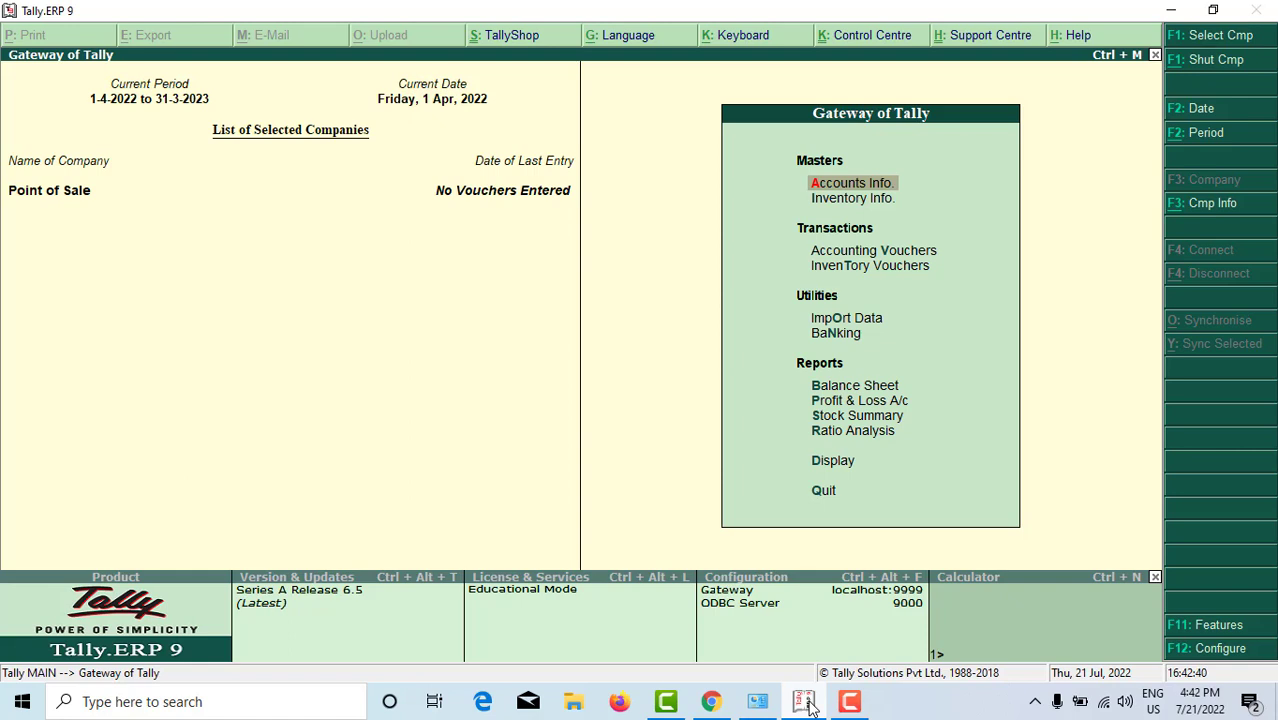
Step: Open Voucher Type Creation through Accounts Info > Voucher Types > Create
key(Return)
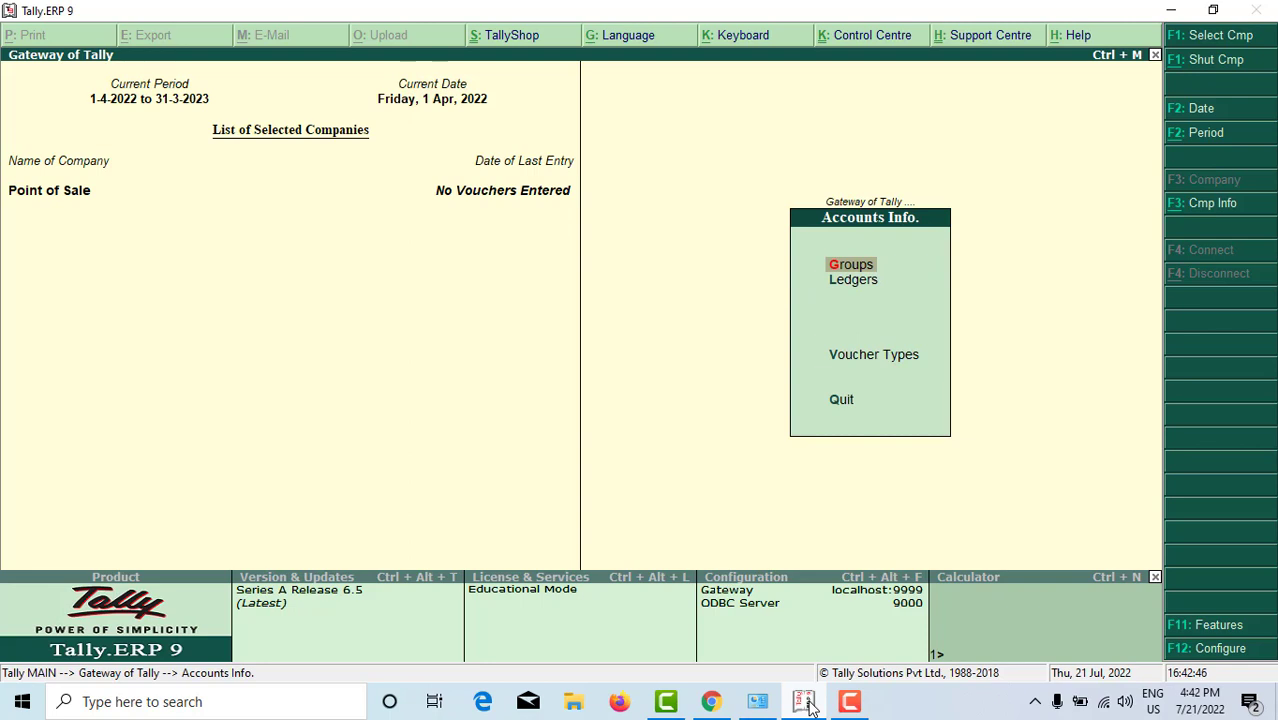
key(Down)
key(Down)
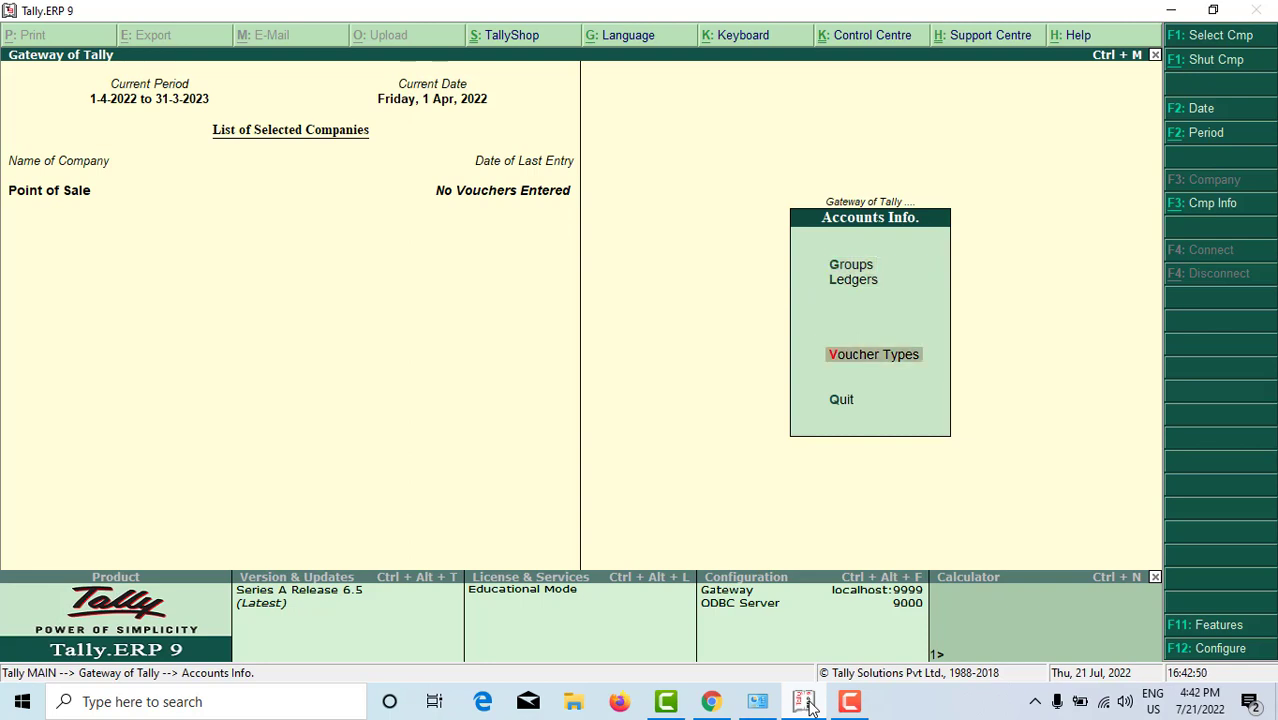
key(Return)
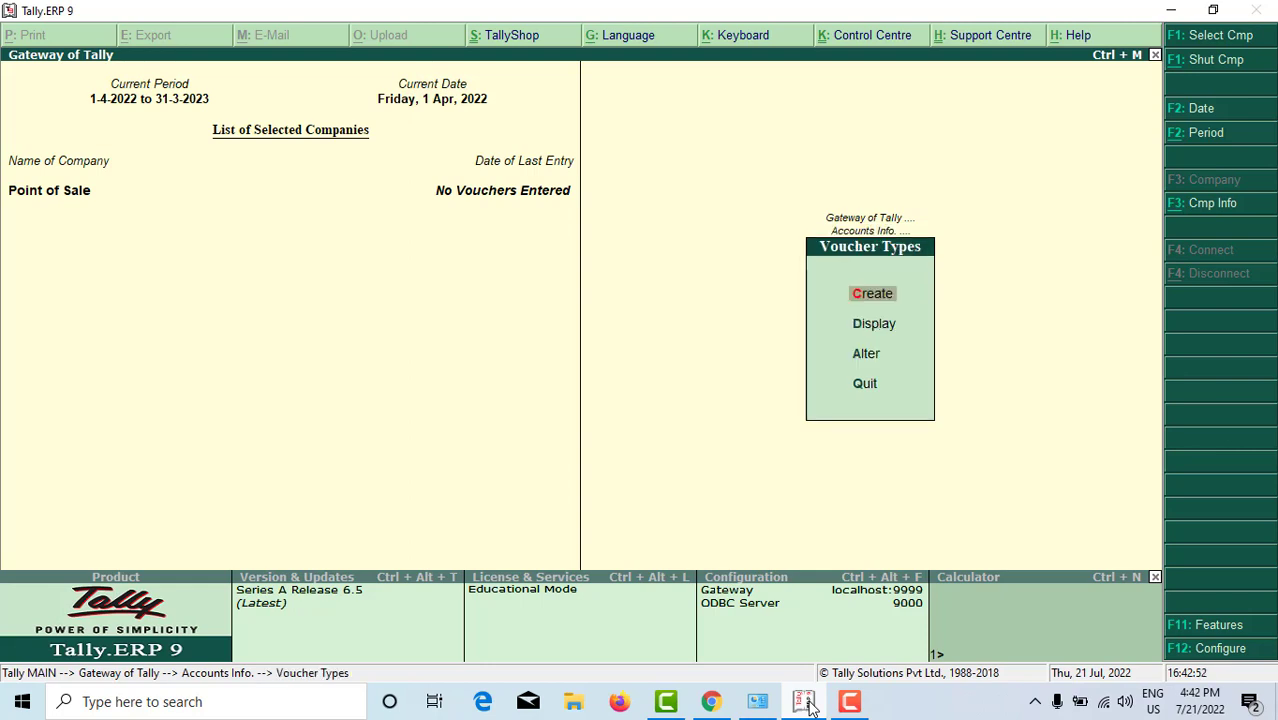
key(Down)
key(Down)
key(Up)
key(Up)
key(Return)
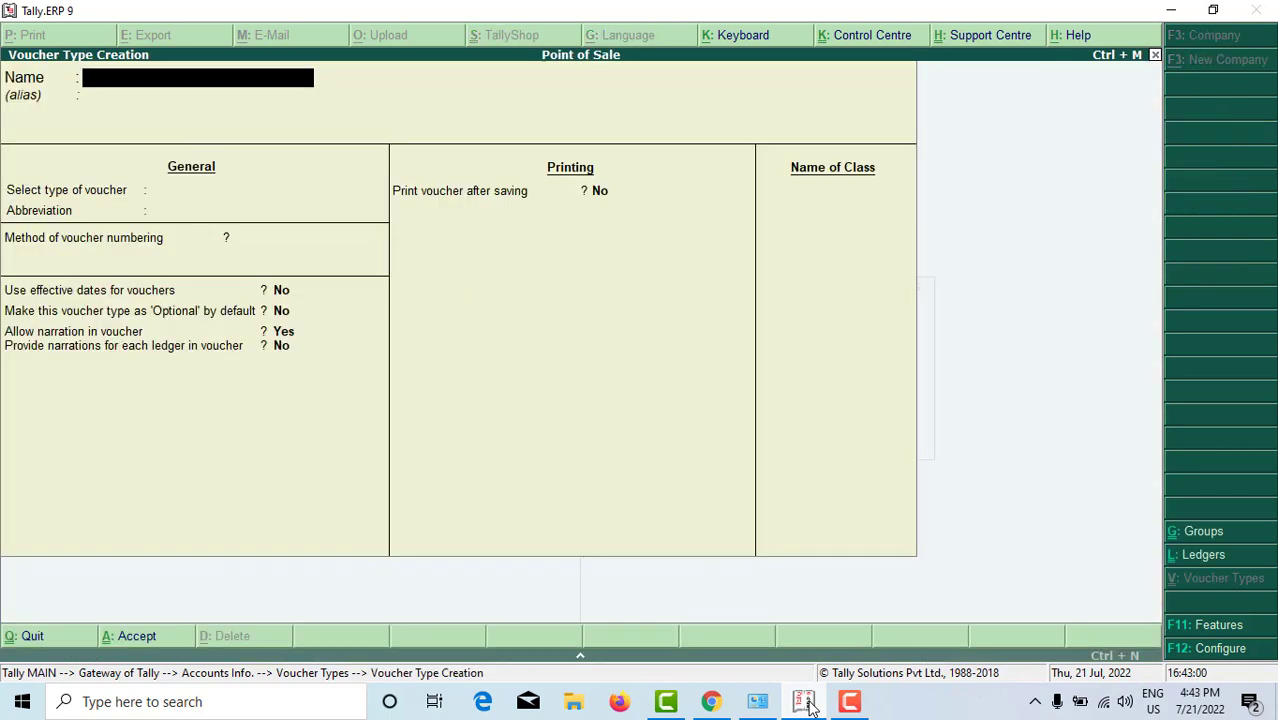
Step: Name the voucher type 'Pos Invoice' with Sales type, abbreviation Sale and automatic numbering
text(Pos Invoice)
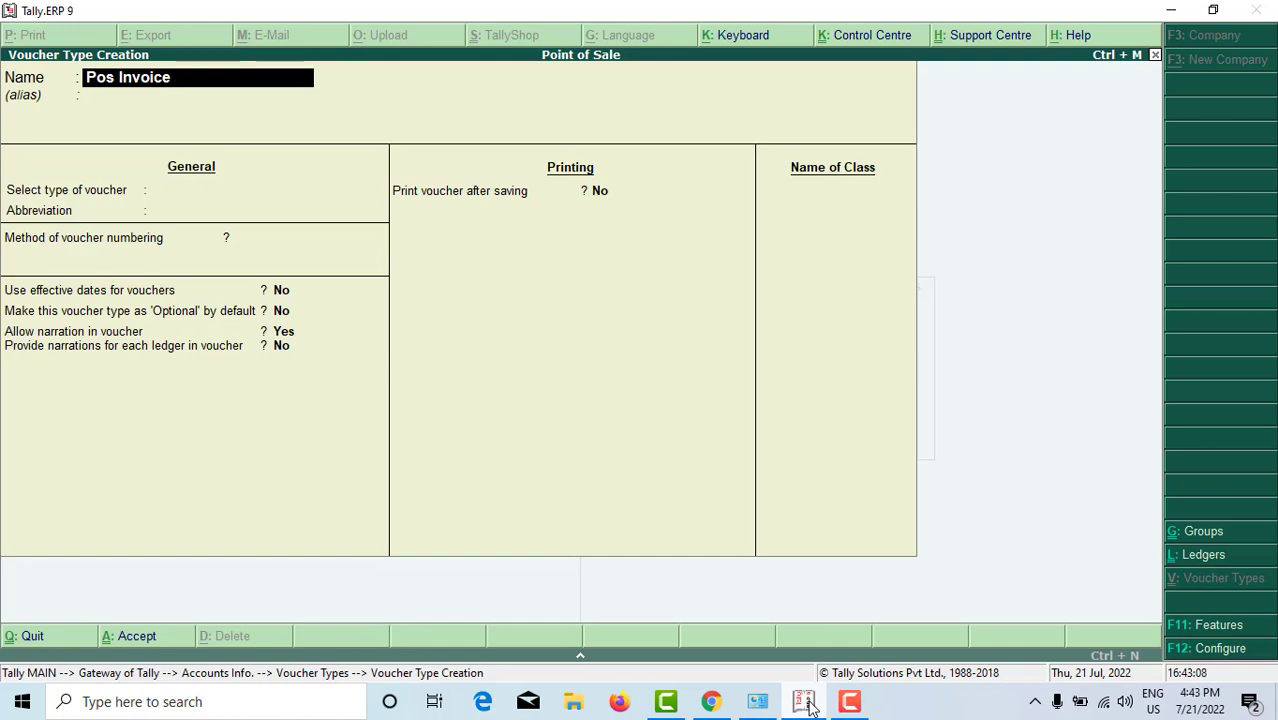
key(Return)
key(Return)
text(Sal)
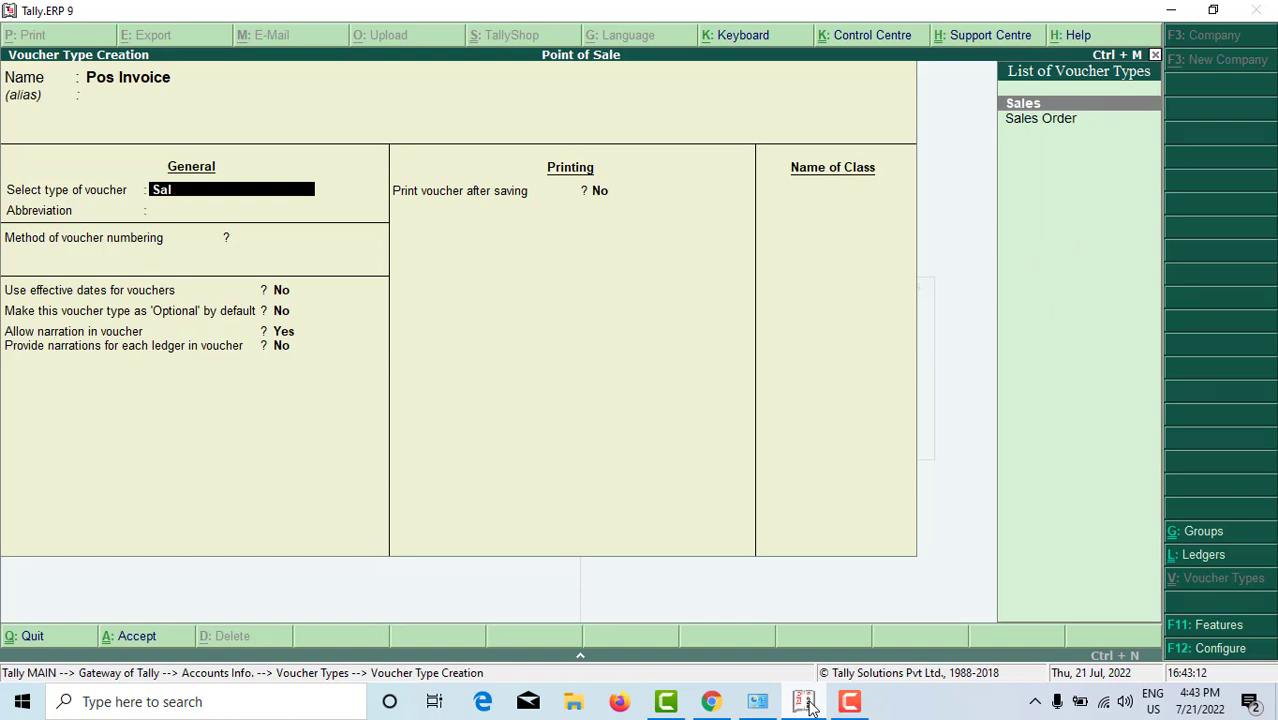
key(Return)
key(Return)
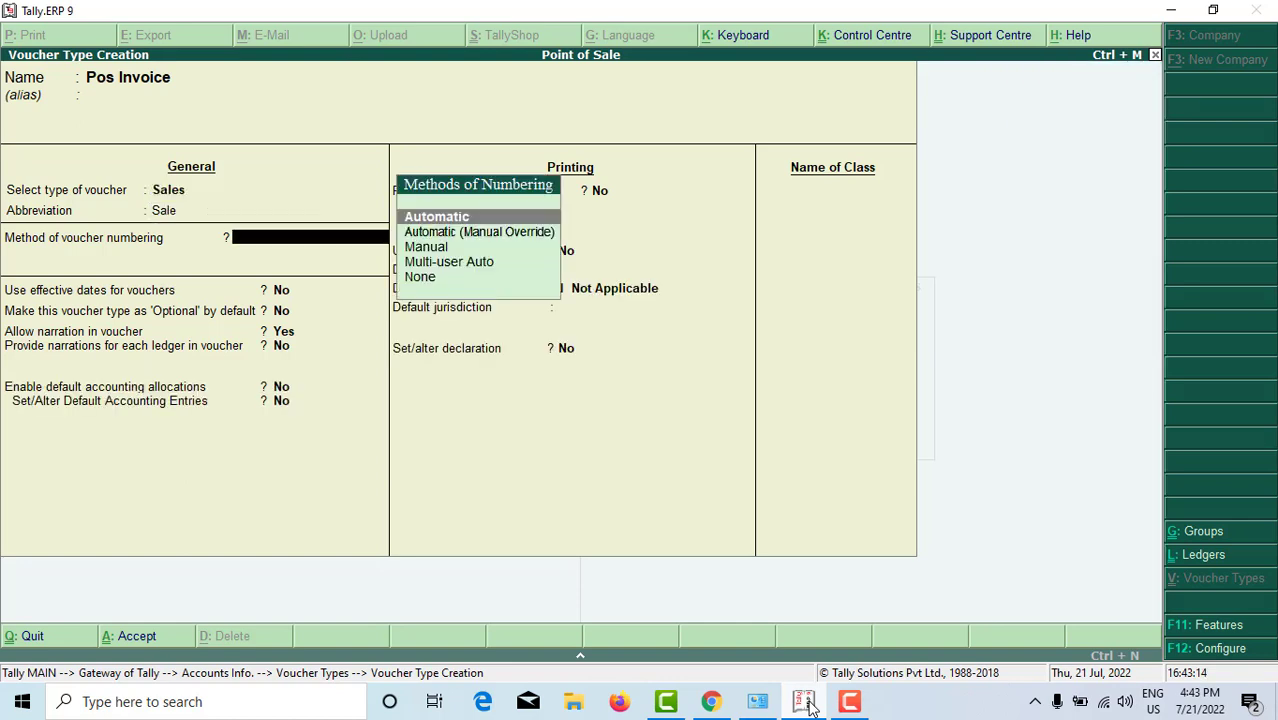
key(Return)
key(Return)
key(Return)
key(Return)
key(Return)
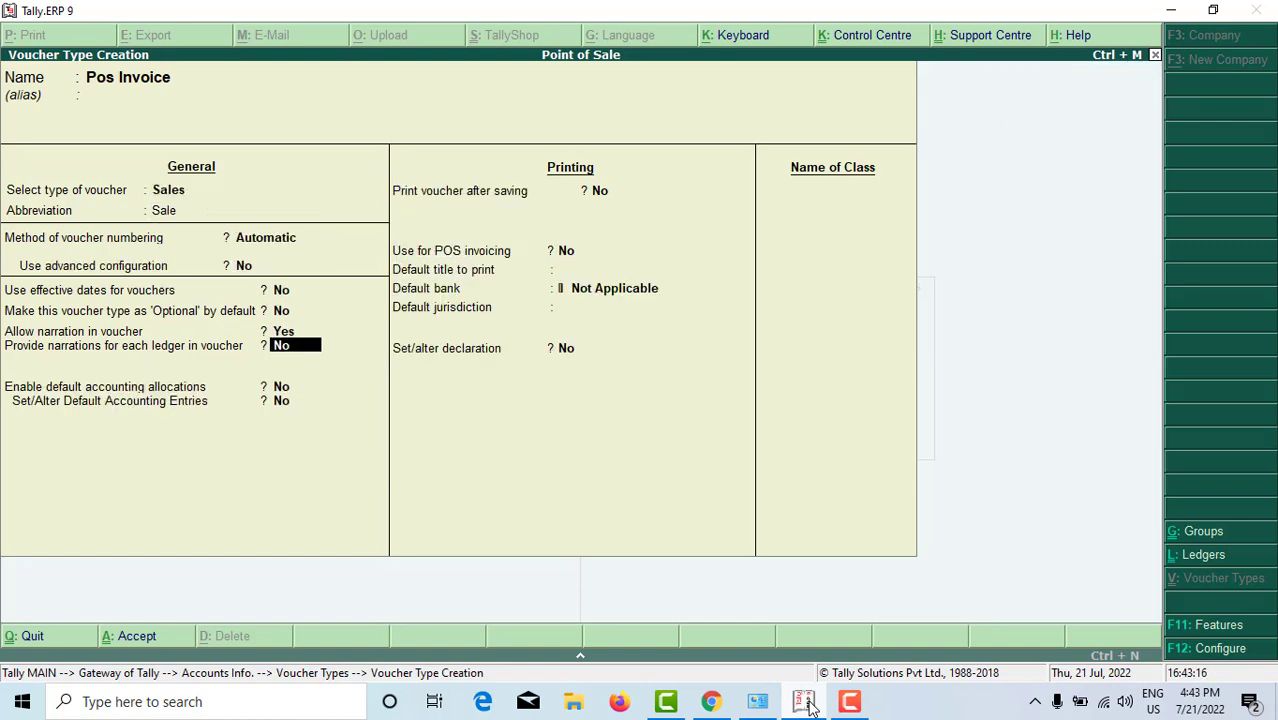
key(Return)
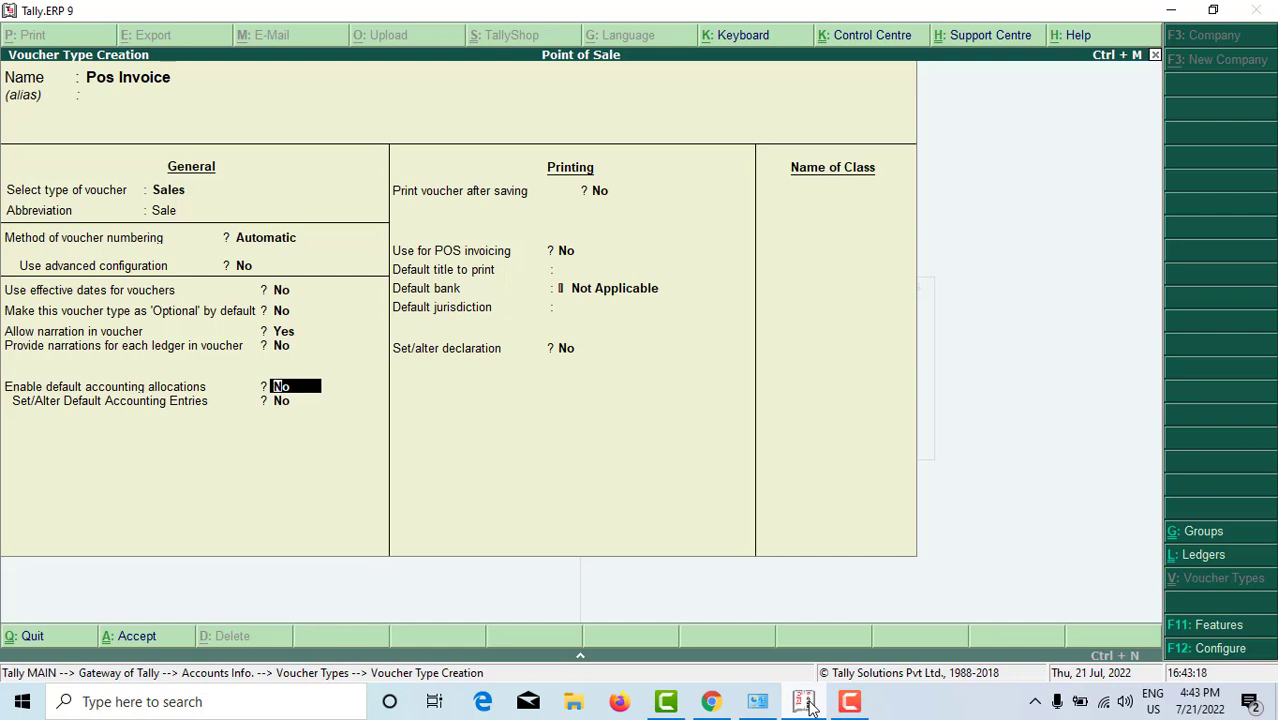
Step: Move through the narration settings to the Print voucher after saving field
key(Up)
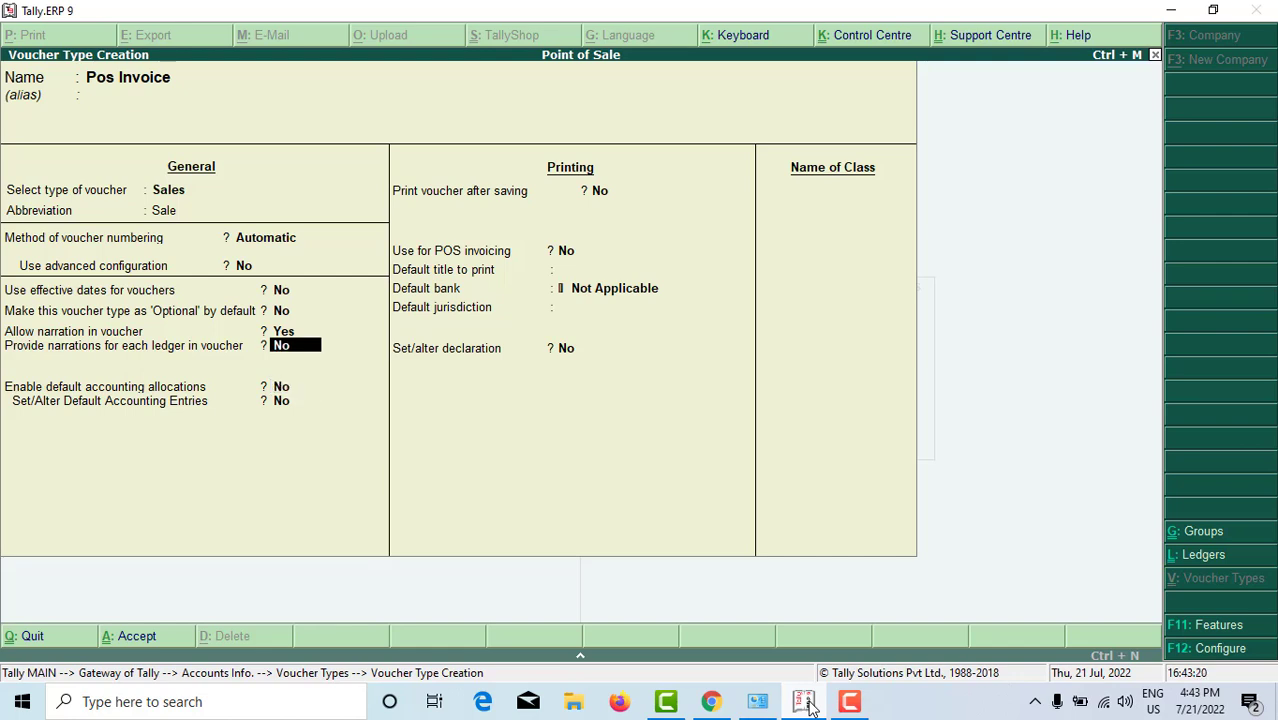
key(Up)
key(Up)
key(Down)
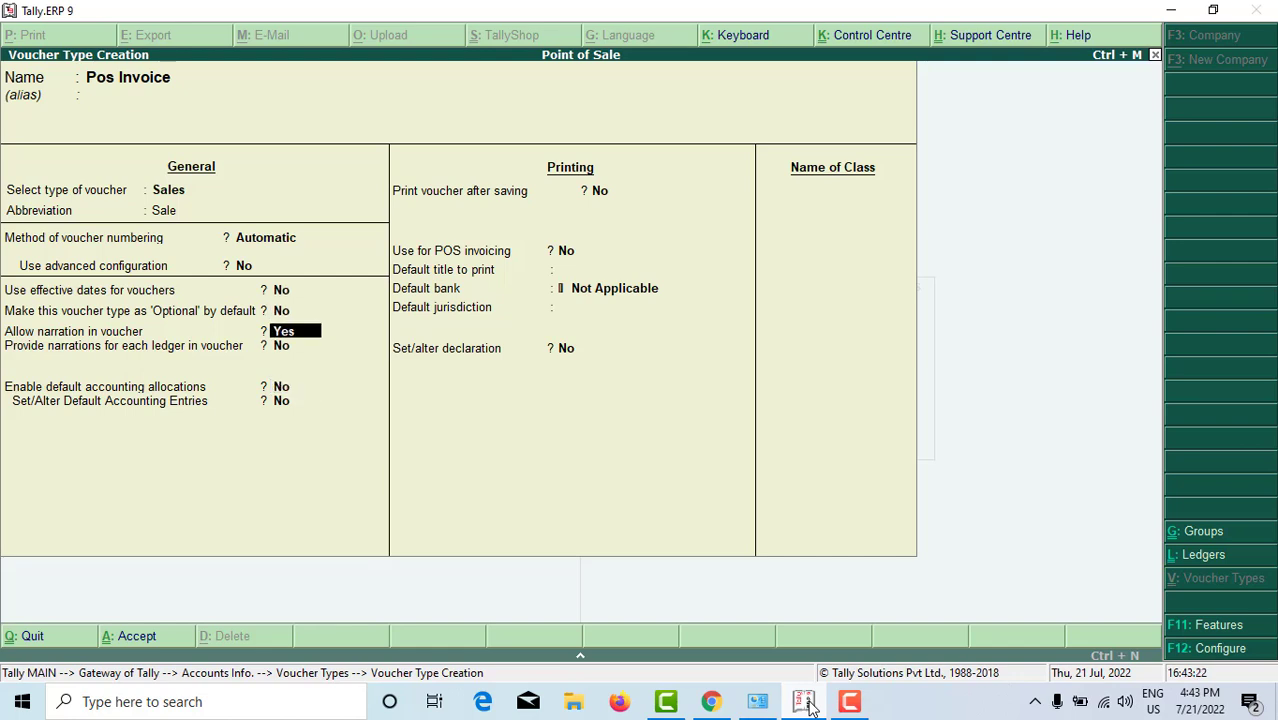
key(Down)
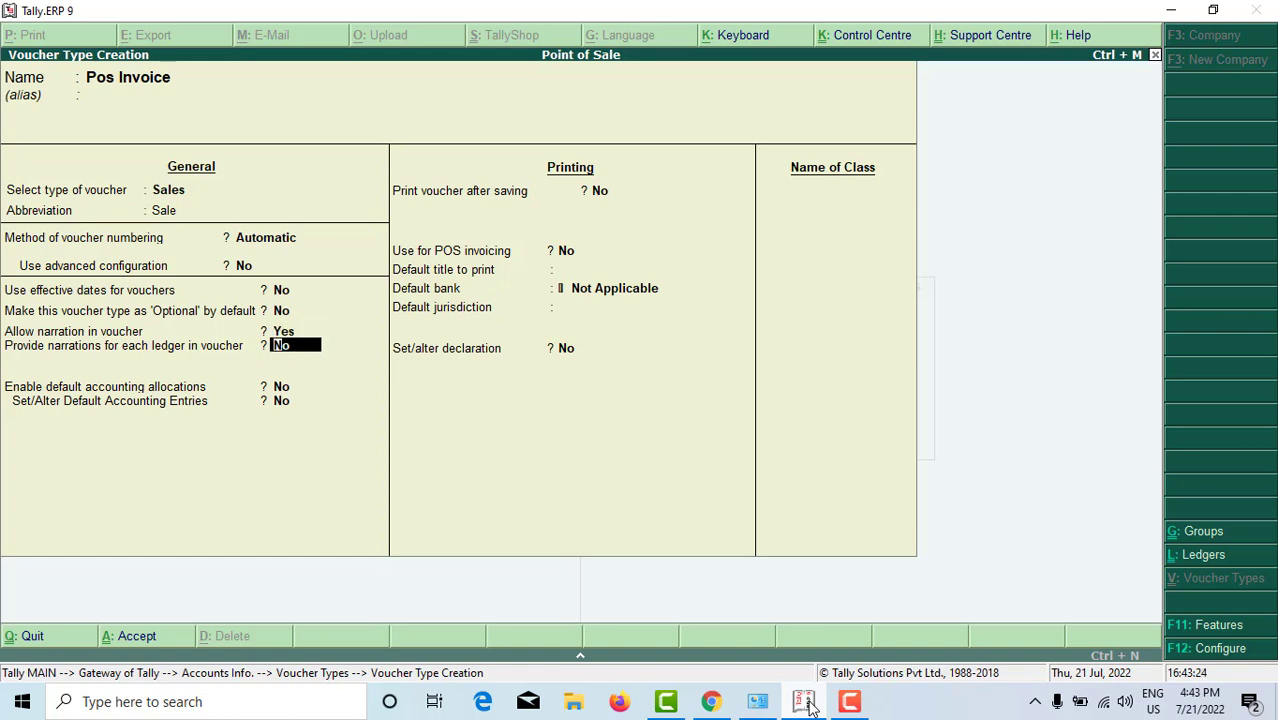
key(Down)
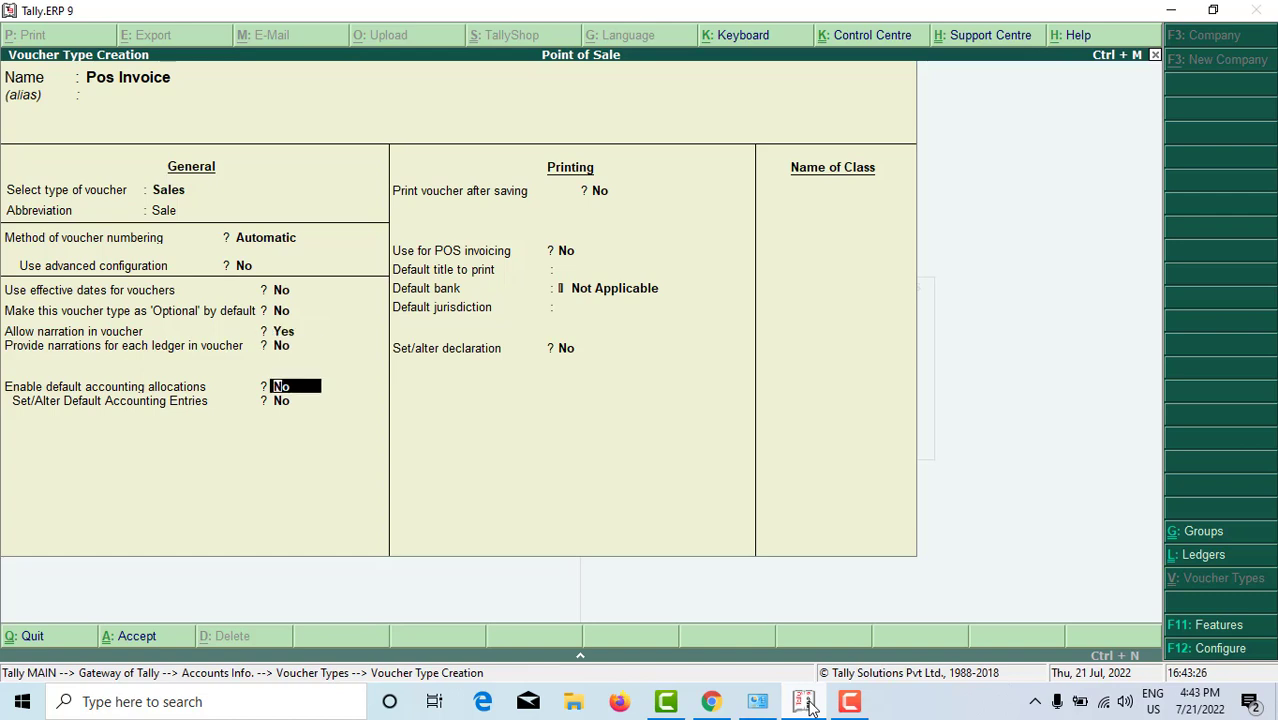
key(Down)
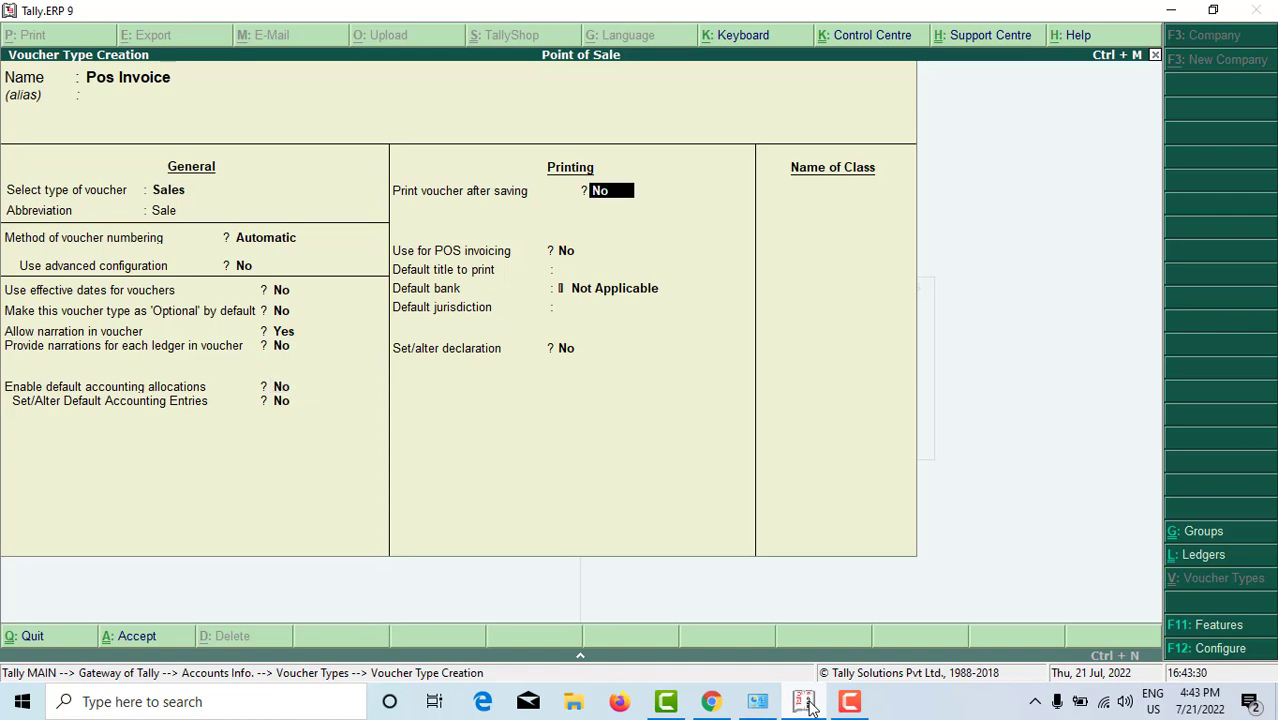
Step: Set Print voucher after saving and Use for POS invoicing to Yes
text(Yes)
key(Return)
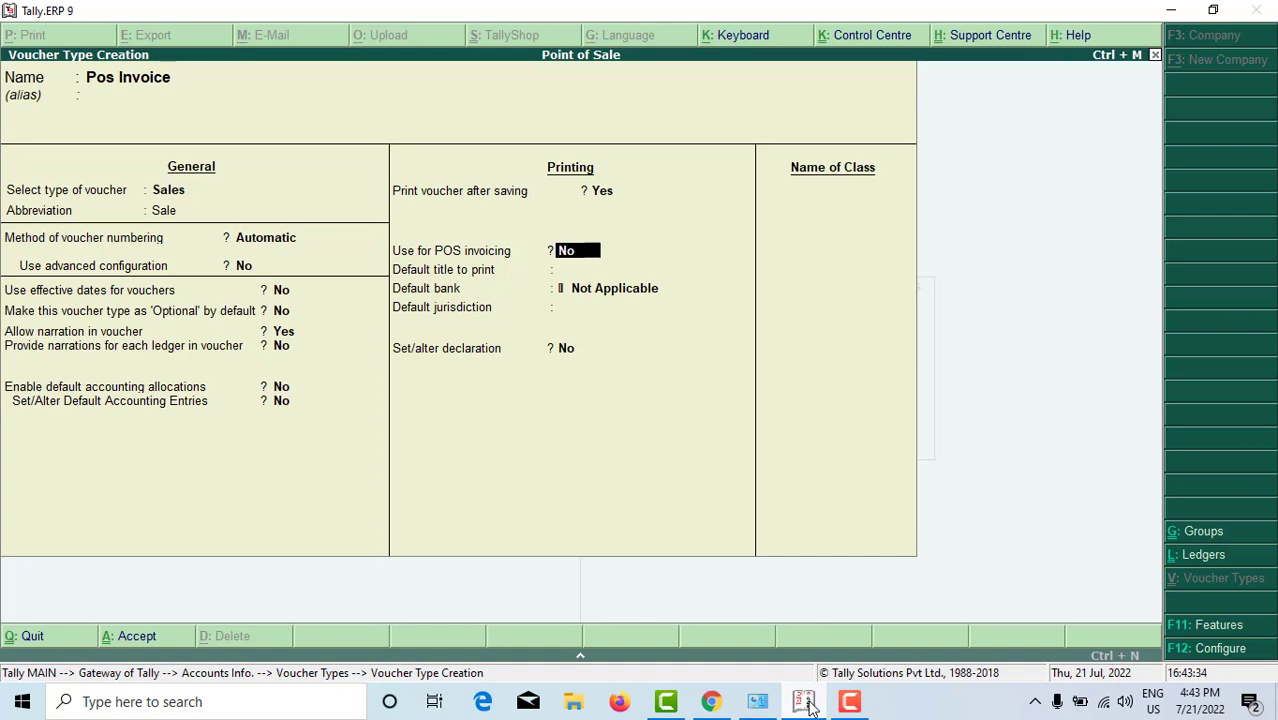
text(yes)
key(Return)
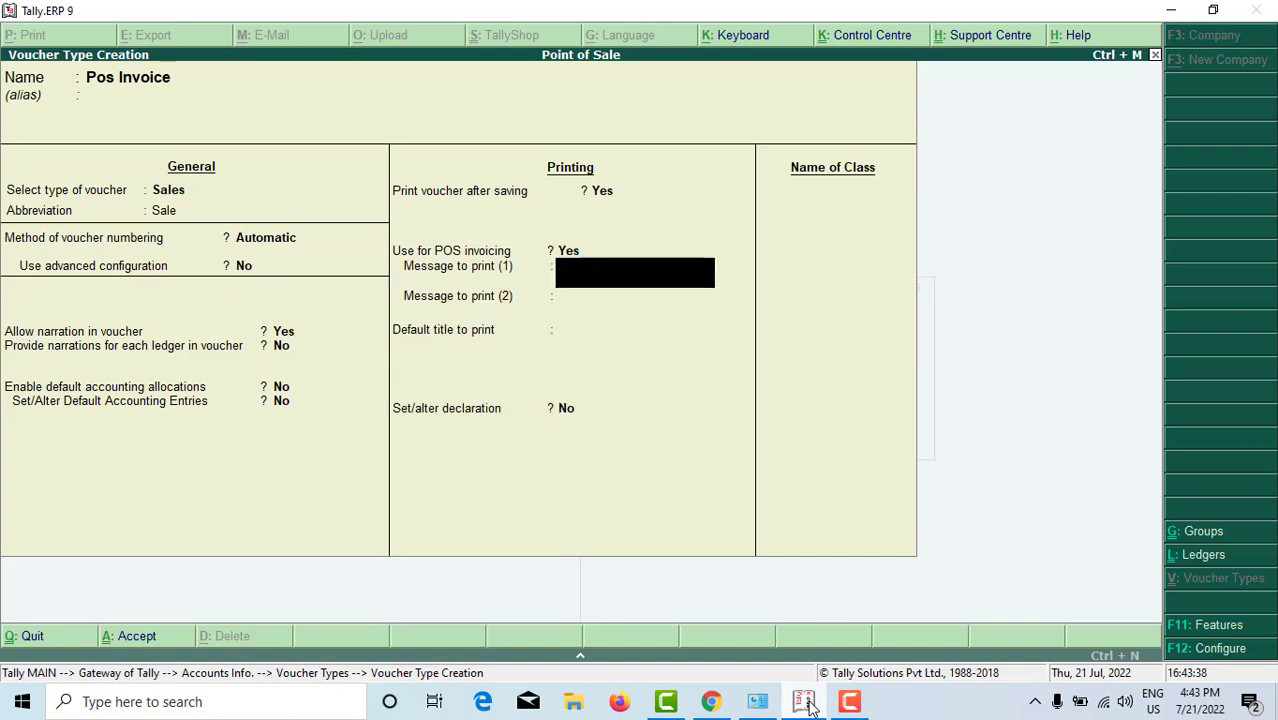
Step: Enter the print messages 'Thanks For Visit' and 'Visit Again'
text(**tha)
key(BackSpace)
key(BackSpace)
key(BackSpace)
text(Thanks)
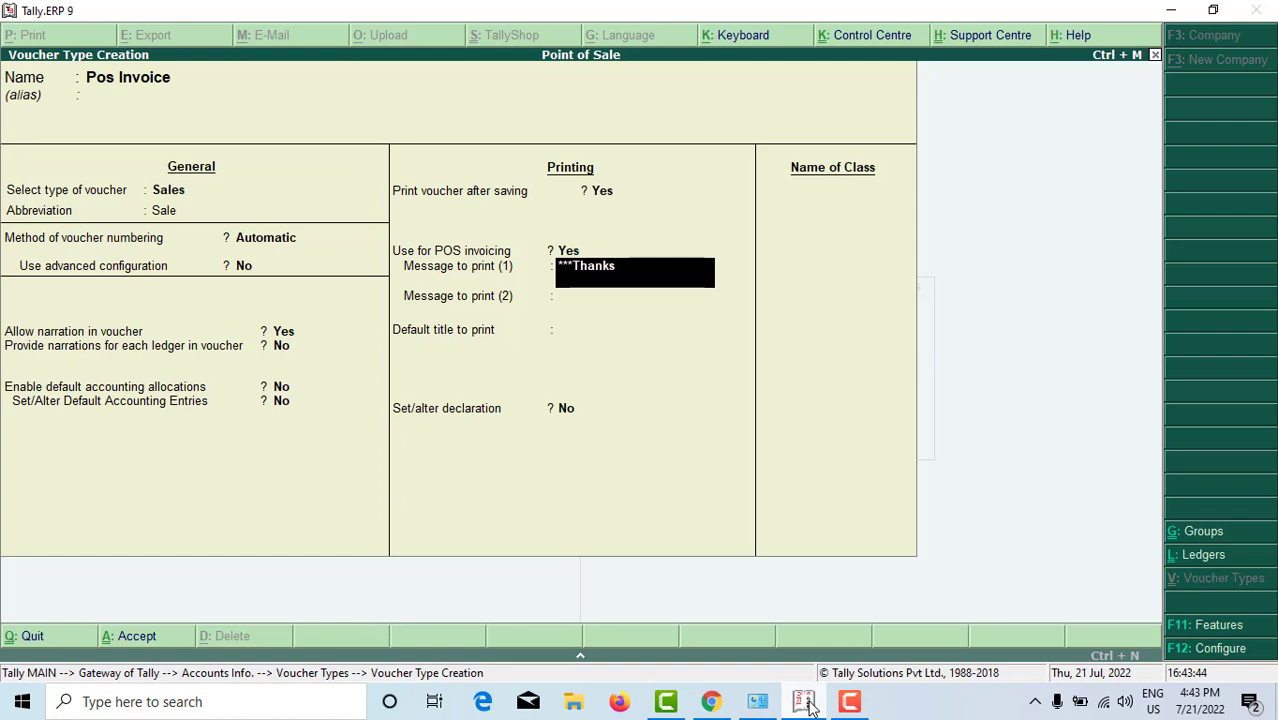
text( For Vis)
text(it)
text(888)
key(BackSpace)
key(BackSpace)
key(BackSpace)
key(Return)
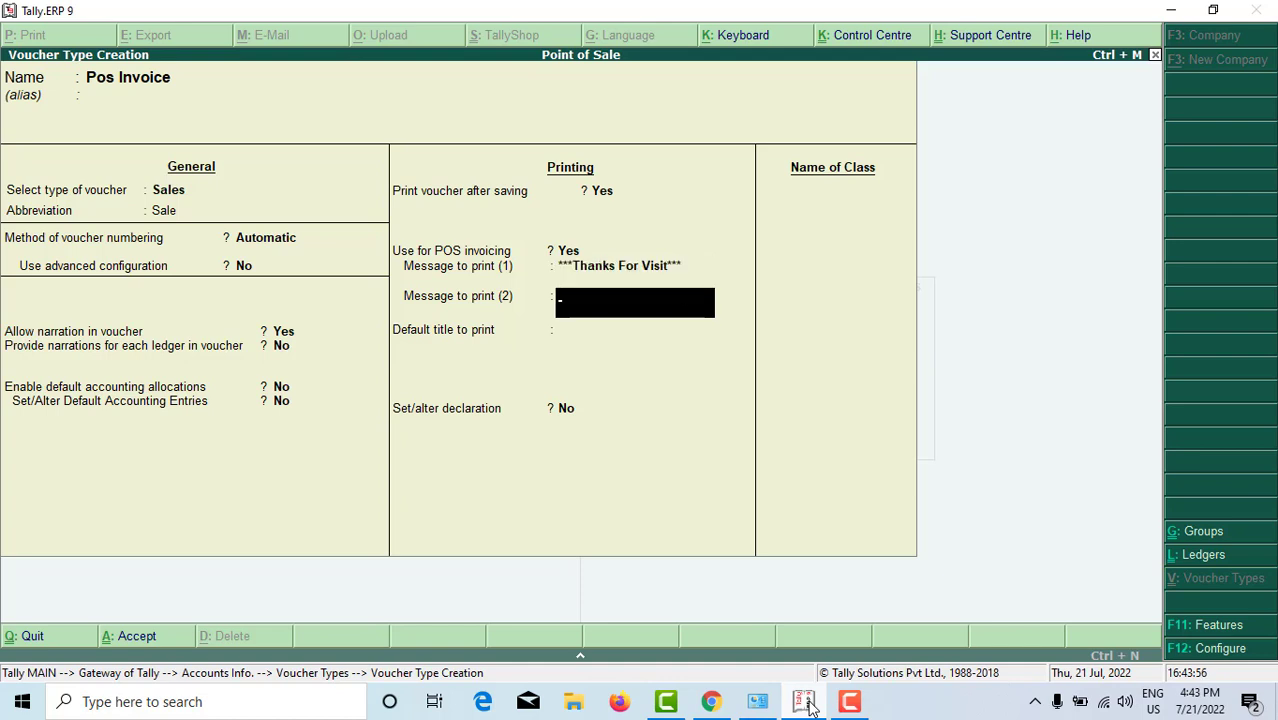
text(****Visit again)
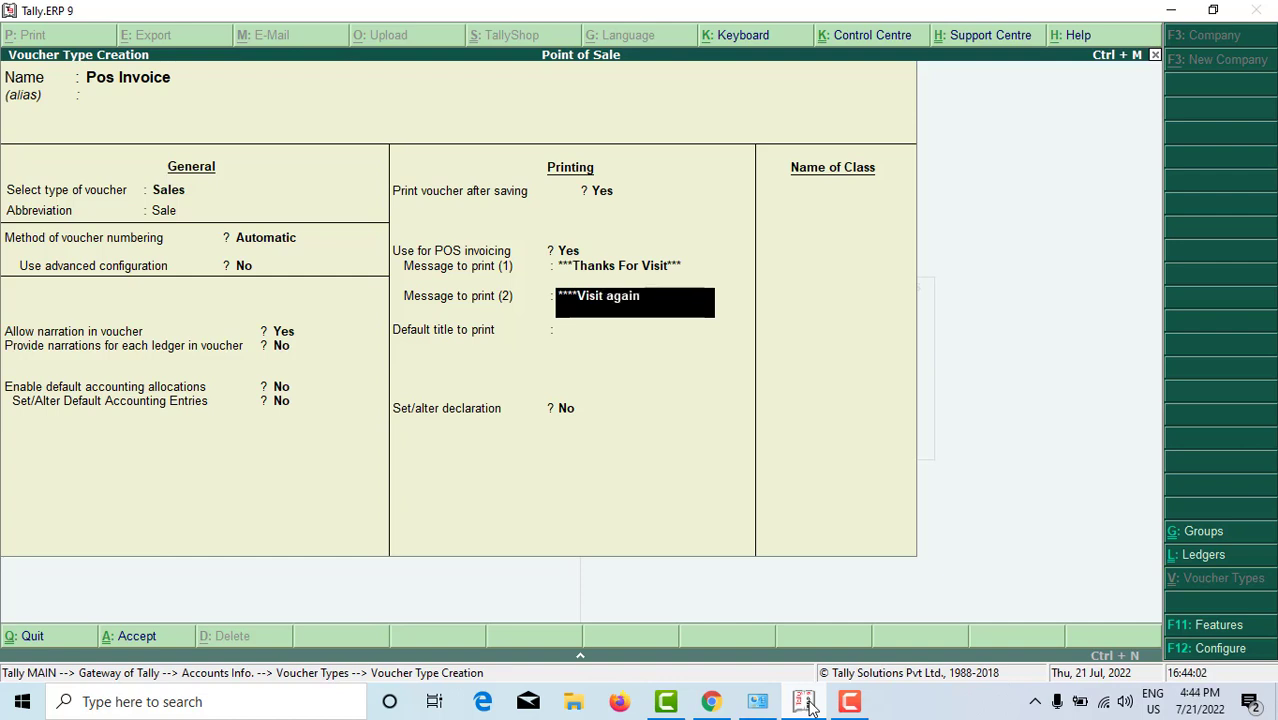
key(BackSpace)
key(BackSpace)
key(BackSpace)
key(BackSpace)
key(BackSpace)
key(BackSpace)
text(again)
key(BackSpace)
key(BackSpace)
key(BackSpace)
key(BackSpace)
key(BackSpace)
key(BackSpace)
text(Again***)
key(Return)
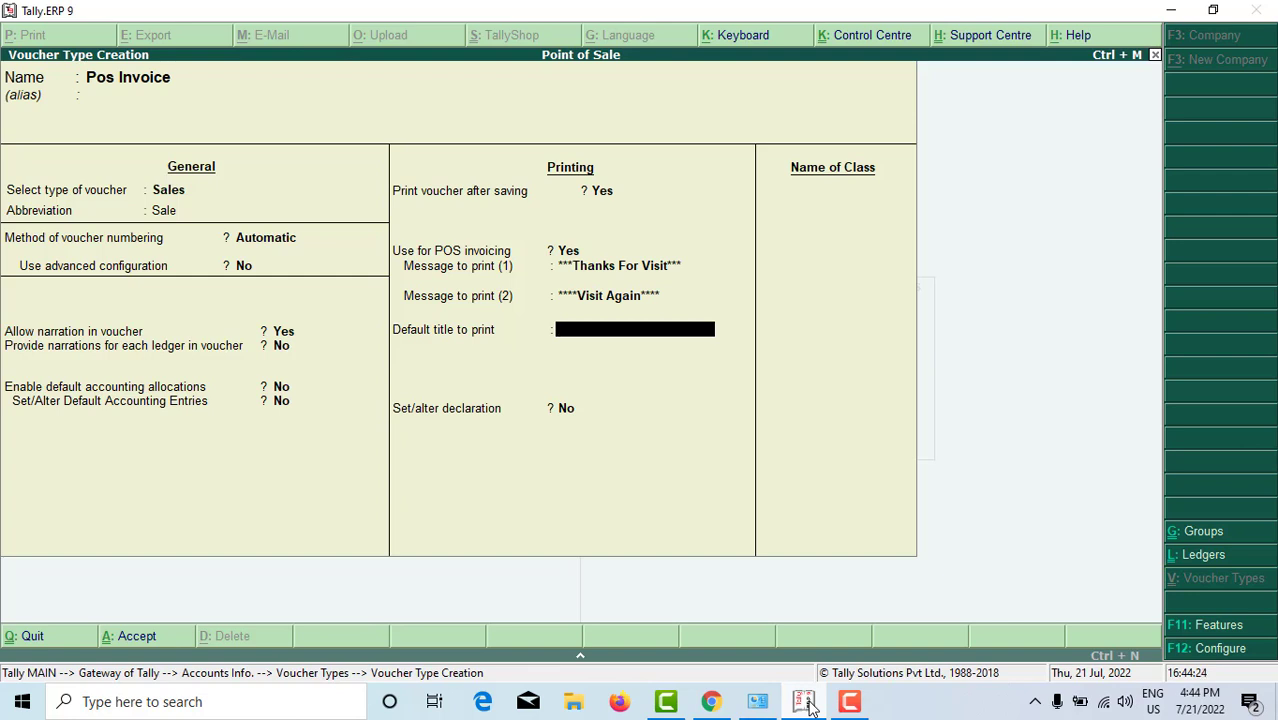
Step: Set the title to 'Pos' and turn the declaration on with yes
text(P)
key(BackSpace)
text(Pos)
key(Return)
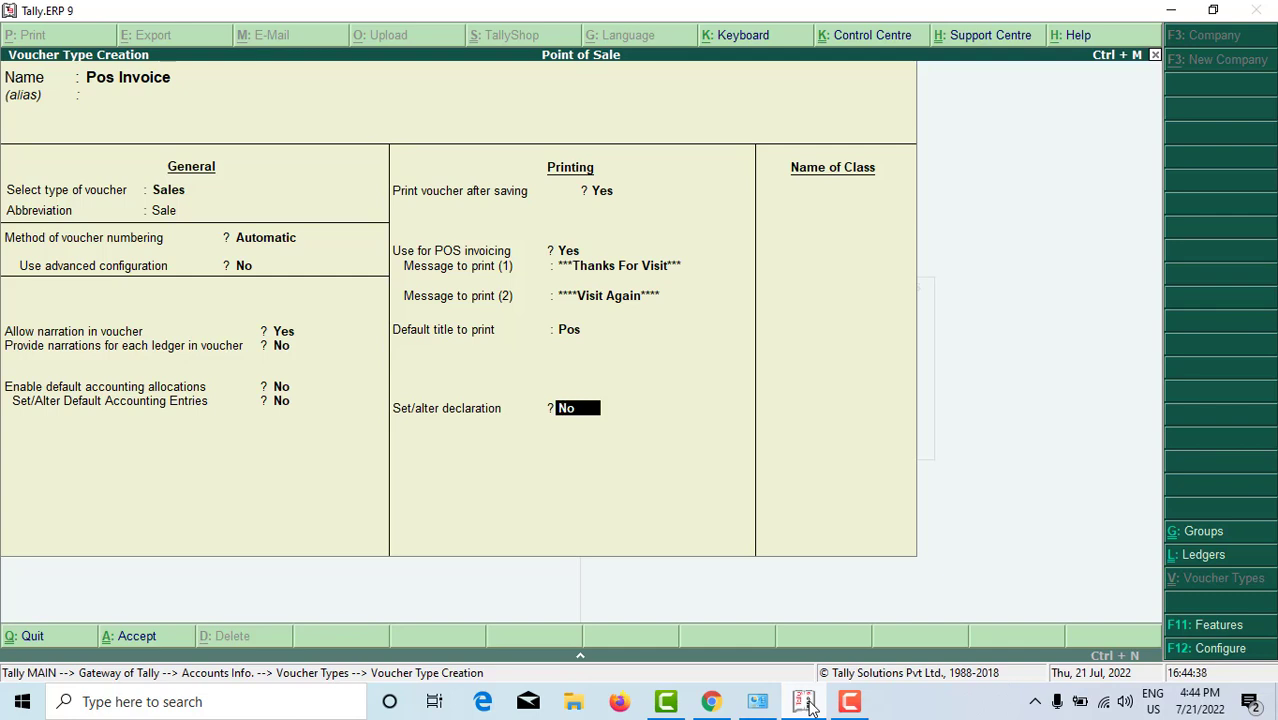
text(yes)
Step: Accept the standard declaration text and add a voucher class named Pos
key(Return)
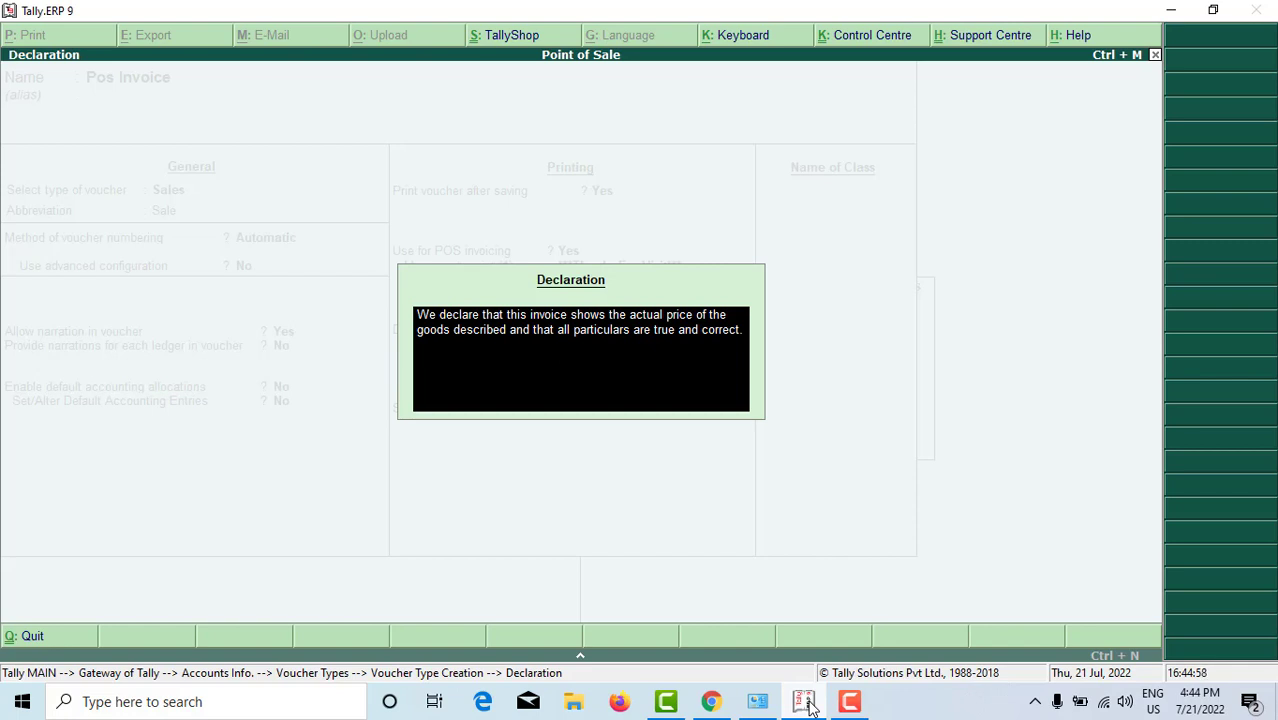
key(ctrl+a)
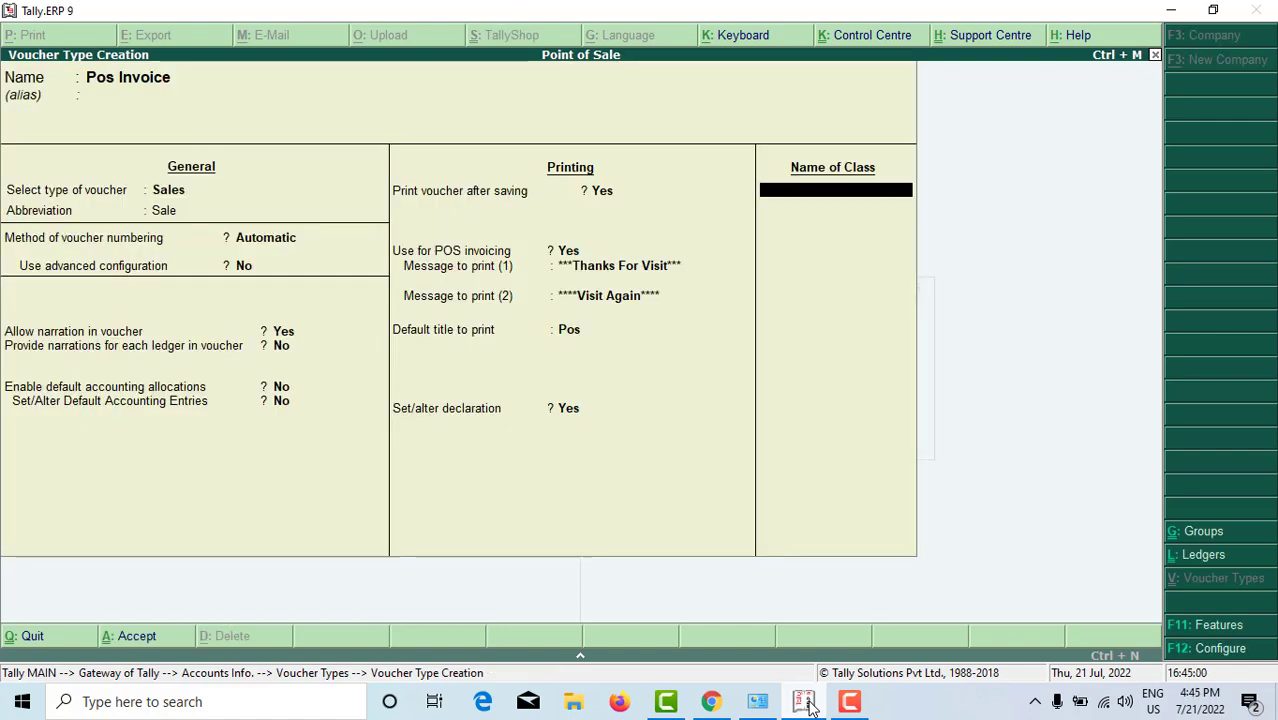
text(Pos)
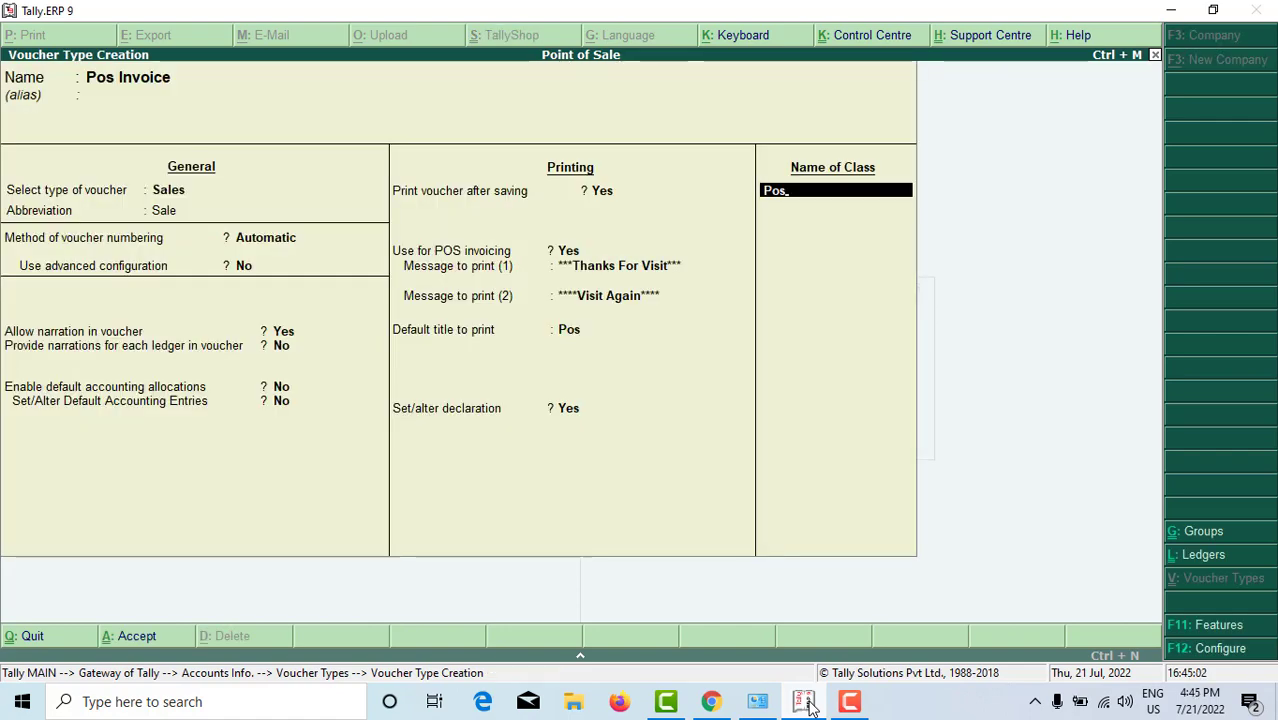
key(Return)
key(Return)
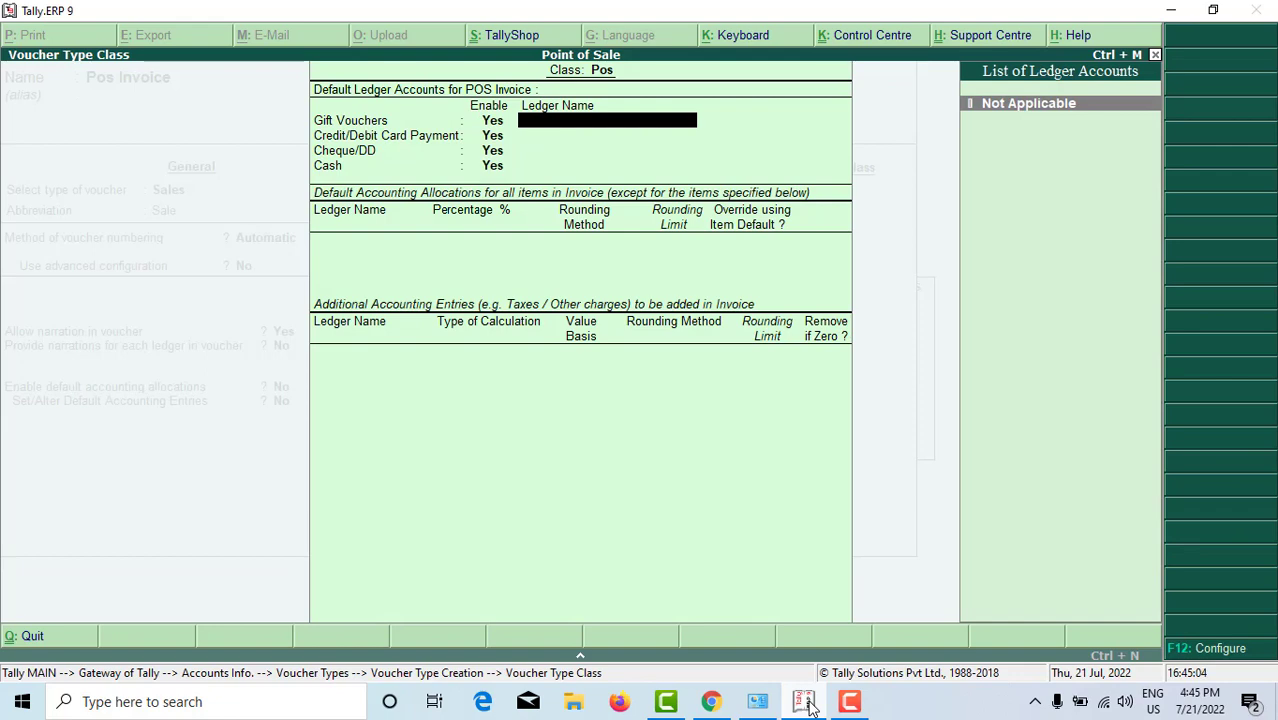
Step: Create a new customer ledger, entering the customer's name, under Sundry Debtors
key(alt+c)
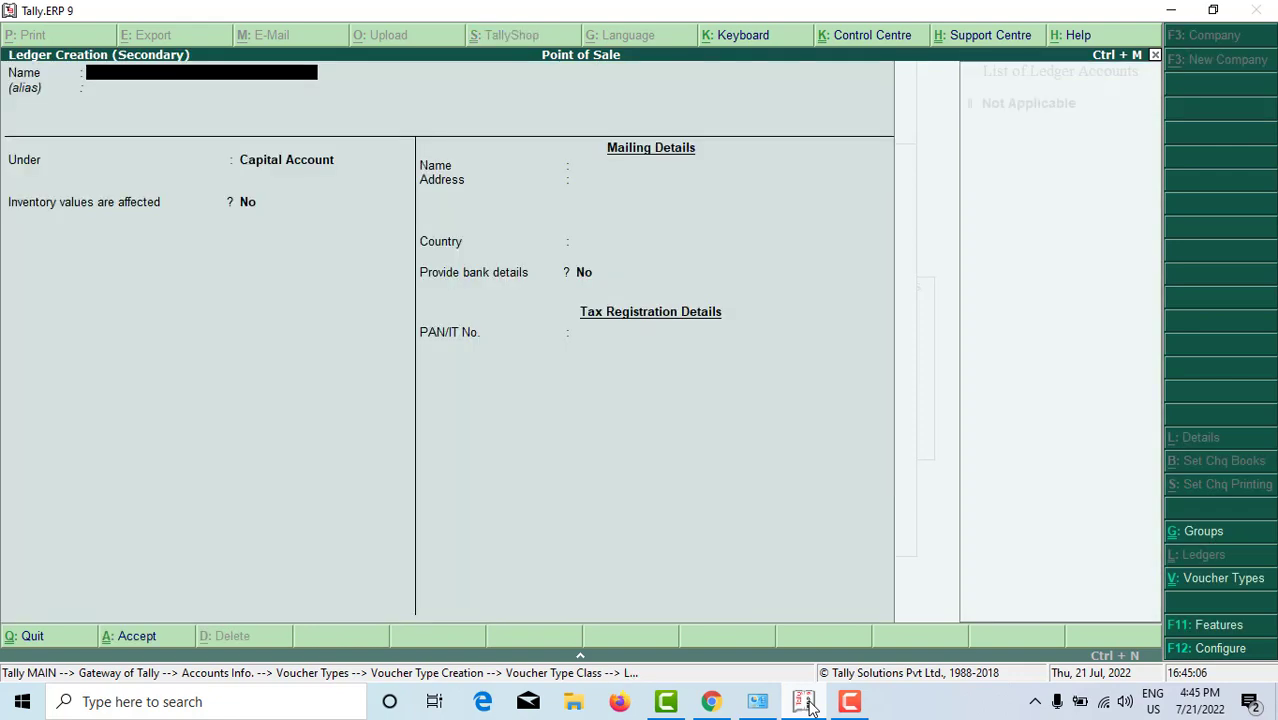
key(Return)
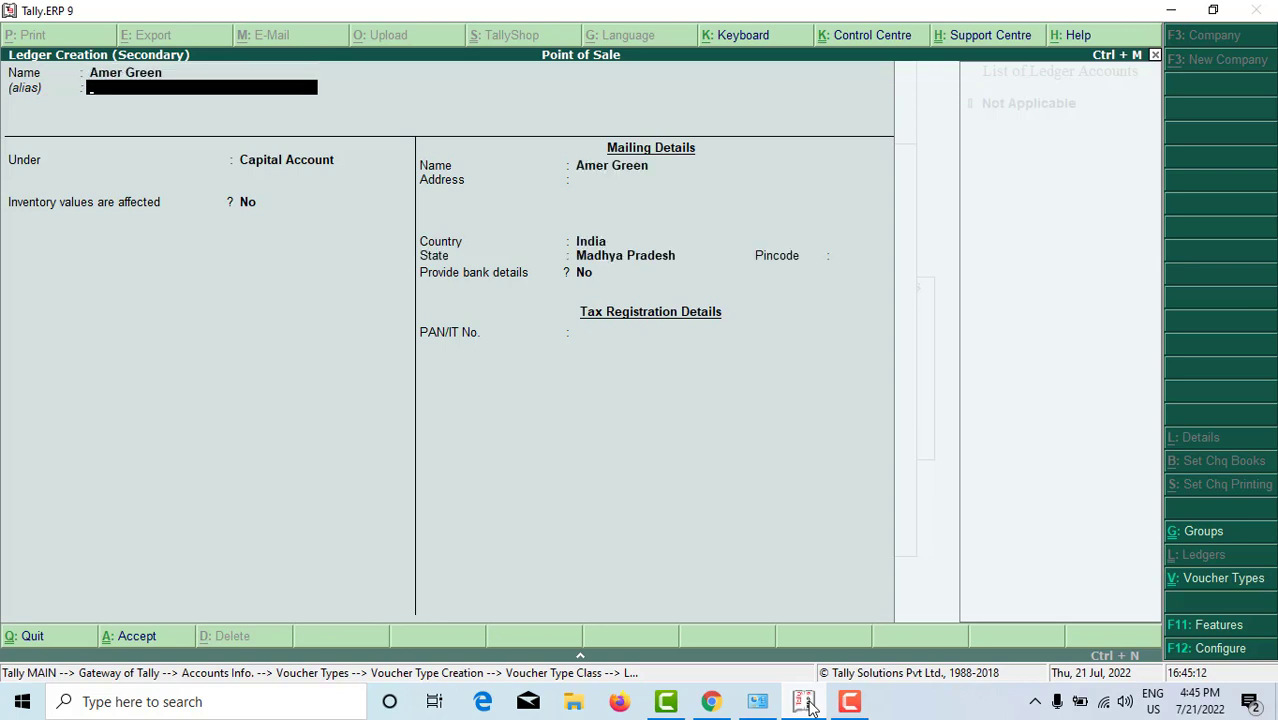
key(Return)
text(Sund)
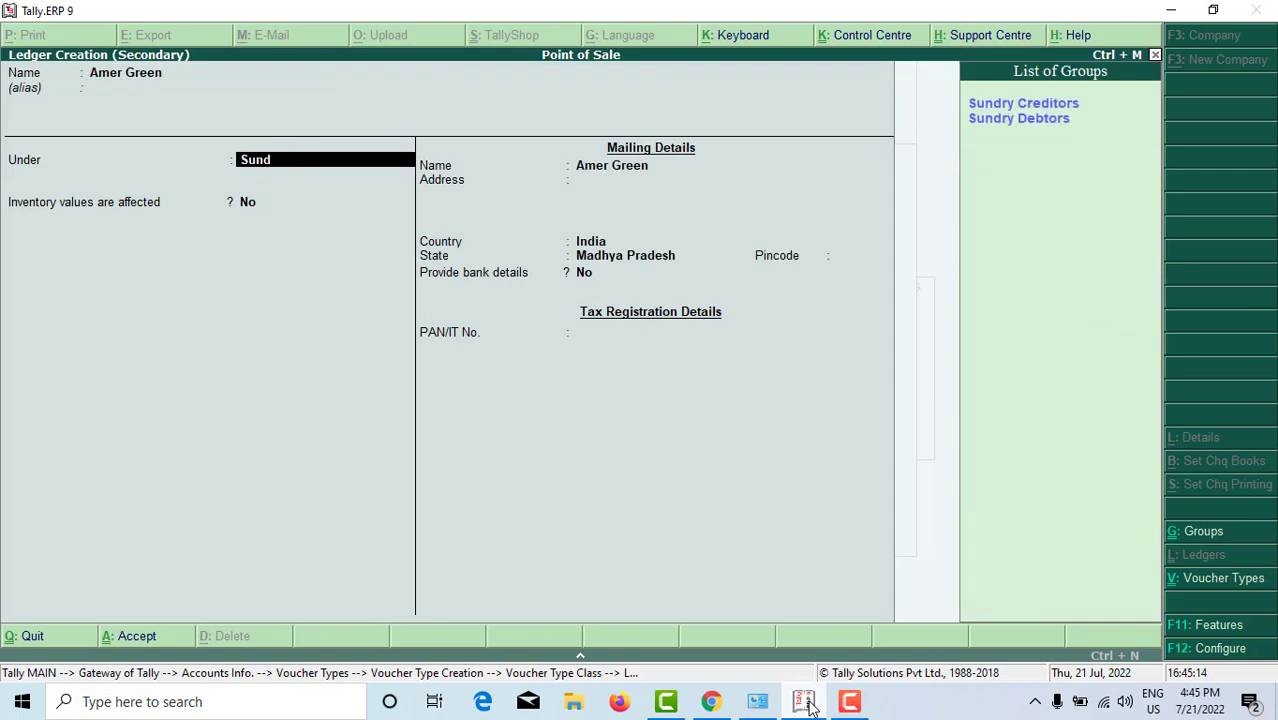
key(Down)
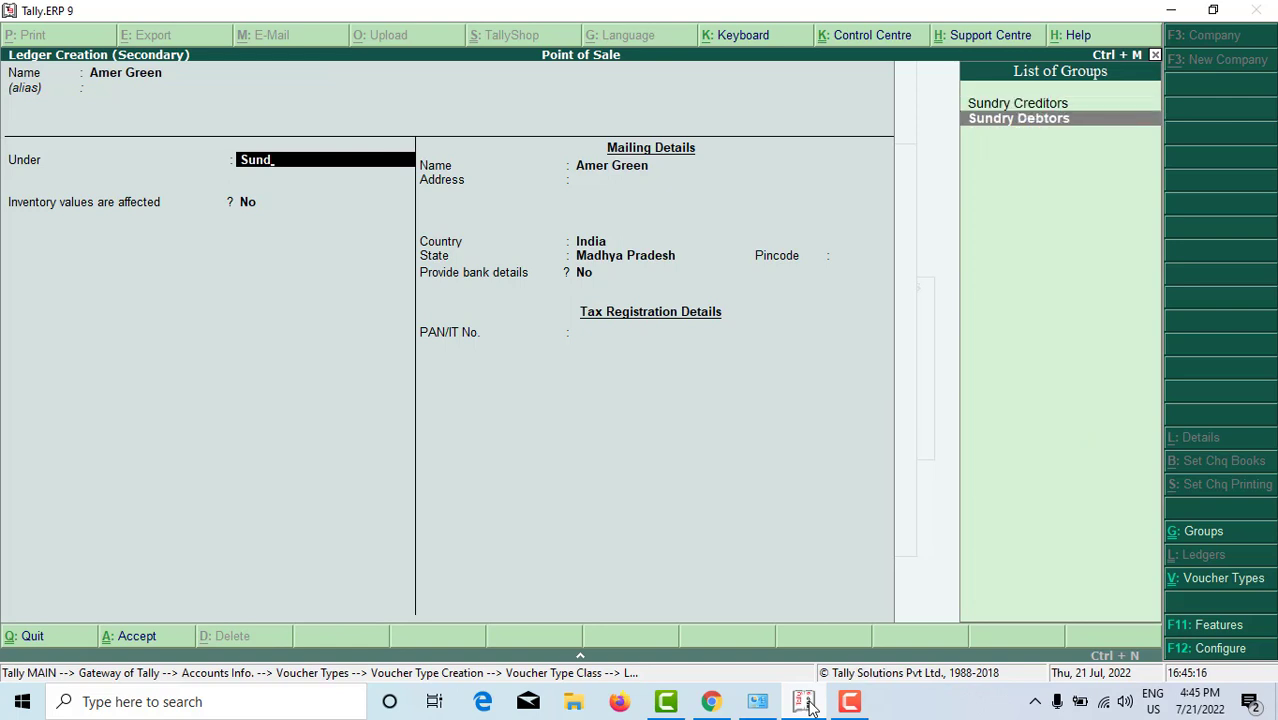
key(Return)
key(Return)
key(Return)
key(Return)
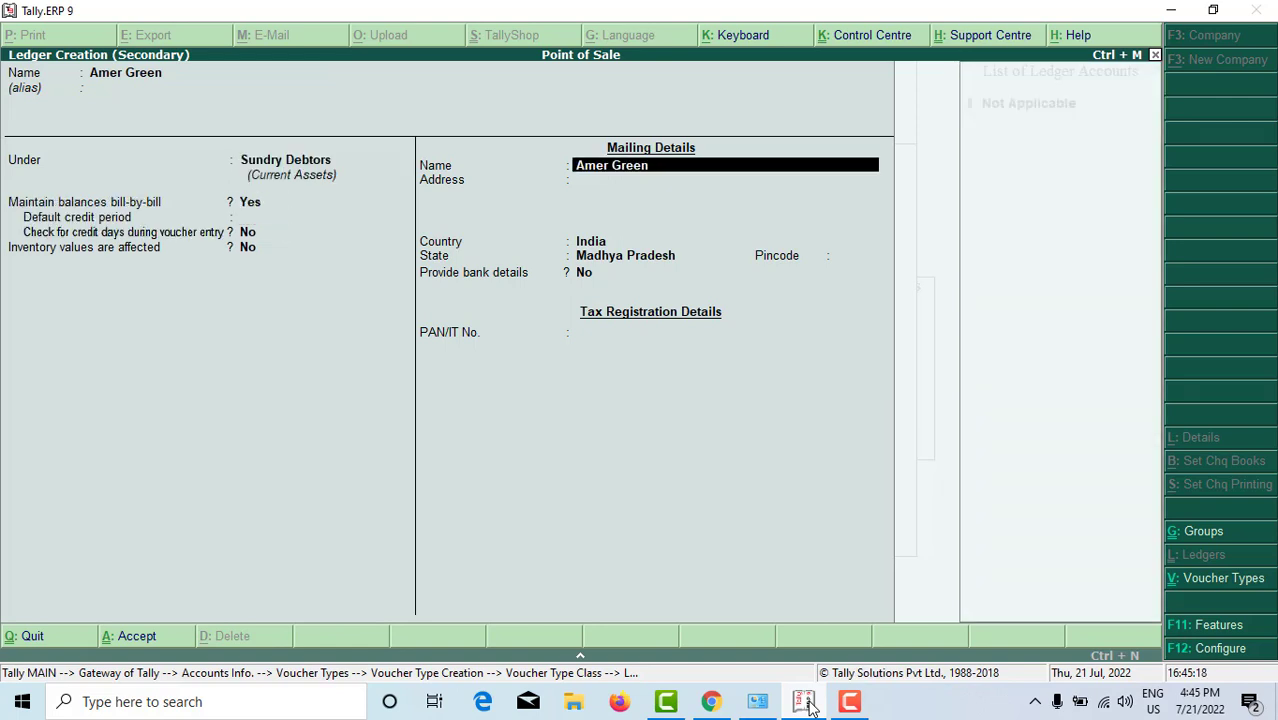
key(Return)
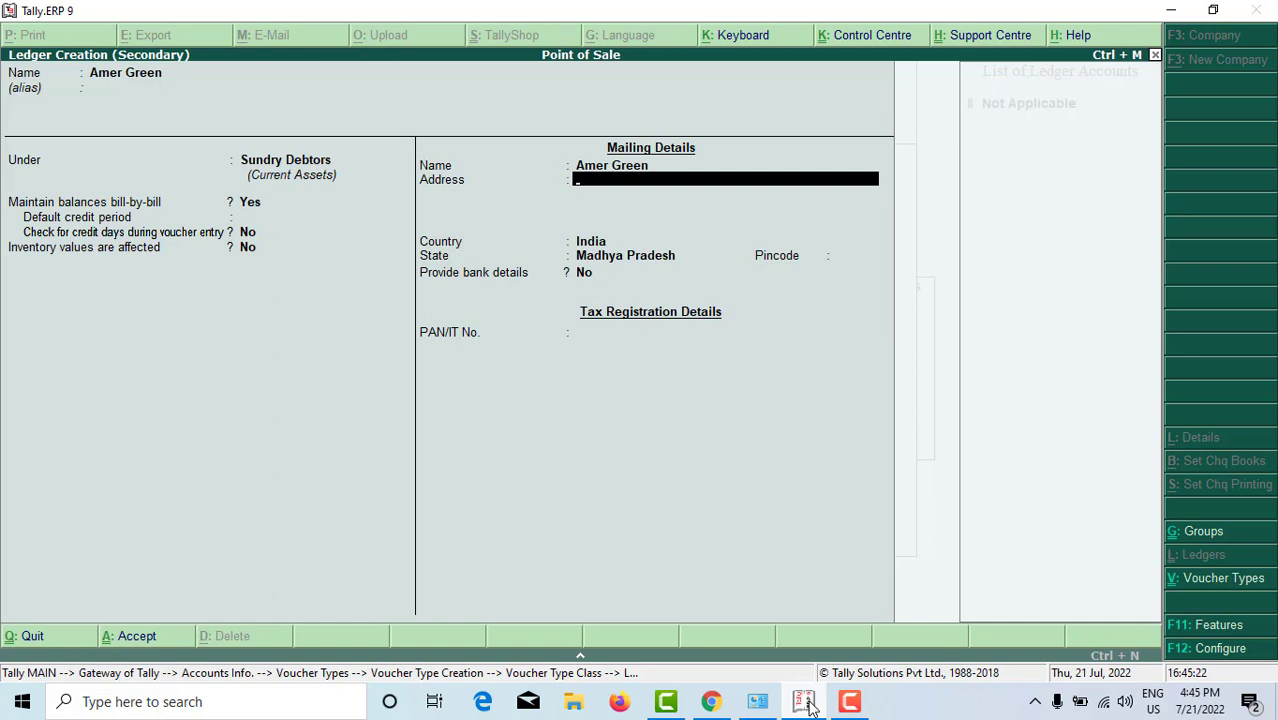
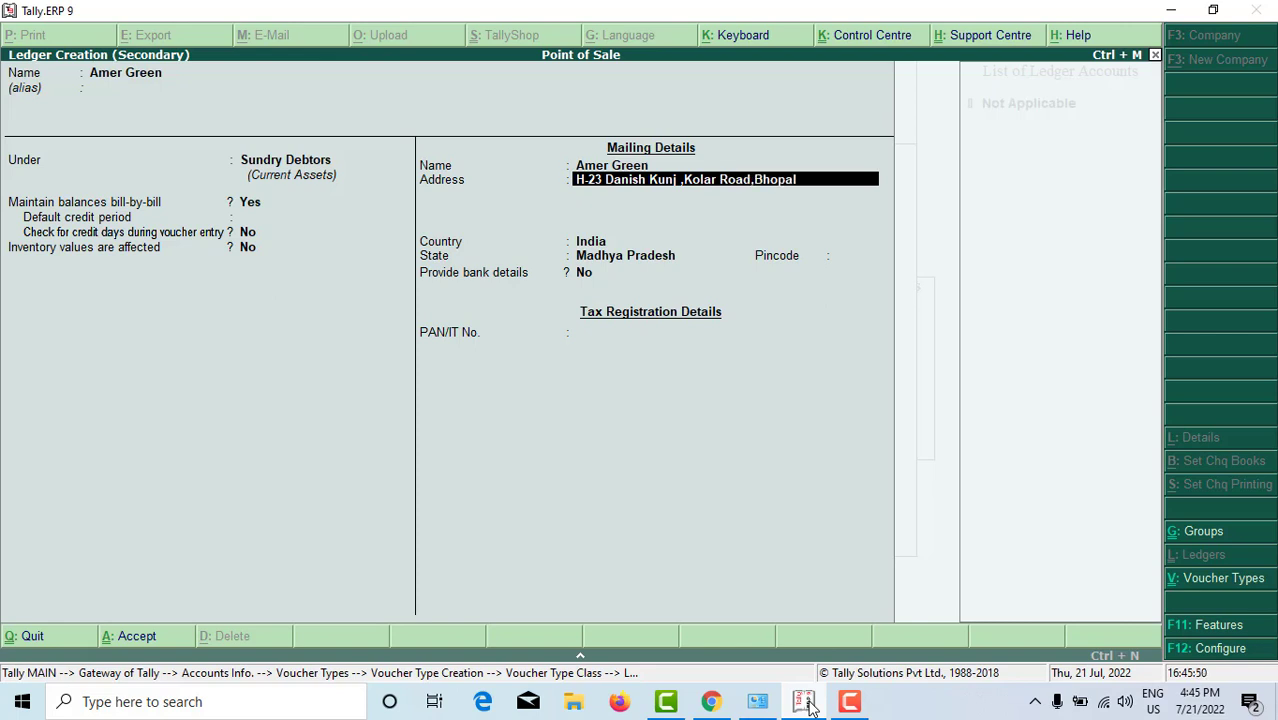
Step: Enter the customer's Bhopal address, keep state Madhya Pradesh, and save the ledger
key(Return)
key(Return)
key(Return)
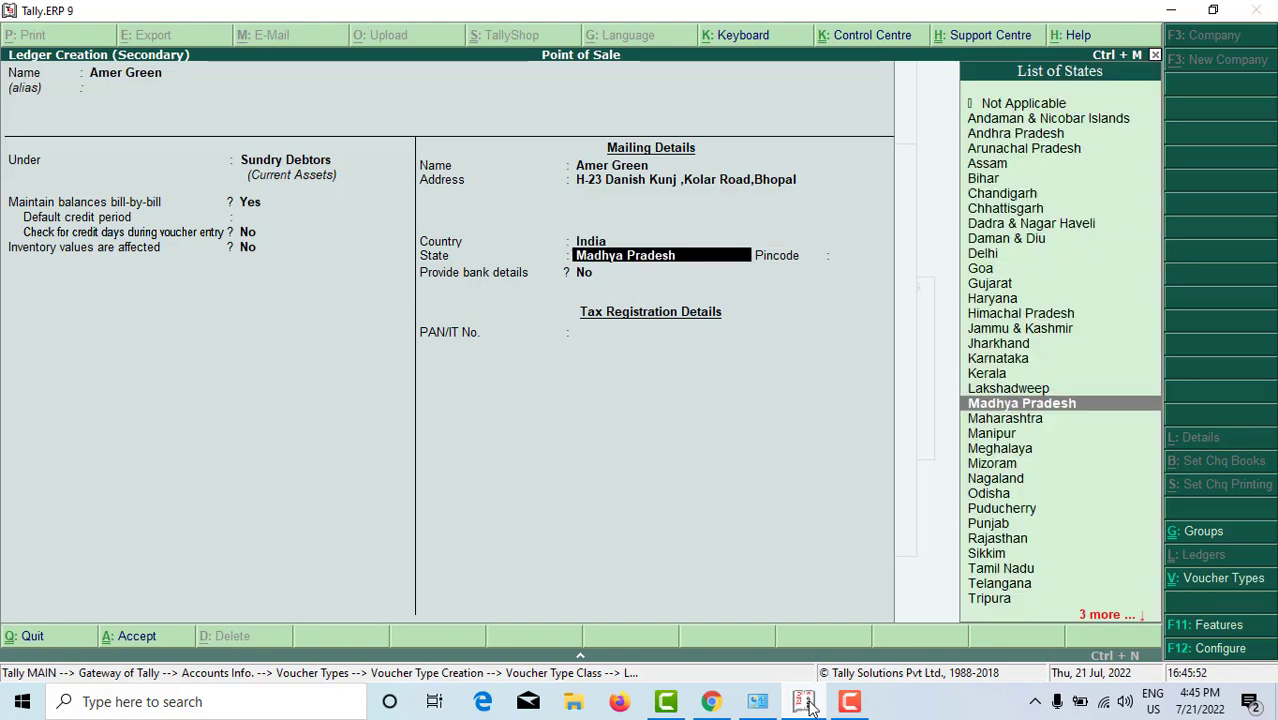
key(Return)
key(Return)
key(Return)
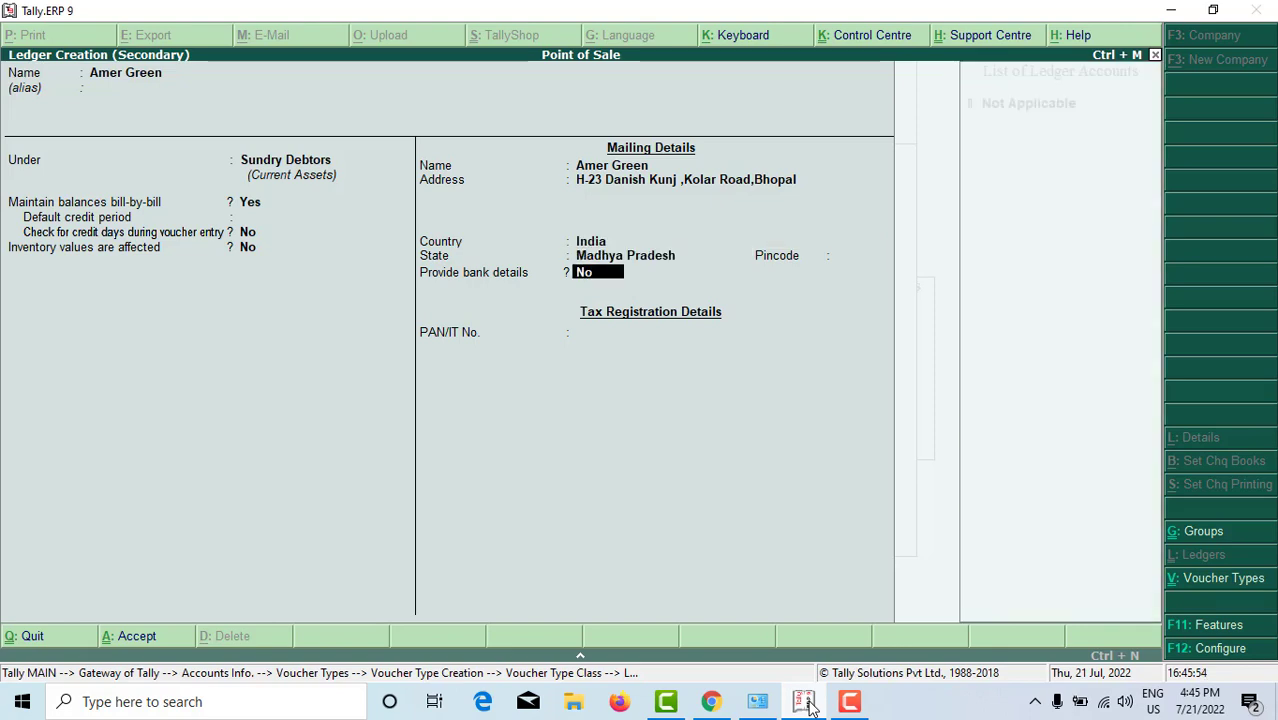
key(Return)
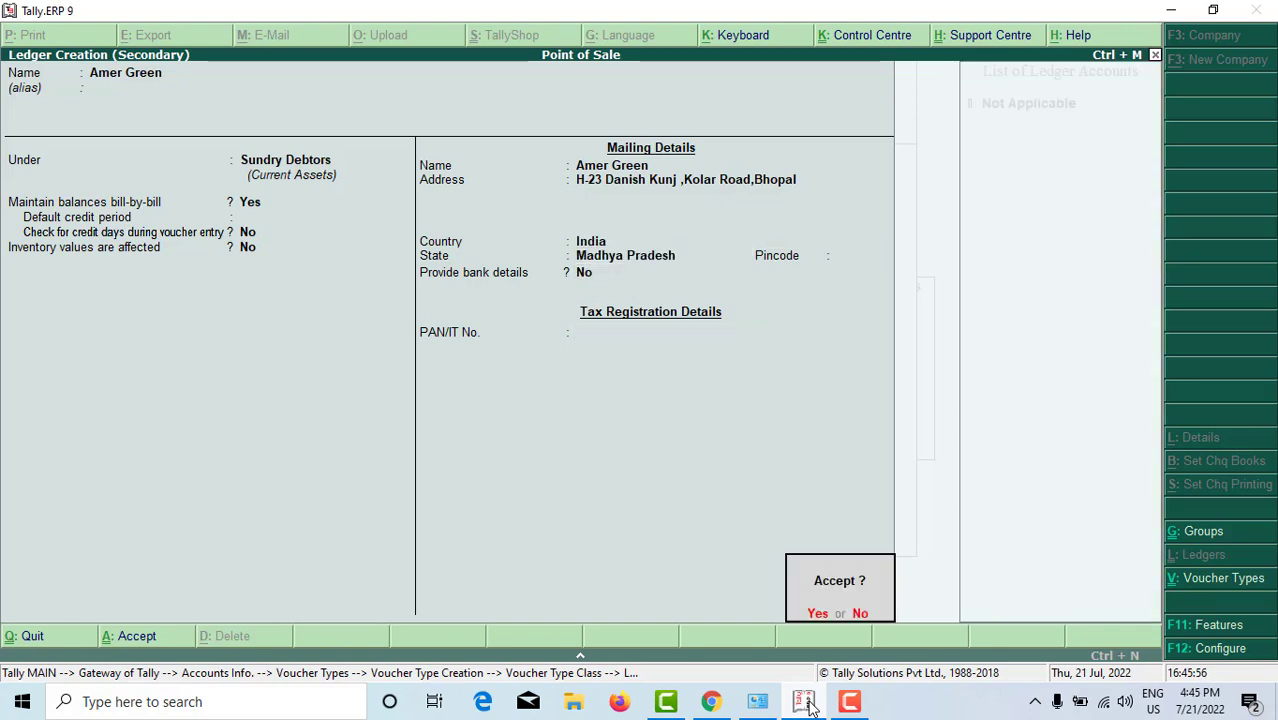
key(Return)
key(Return)
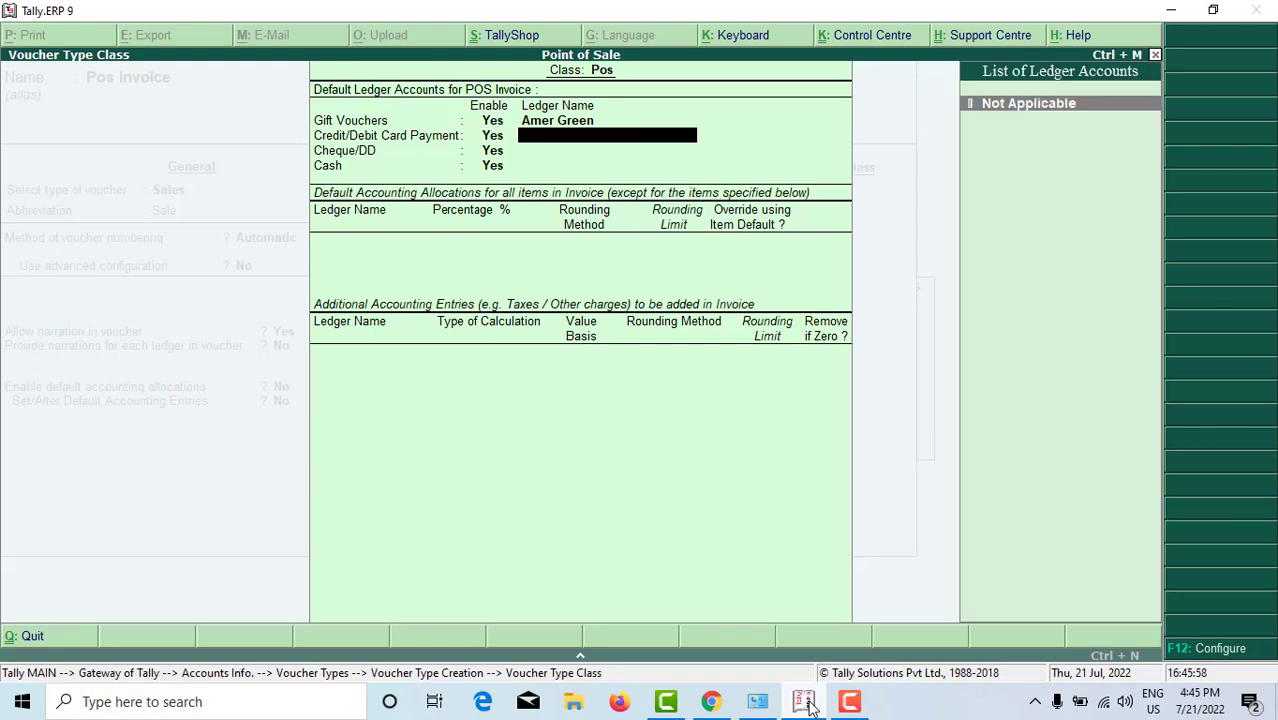
key(alt+c)
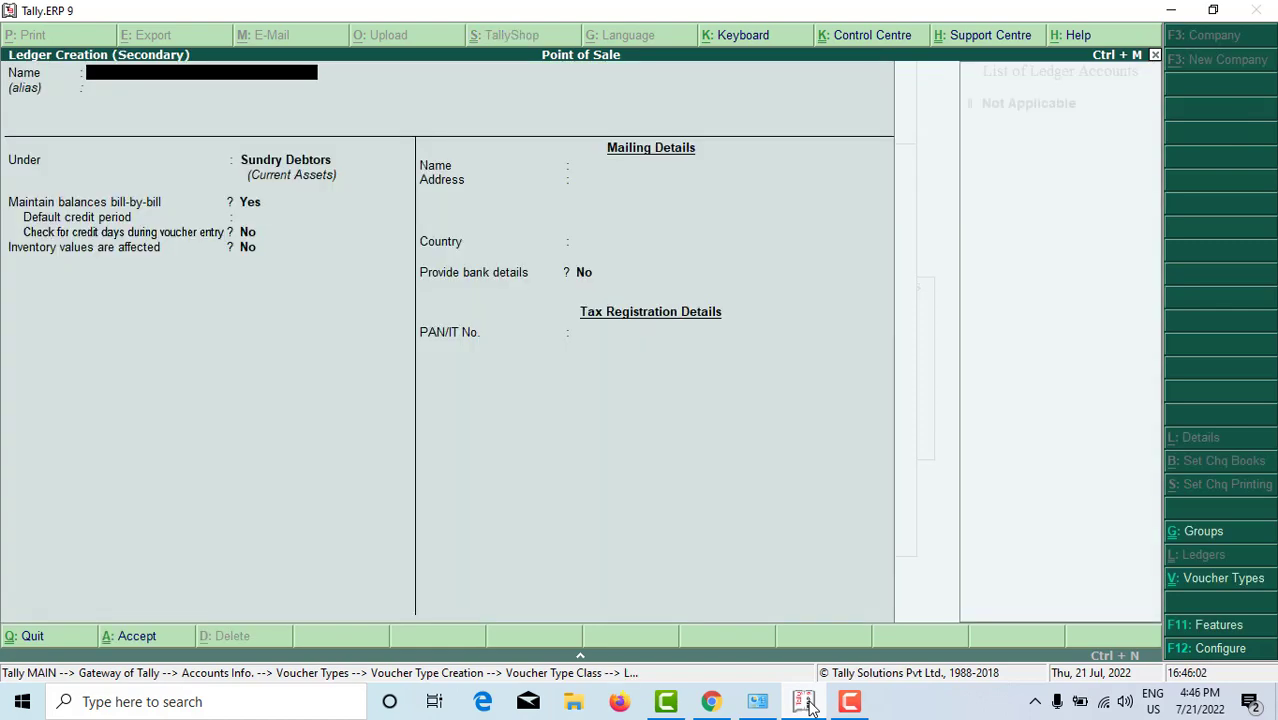
Step: Create a ledger named Pnb under Bank Accounts and save it
text(Pnb)
key(Return)
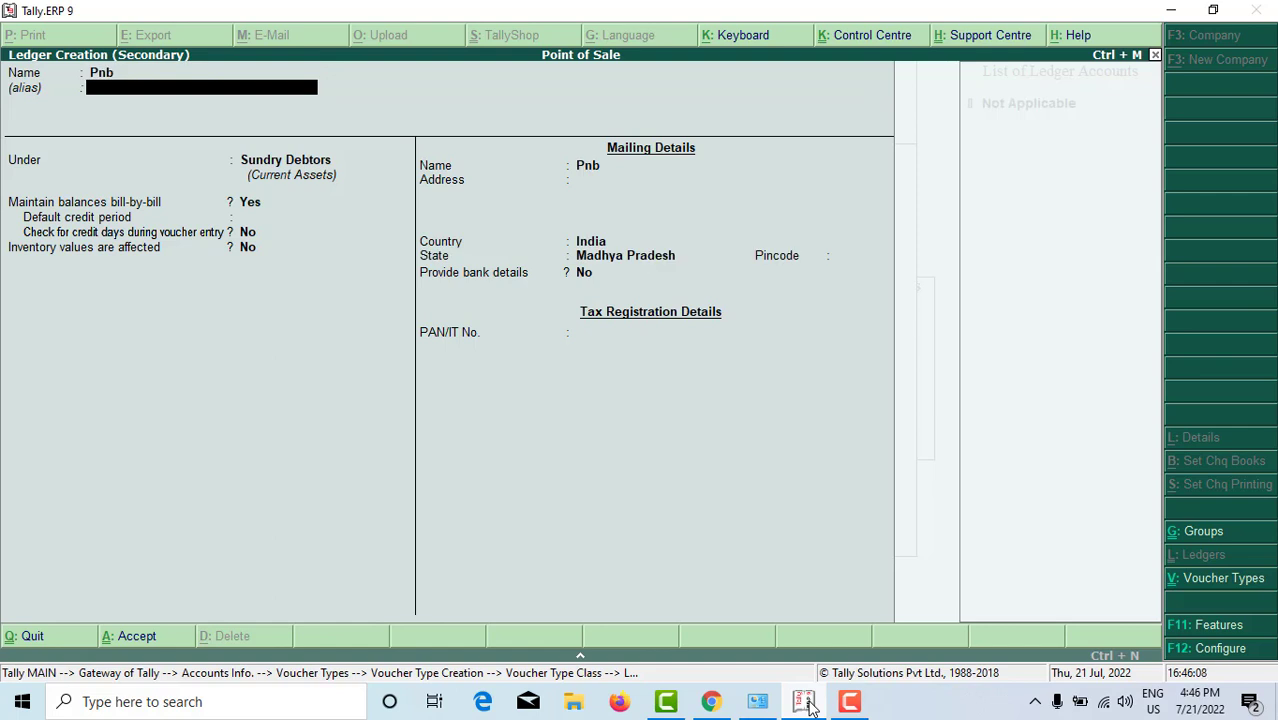
key(Return)
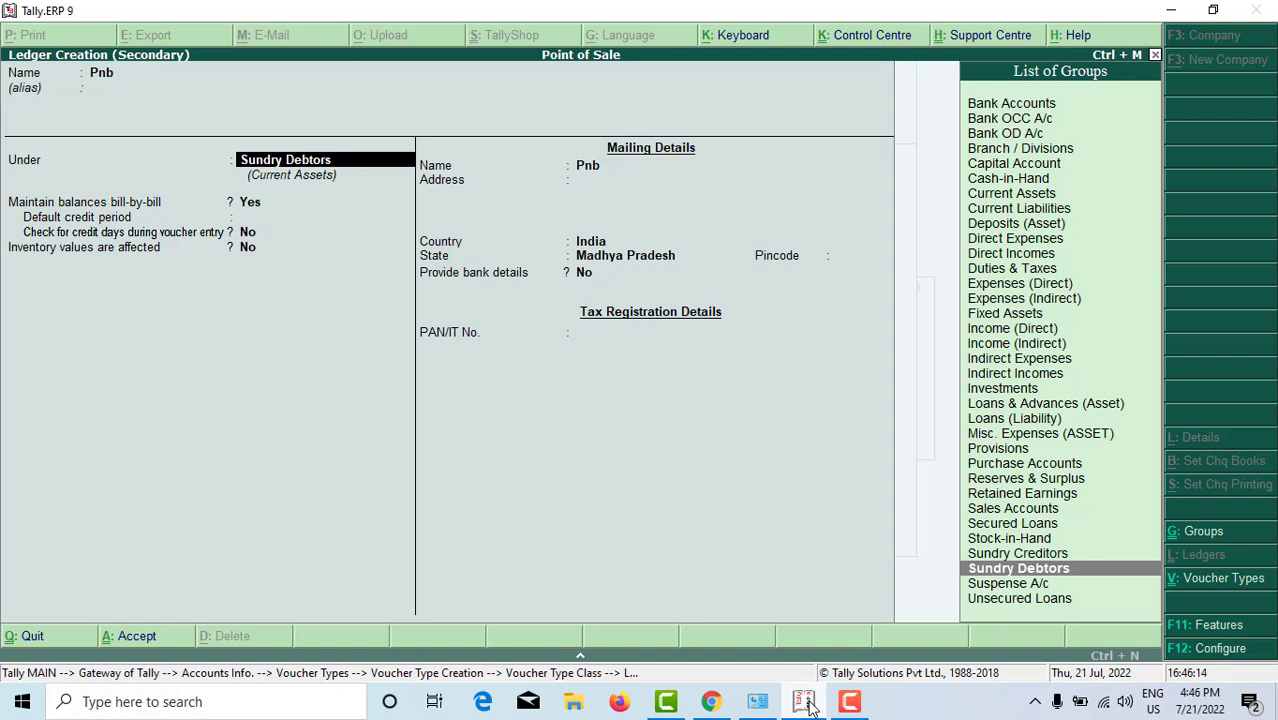
text(Bank)
key(Return)
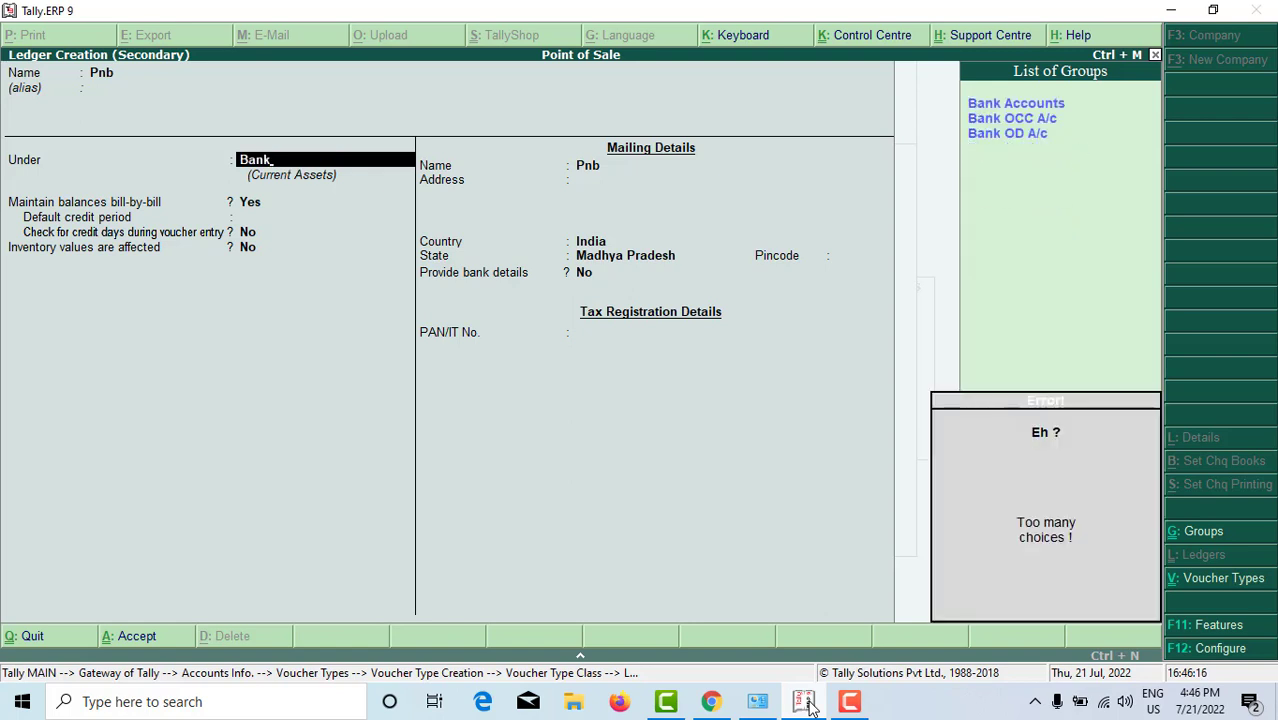
key(Down)
key(Return)
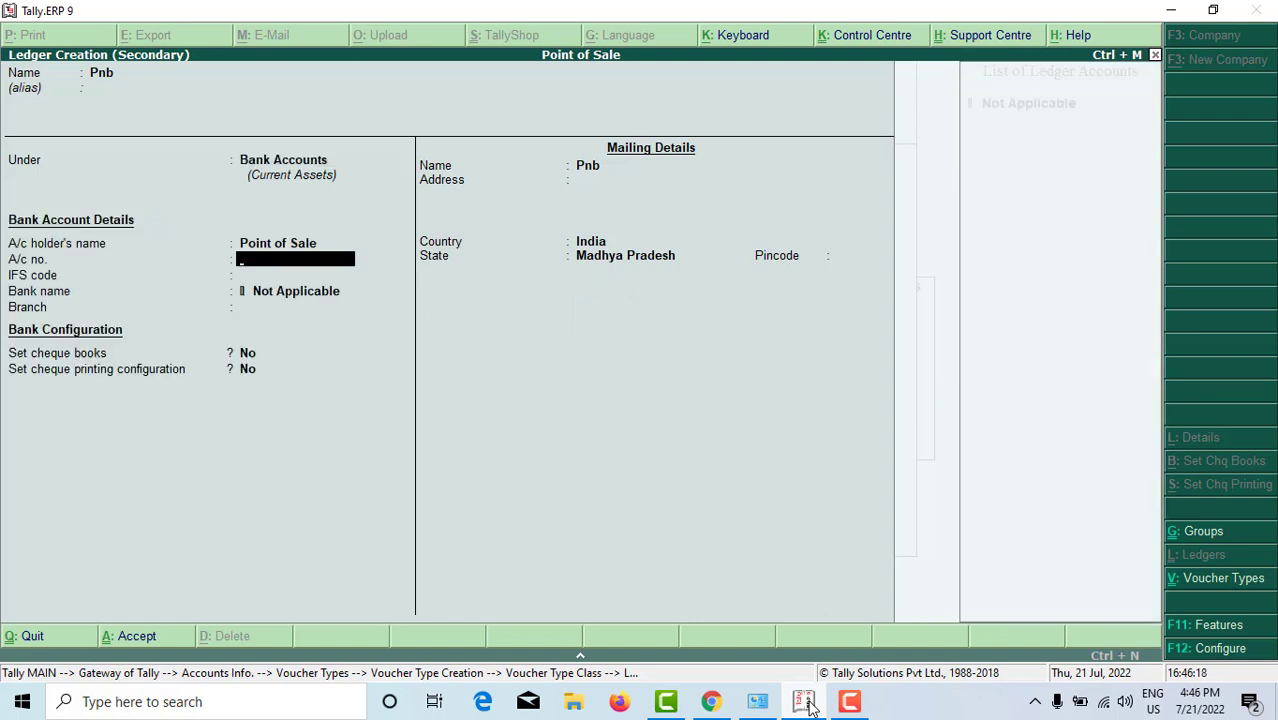
key(ctrl+a)
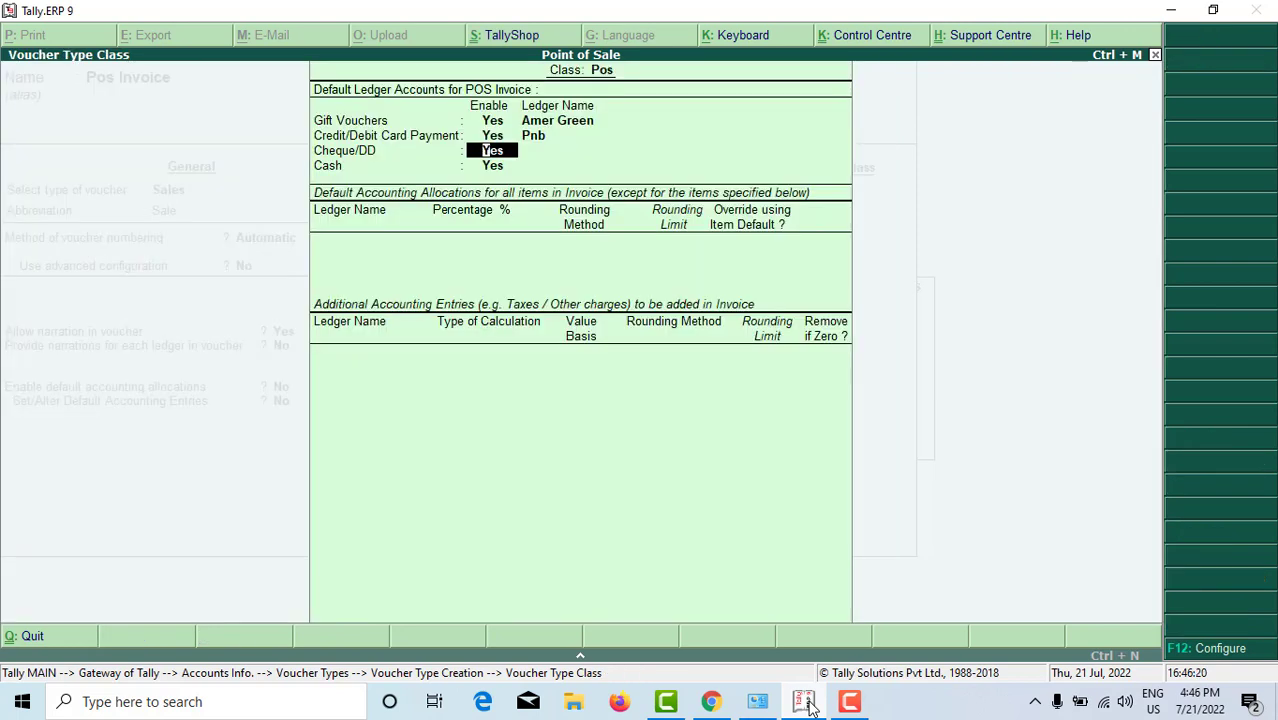
Step: Assign the Pnb ledger to Cheque/DD and the Cash ledger to Cash payments
key(Return)
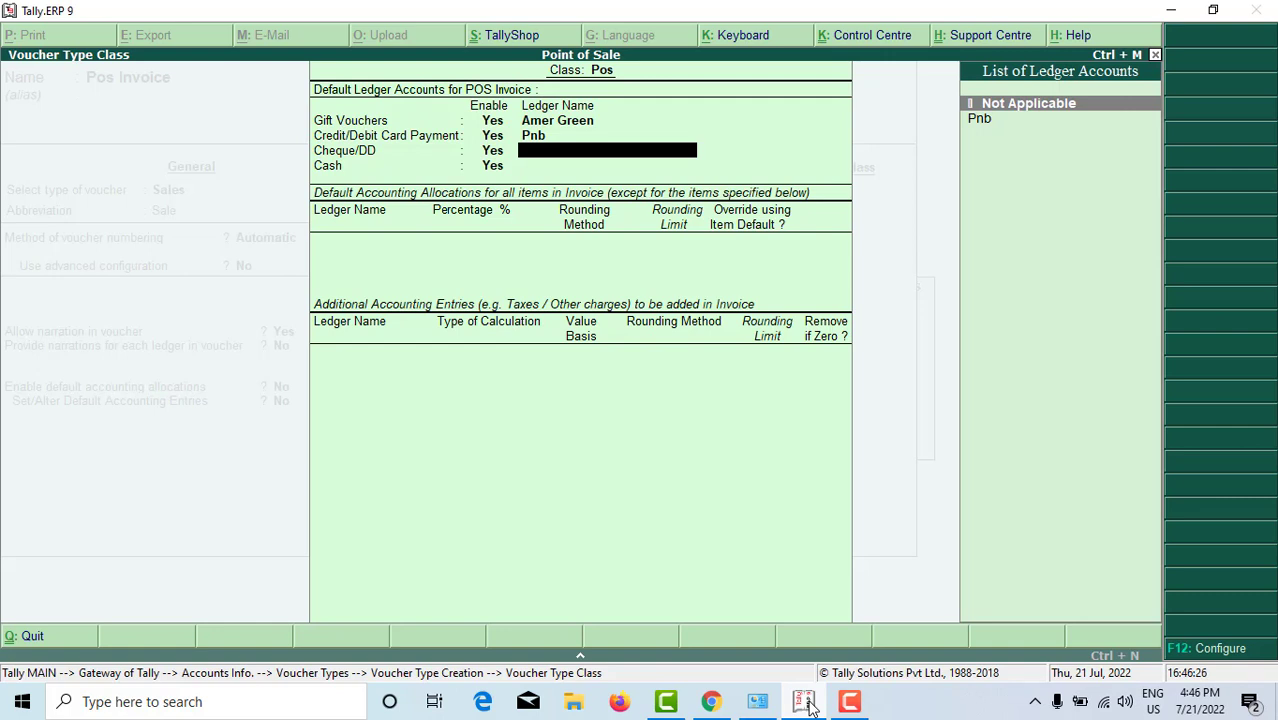
key(Down)
key(Return)
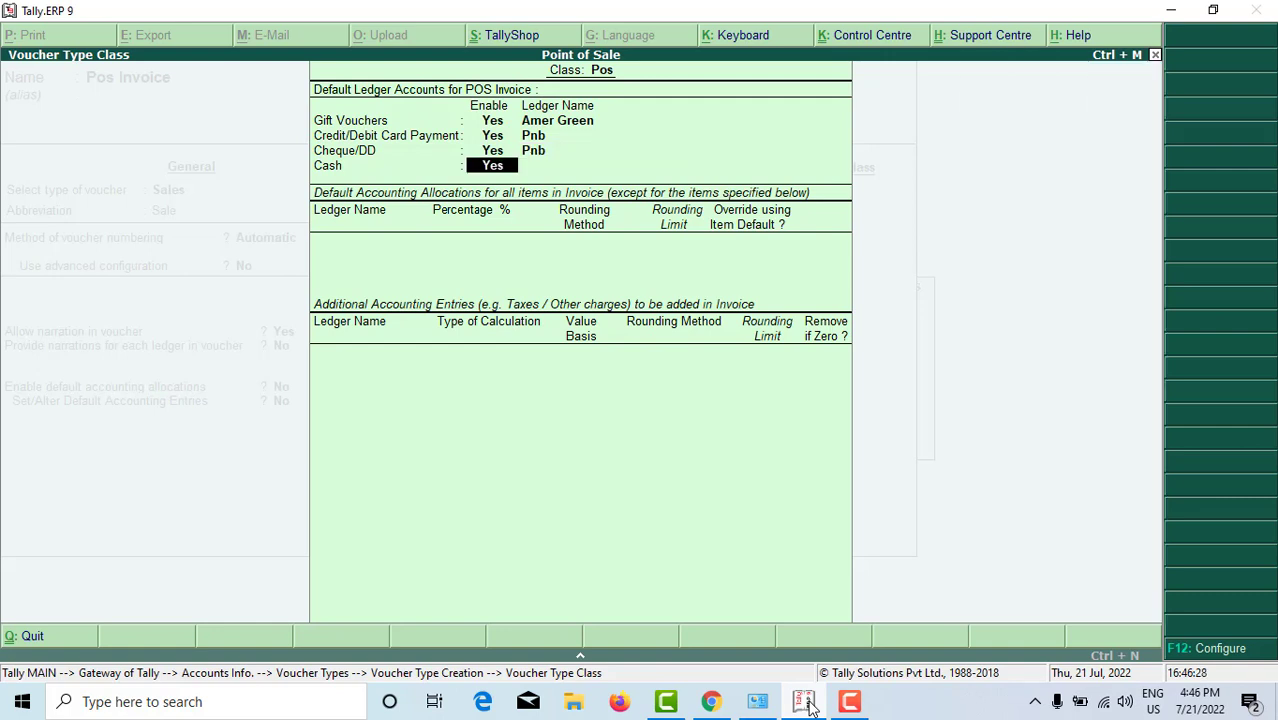
key(Return)
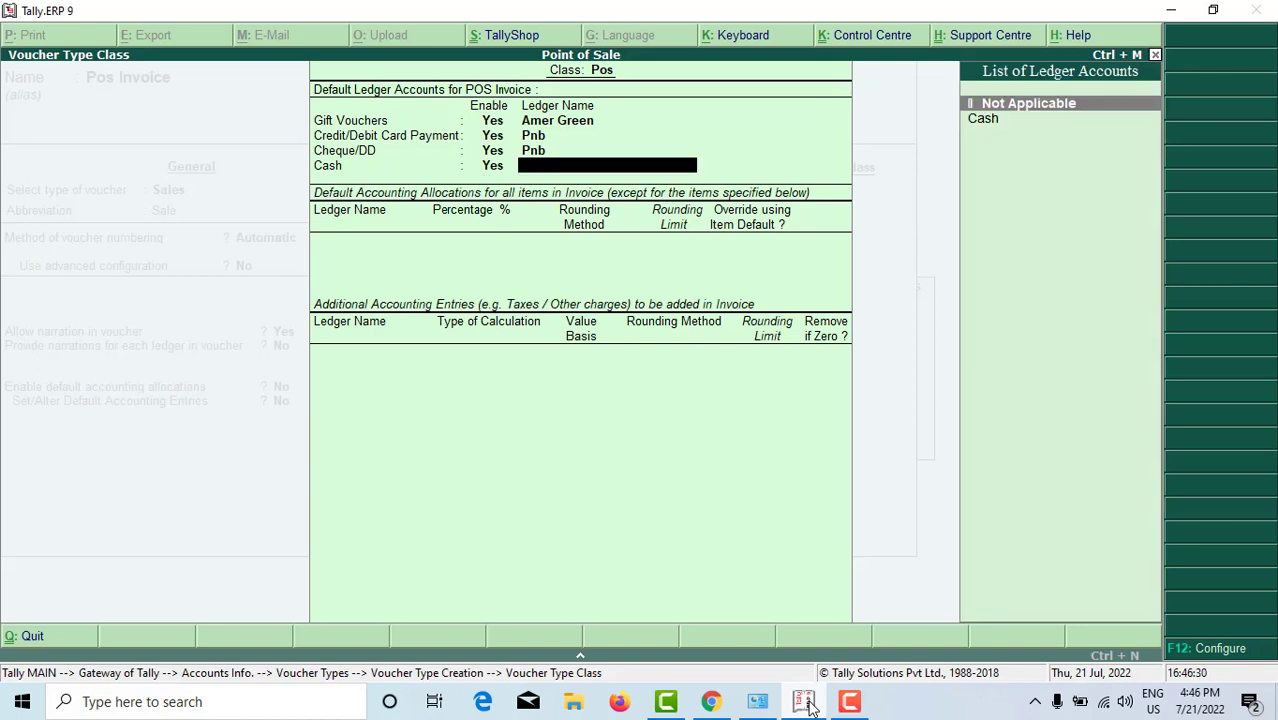
key(Down)
key(Return)
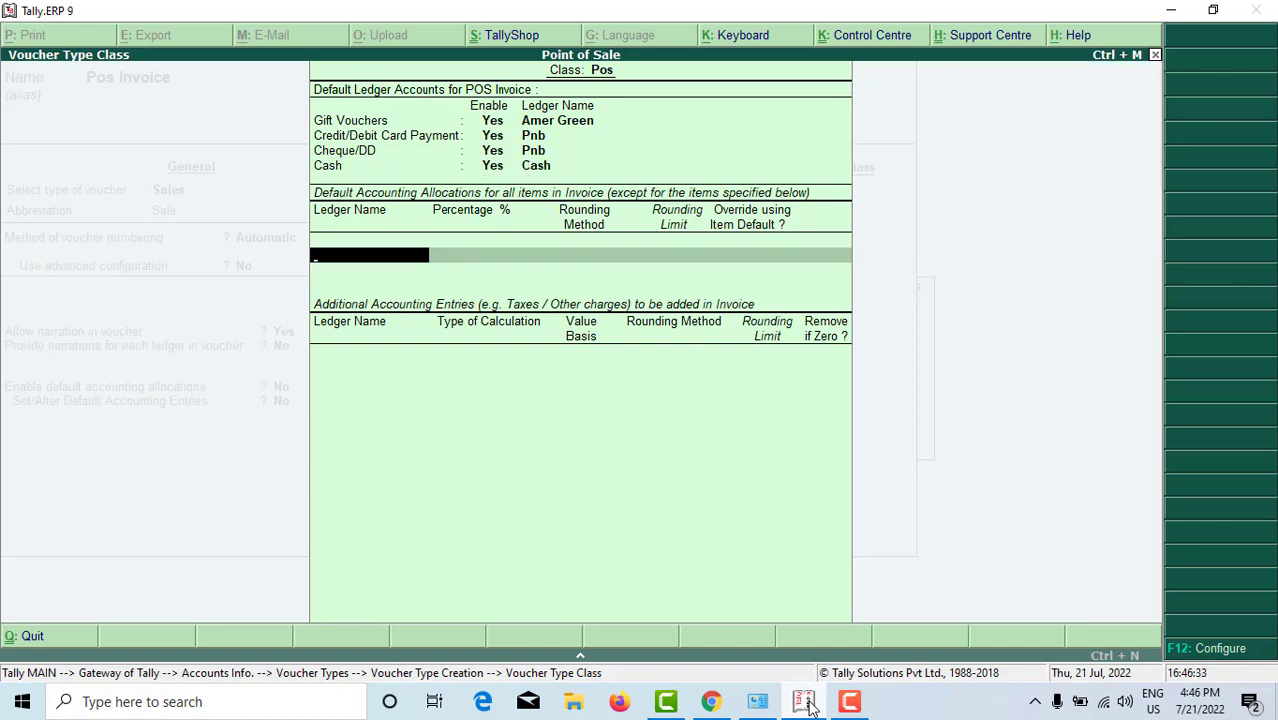
Step: Create a Sale ledger under Sales Accounts and allocate 100% of items to it
key(alt+c)
text(Sale)
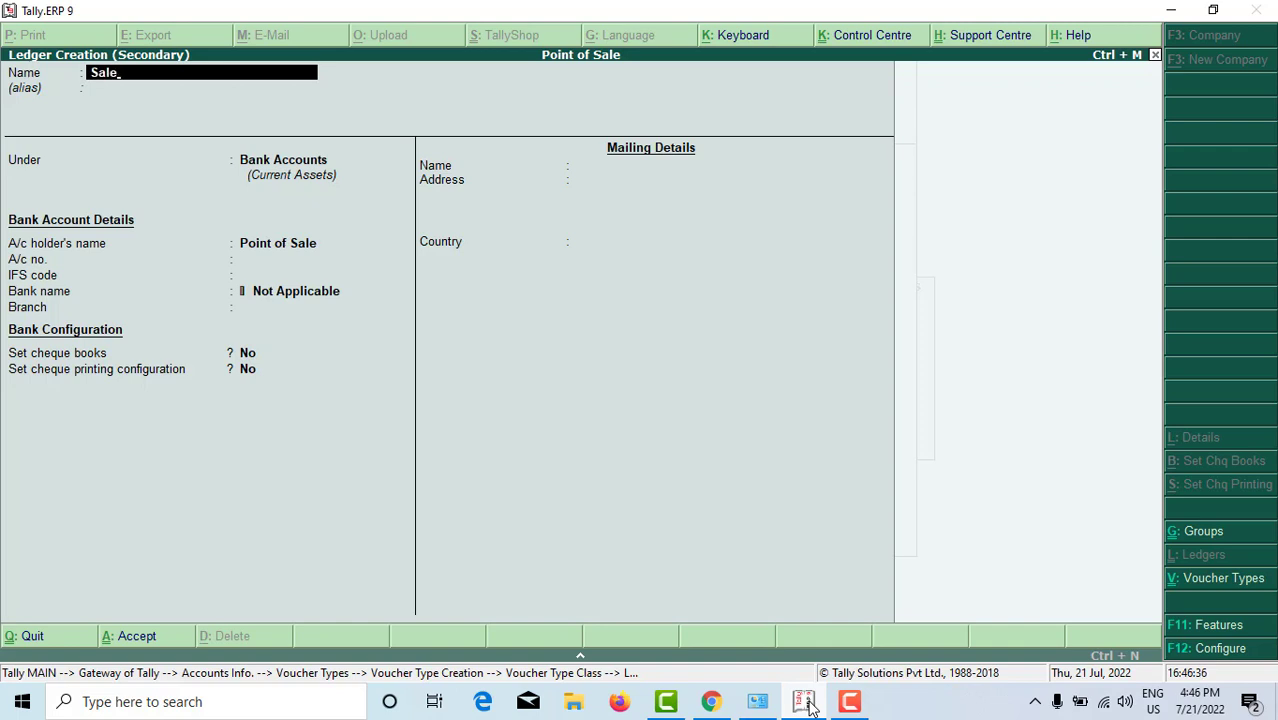
key(Return)
text(Sale)
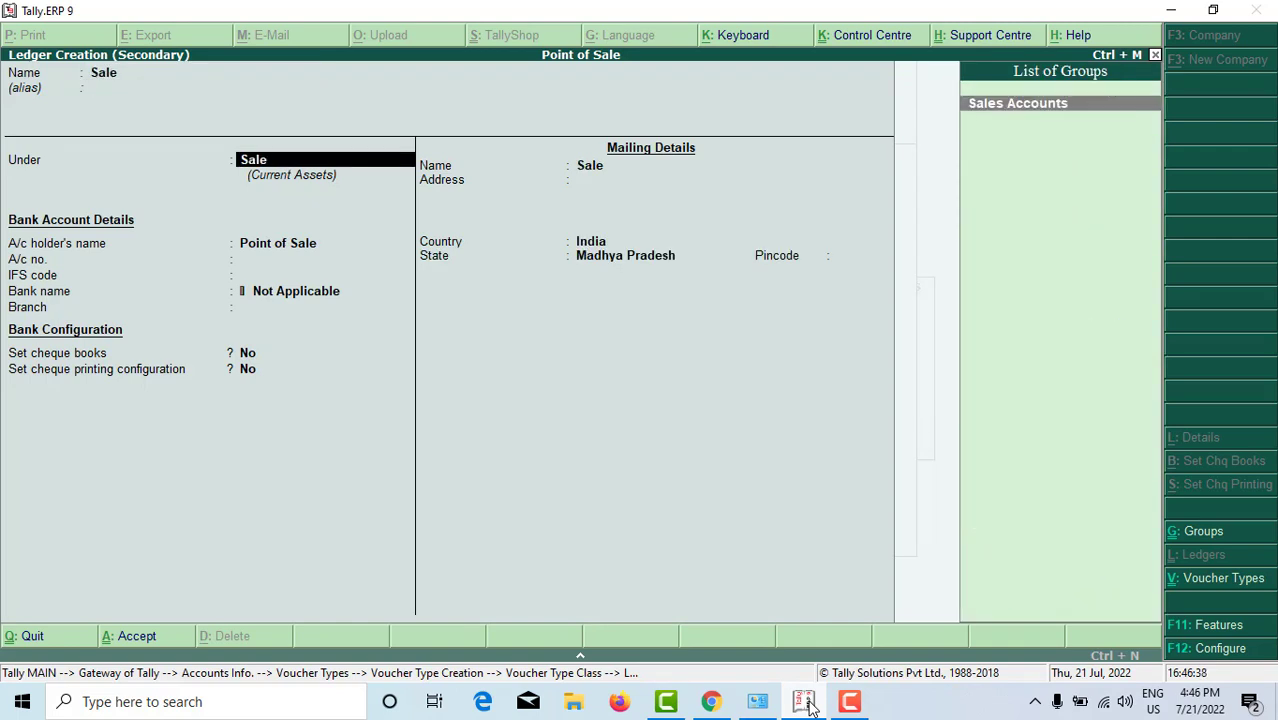
key(Return)
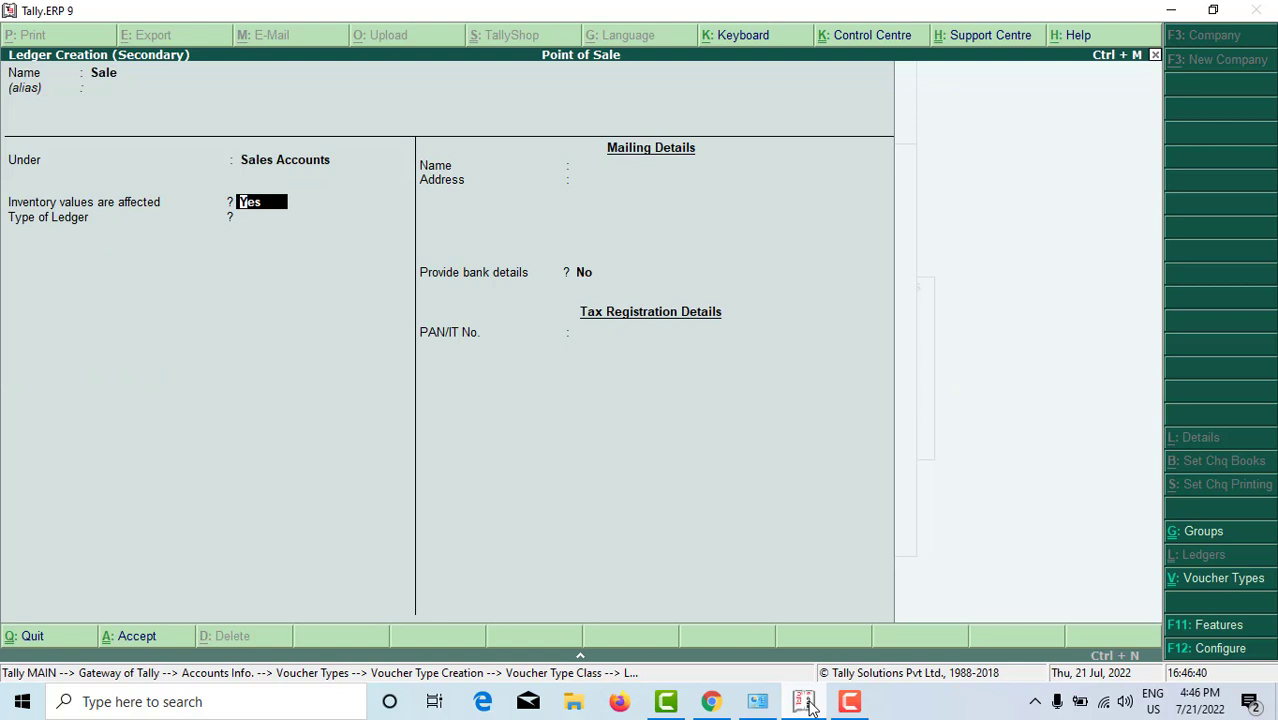
key(Return)
key(Return)
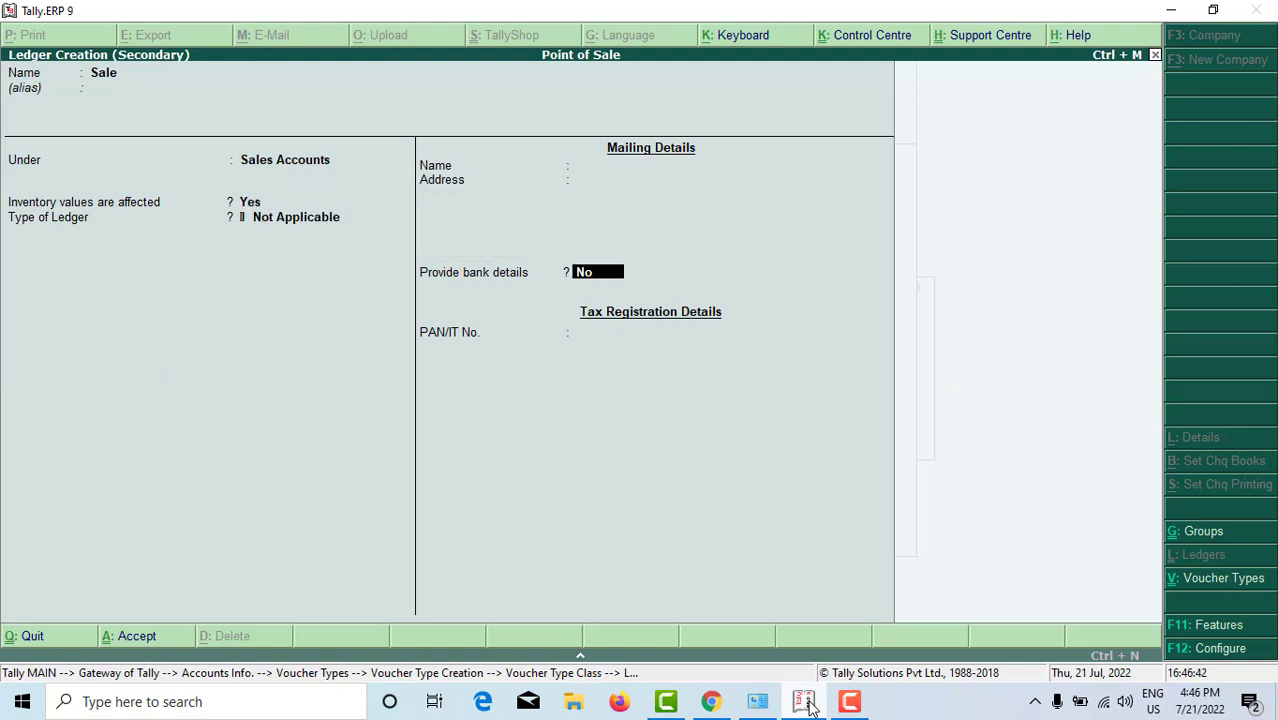
key(ctrl+a)
key(Return)
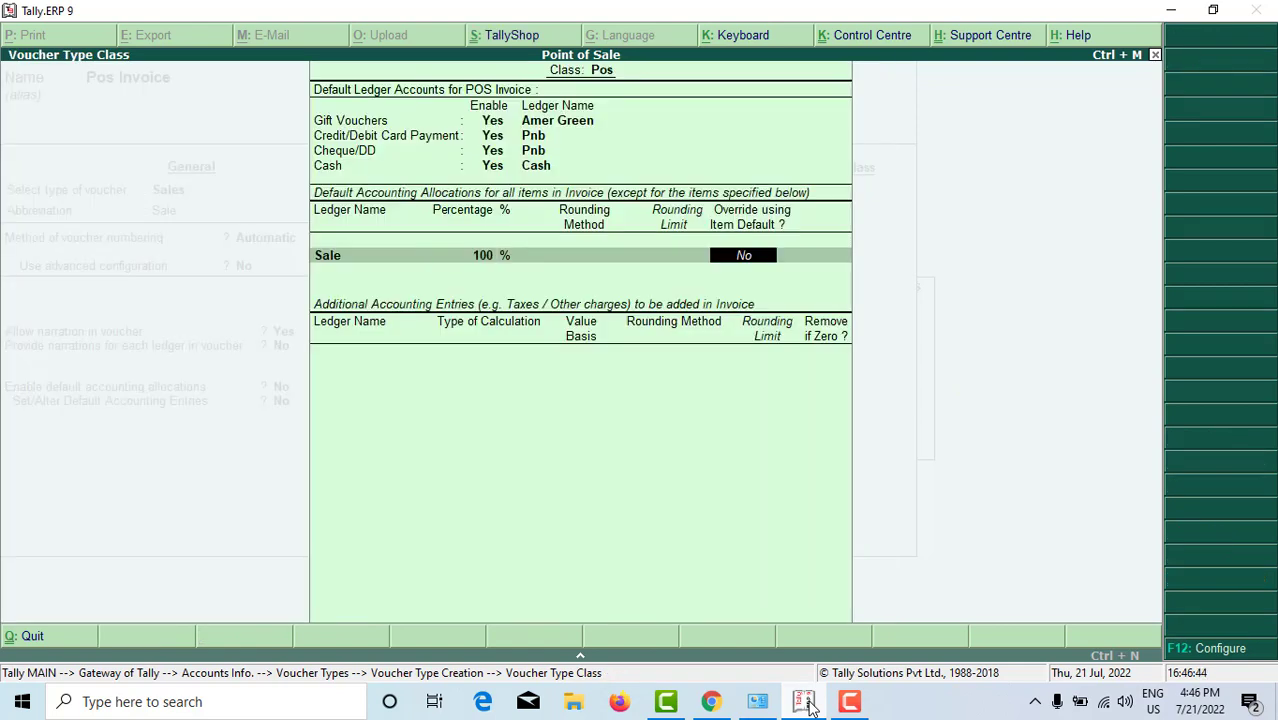
key(Return)
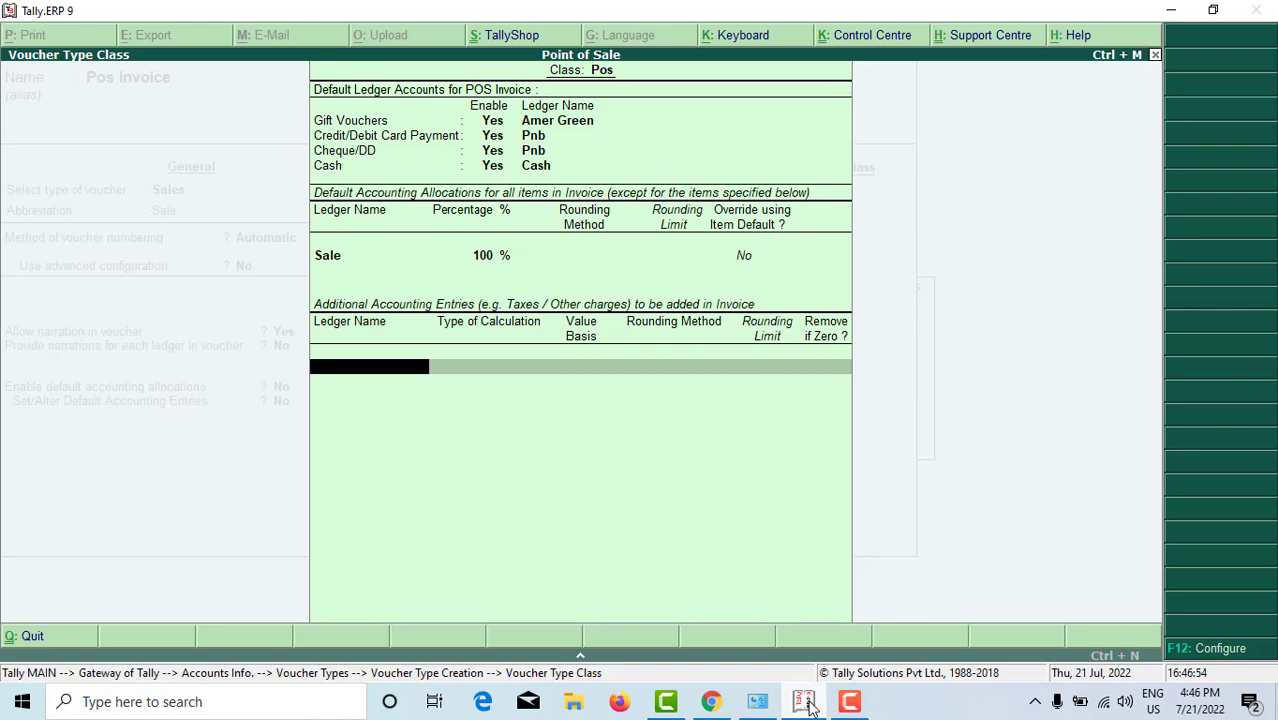
Step: Open the F11 Accounting Features for the Point of Sale company
key(alt+c)
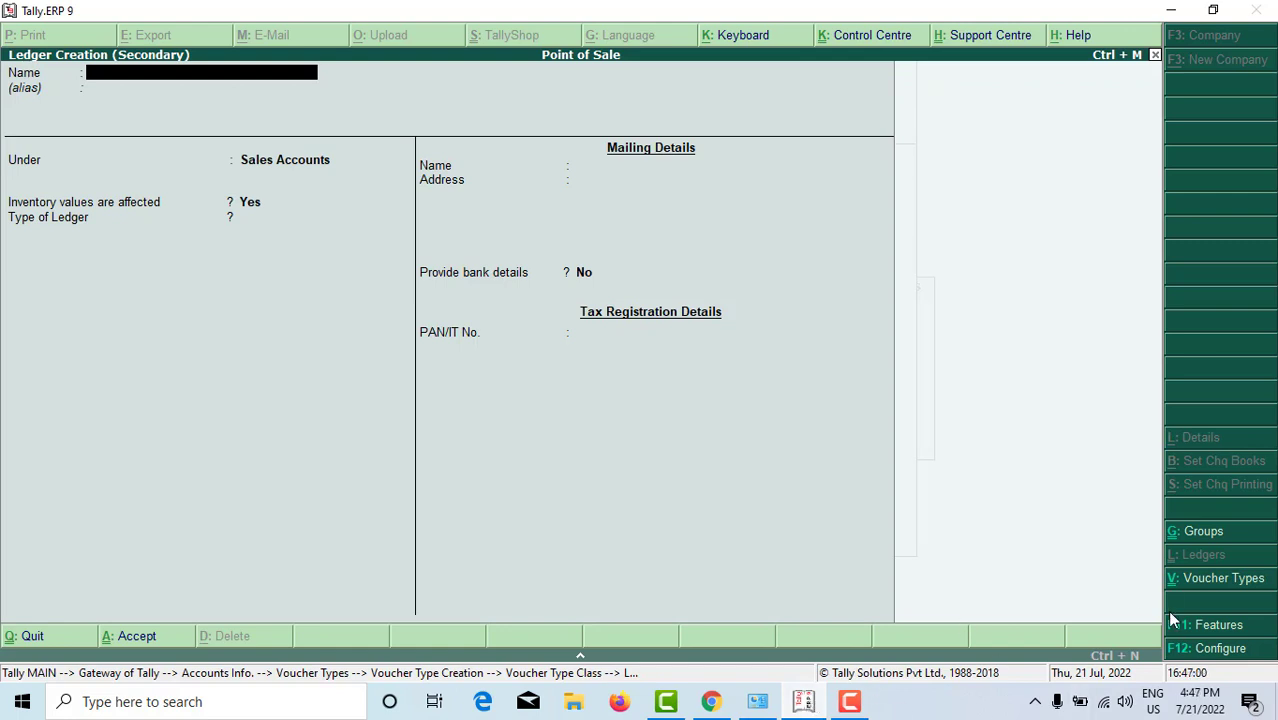
click(1220, 625)
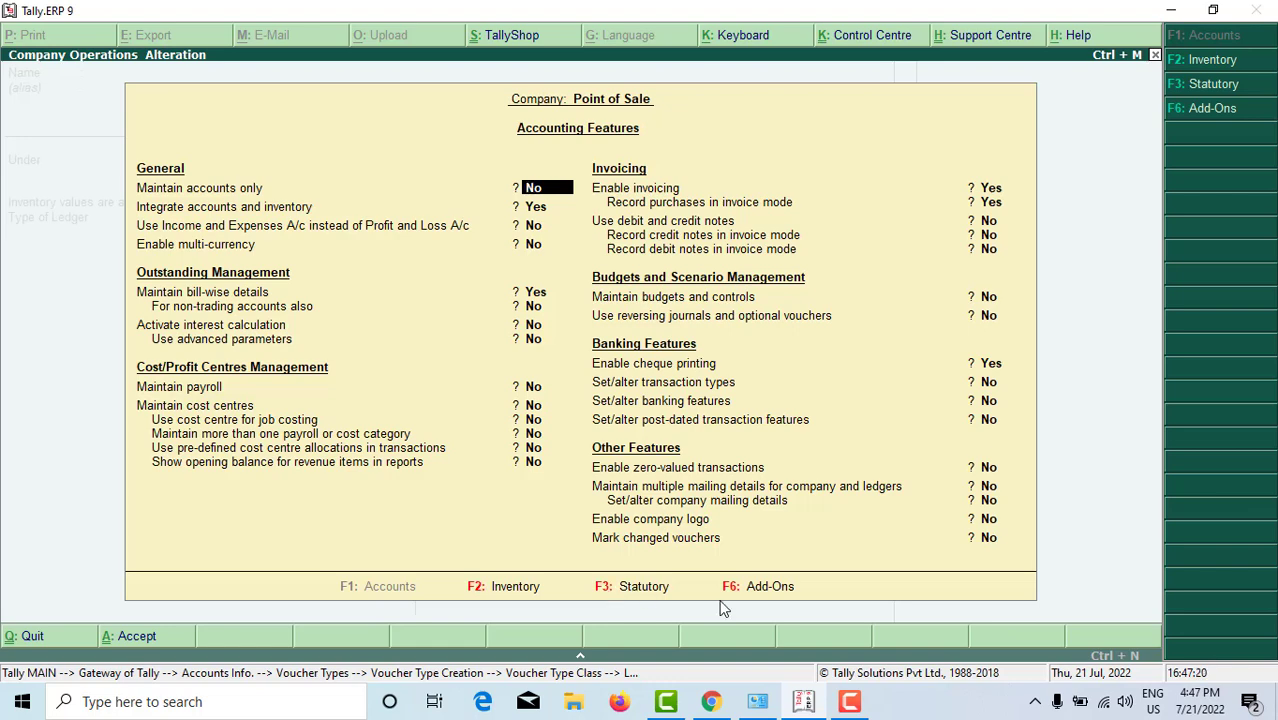
Step: Enable GST under Statutory features and open its GST details, with Madhya Pradesh as state
key(F3)
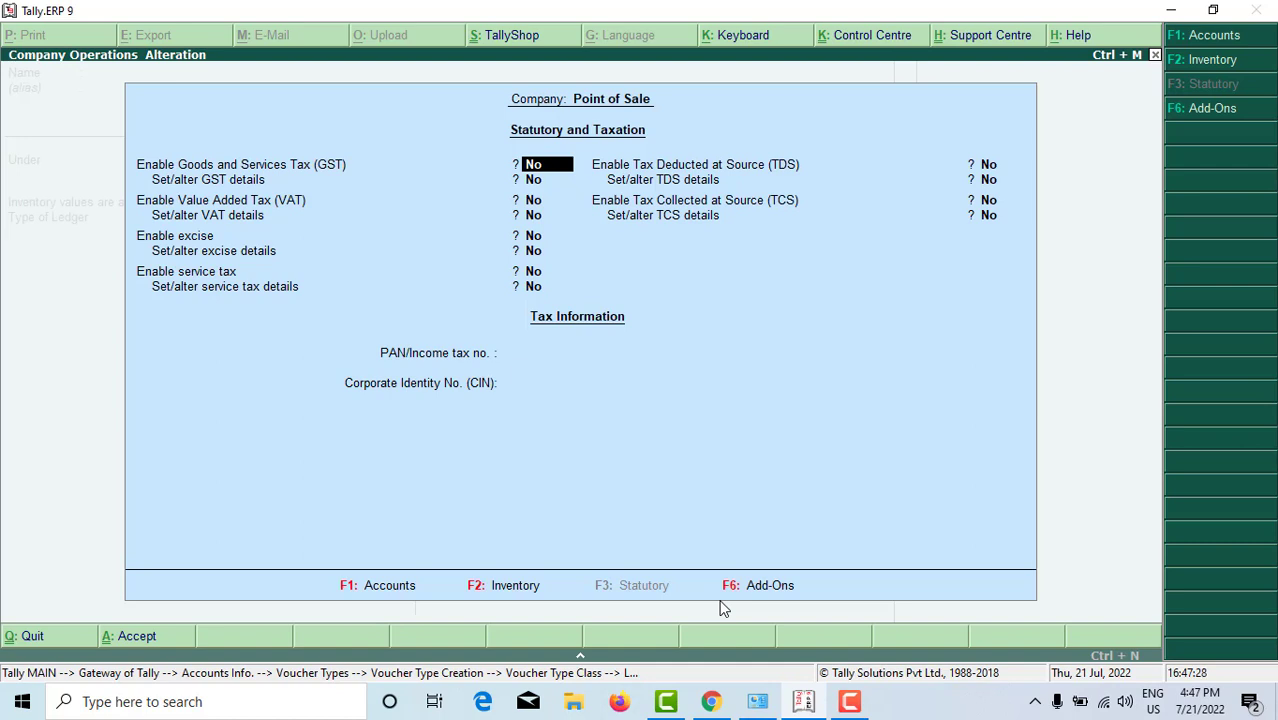
text(yes)
key(Return)
text(yes)
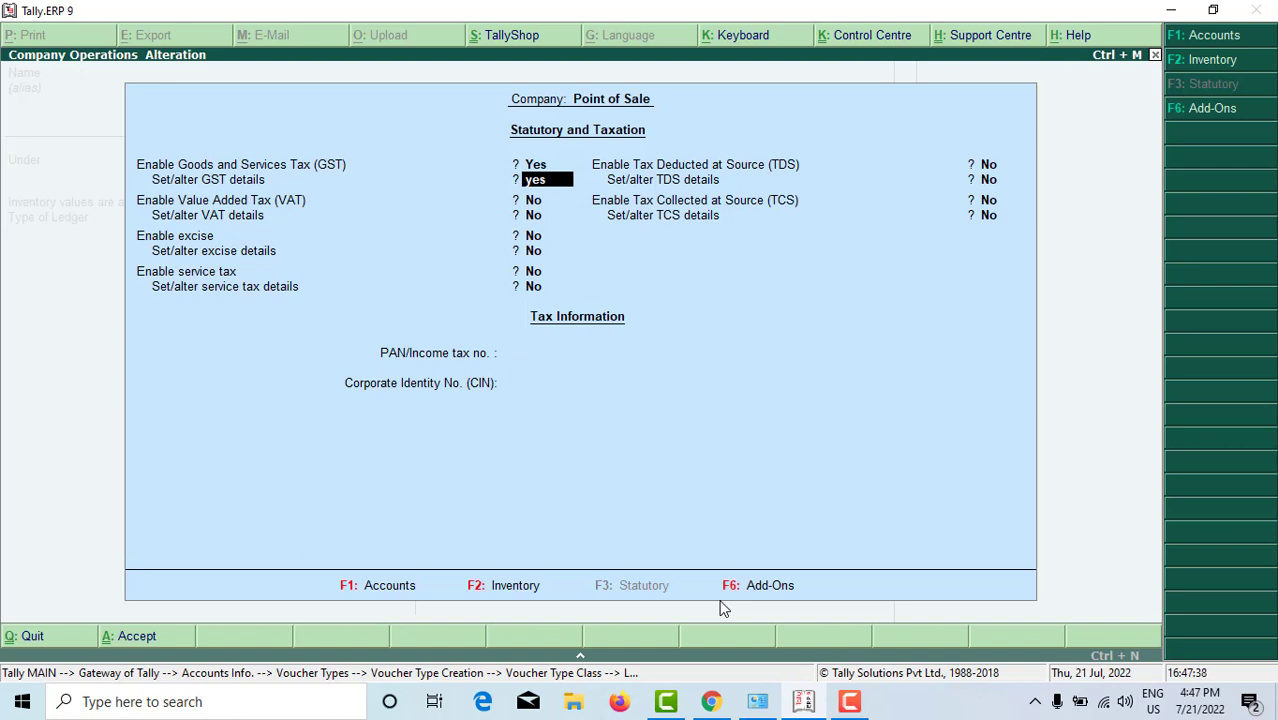
key(Return)
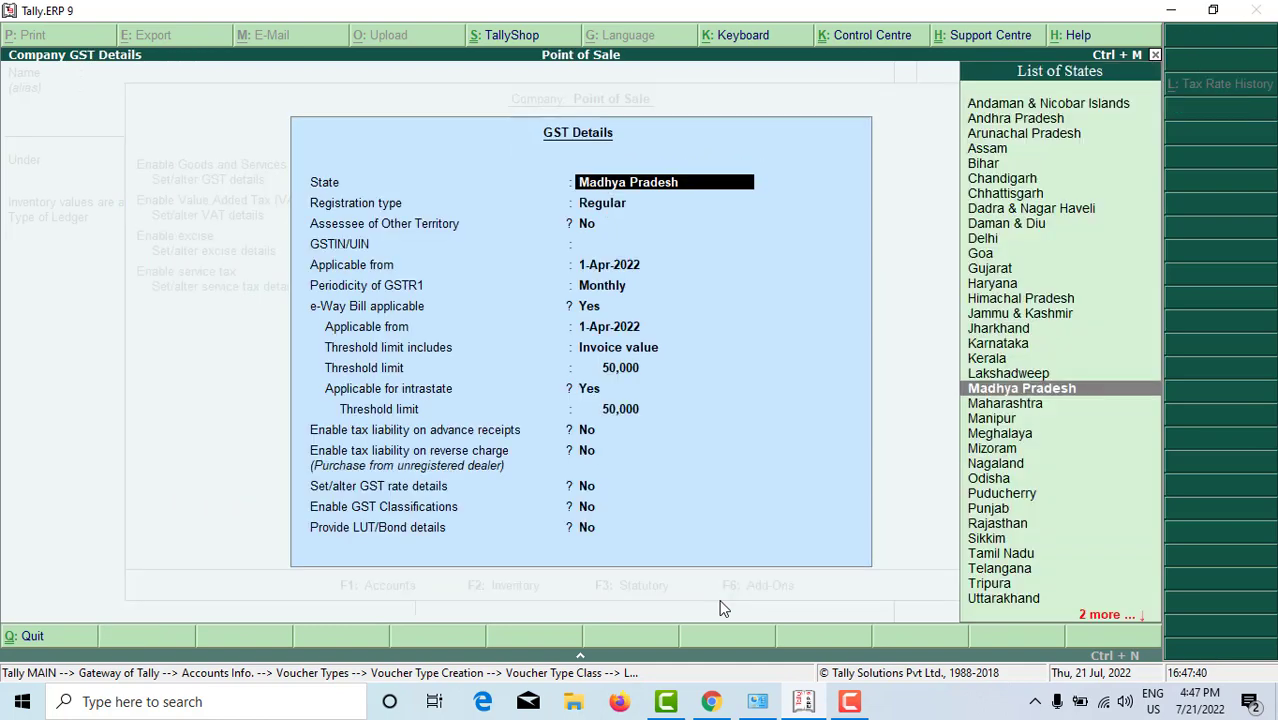
Step: Enter the company GSTIN, confirm the e-Way Bill date, and base threshold on Invoice value
key(Return)
key(Return)
key(Return)
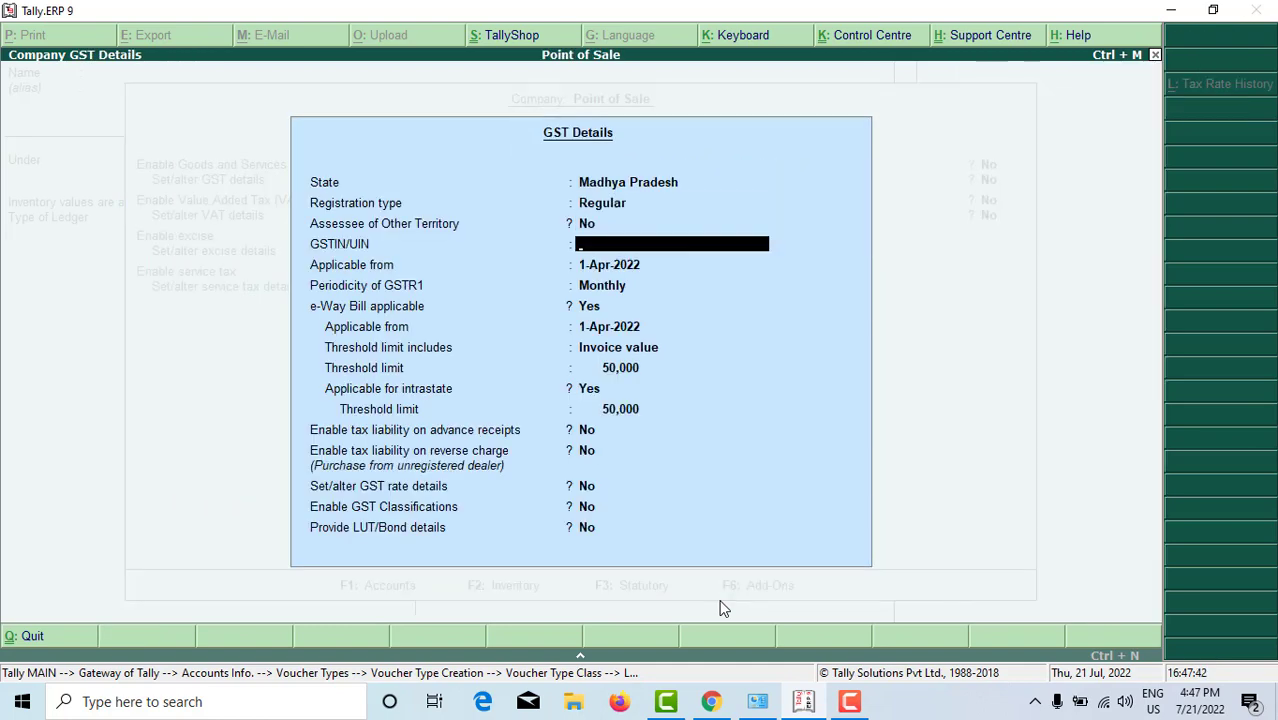
text(23)
text(ASDF)
text(G1)
text(A1)
key(BackSpace)
key(BackSpace)
text(DFG)
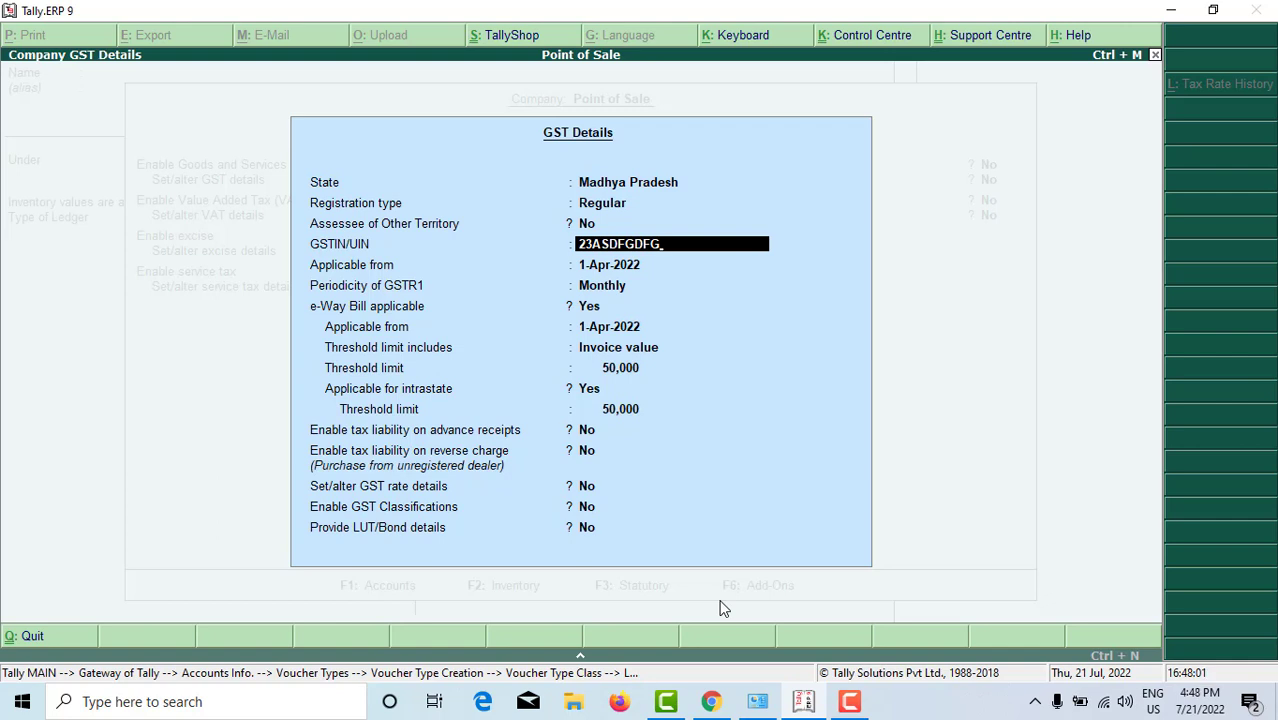
text(G1A1)
key(Return)
key(Return)
key(Return)
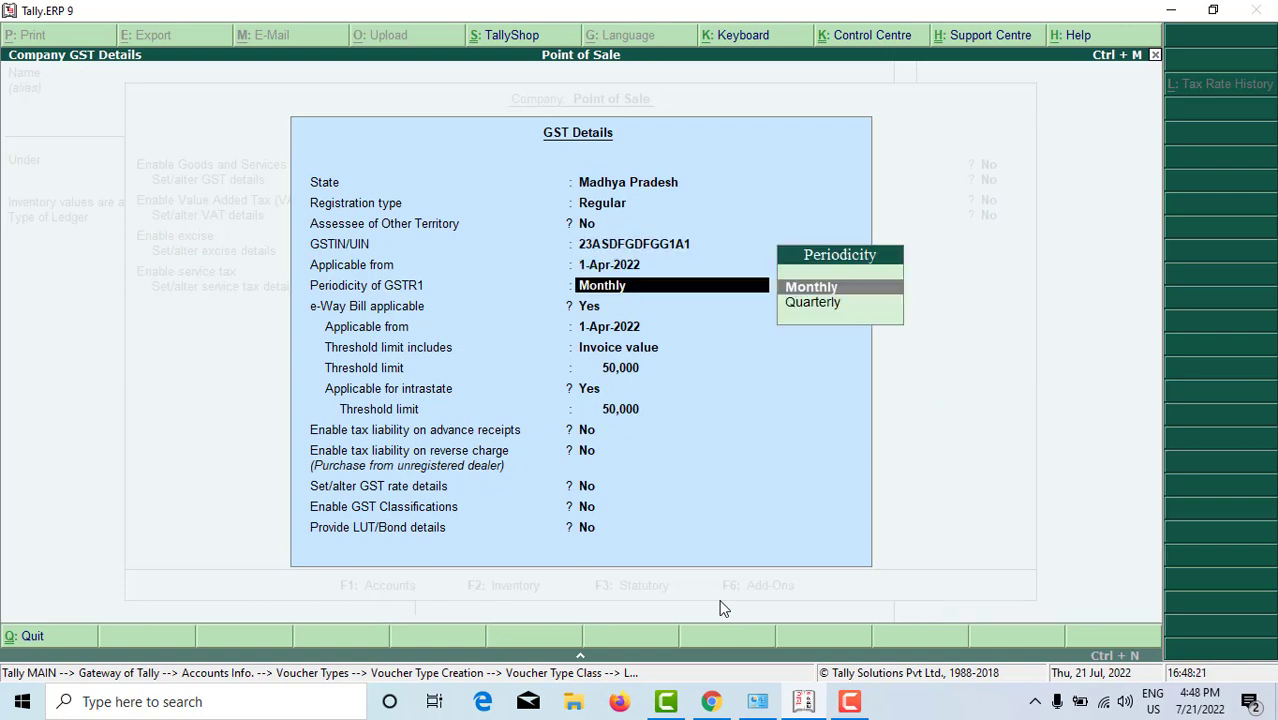
key(Return)
key(Return)
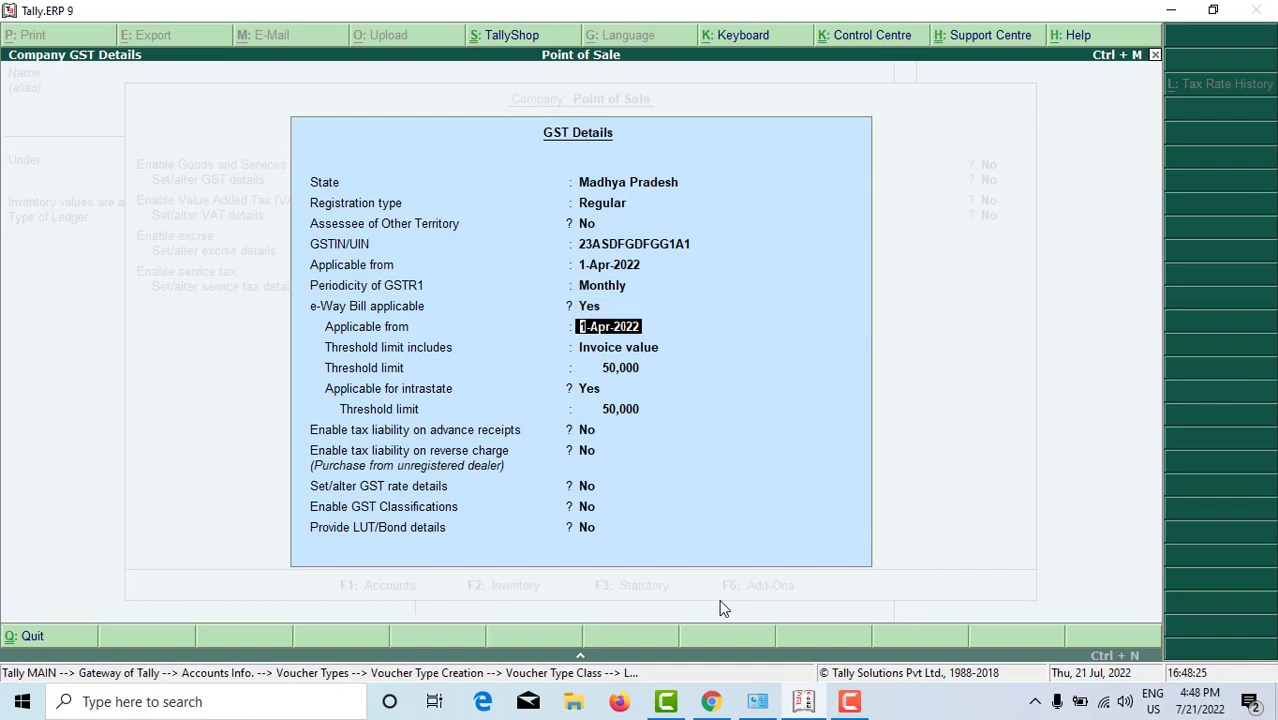
key(Return)
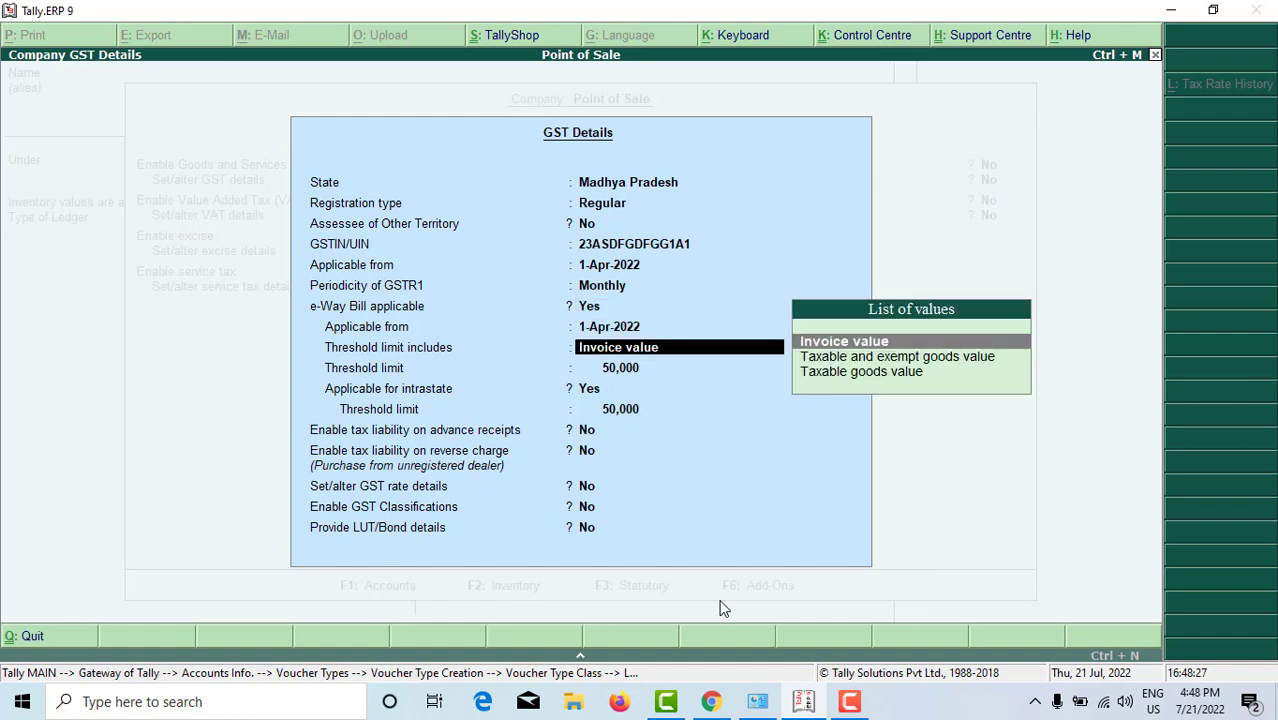
key(Return)
key(Return)
key(Return)
key(Return)
key(Return)
key(Return)
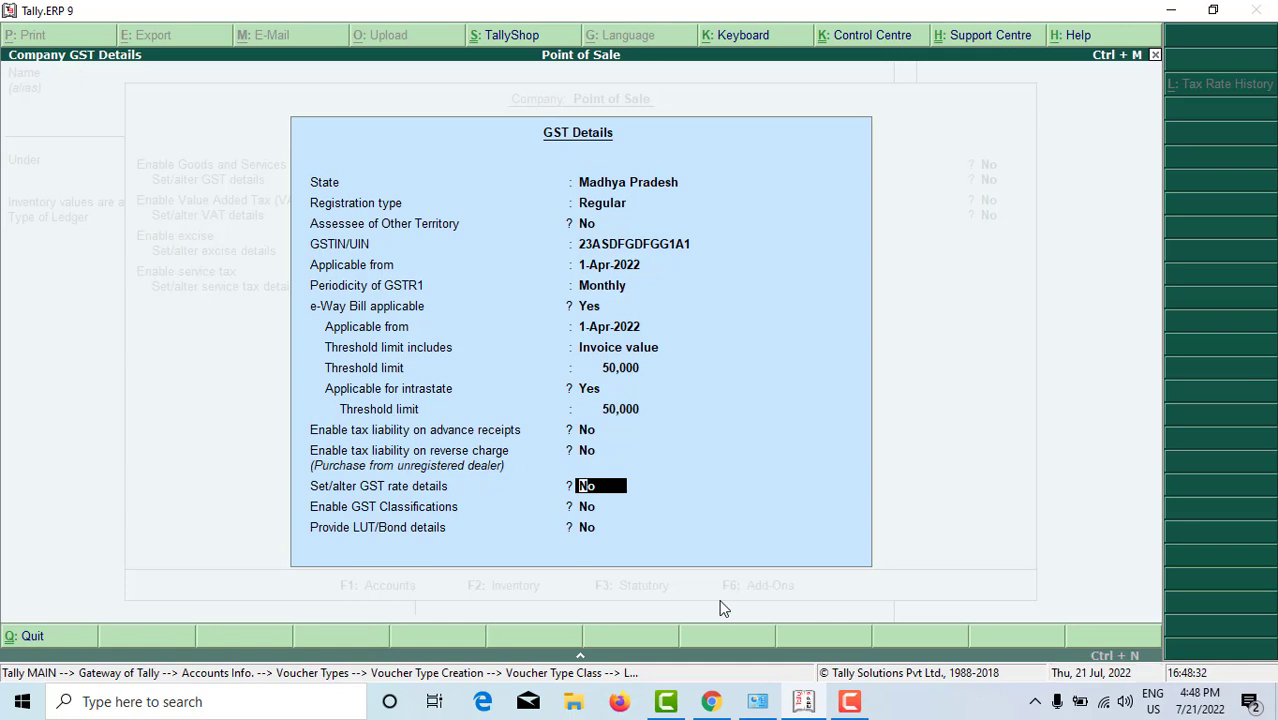
Step: Turn on GST rate details, with taxability Taxable and 18% integrated tax
text(yes)
key(Return)
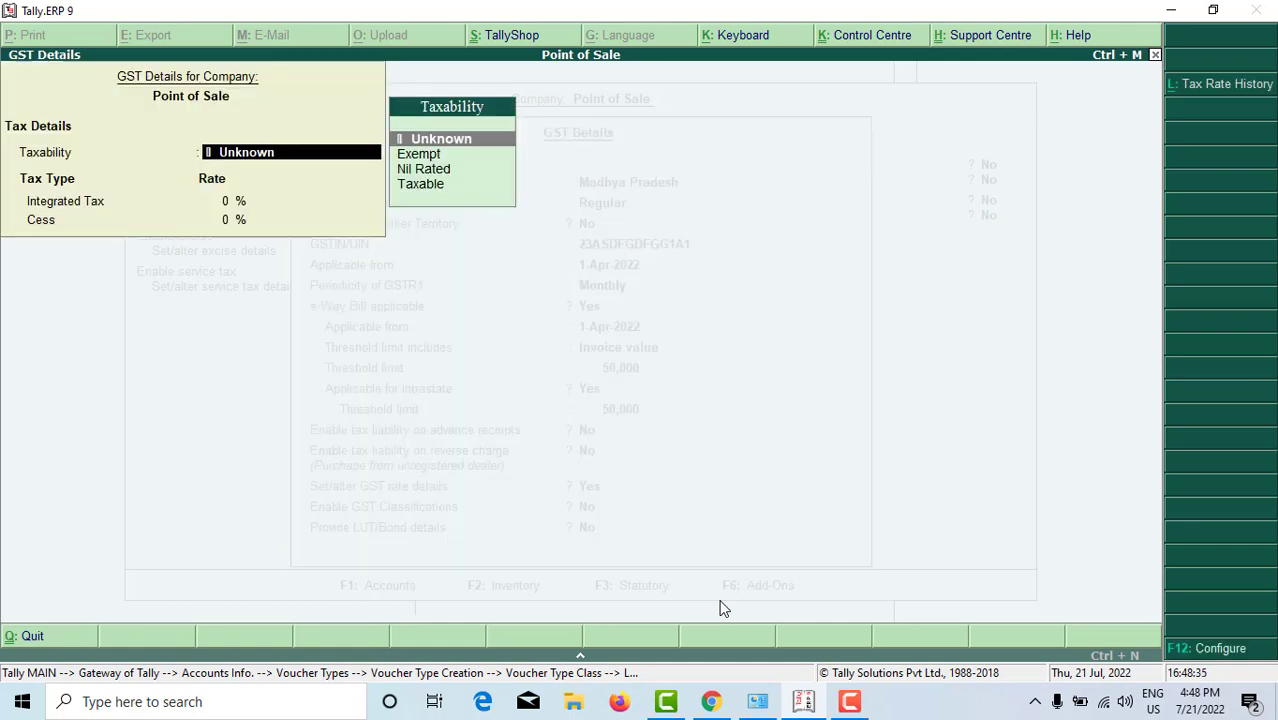
text(Ta)
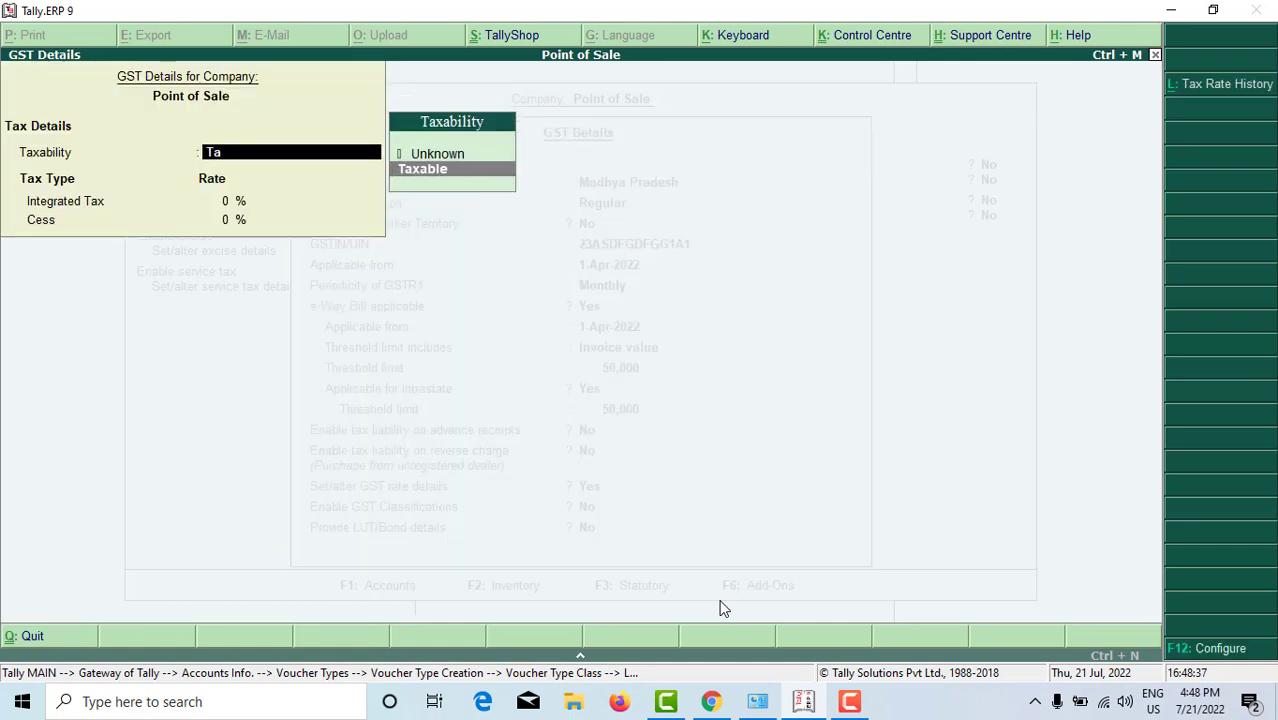
key(Return)
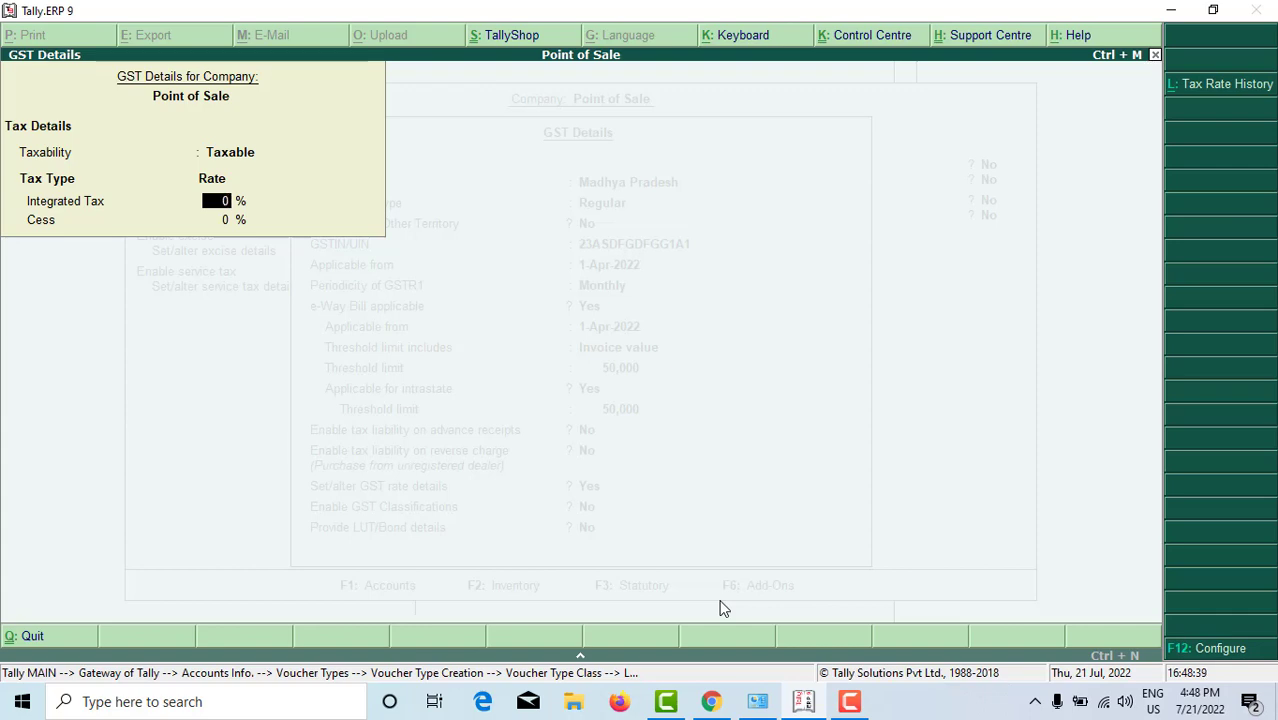
text(18)
key(Return)
key(Return)
key(Return)
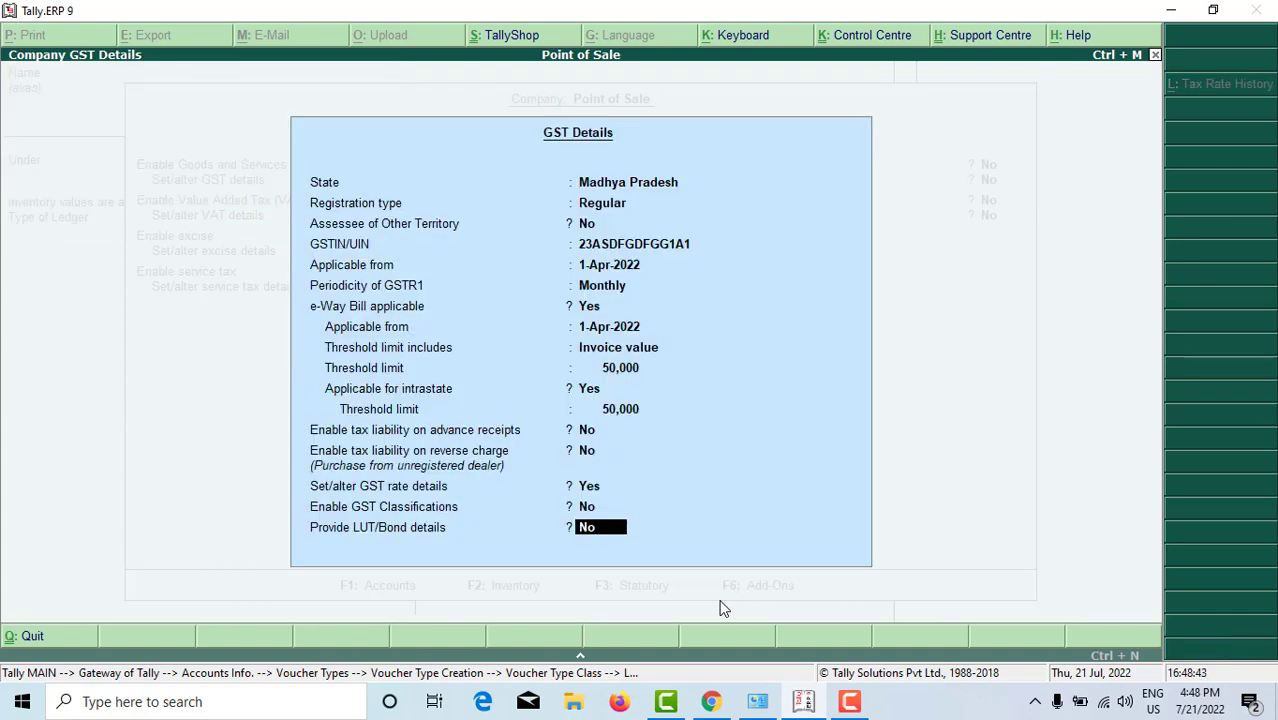
key(Return)
key(Return)
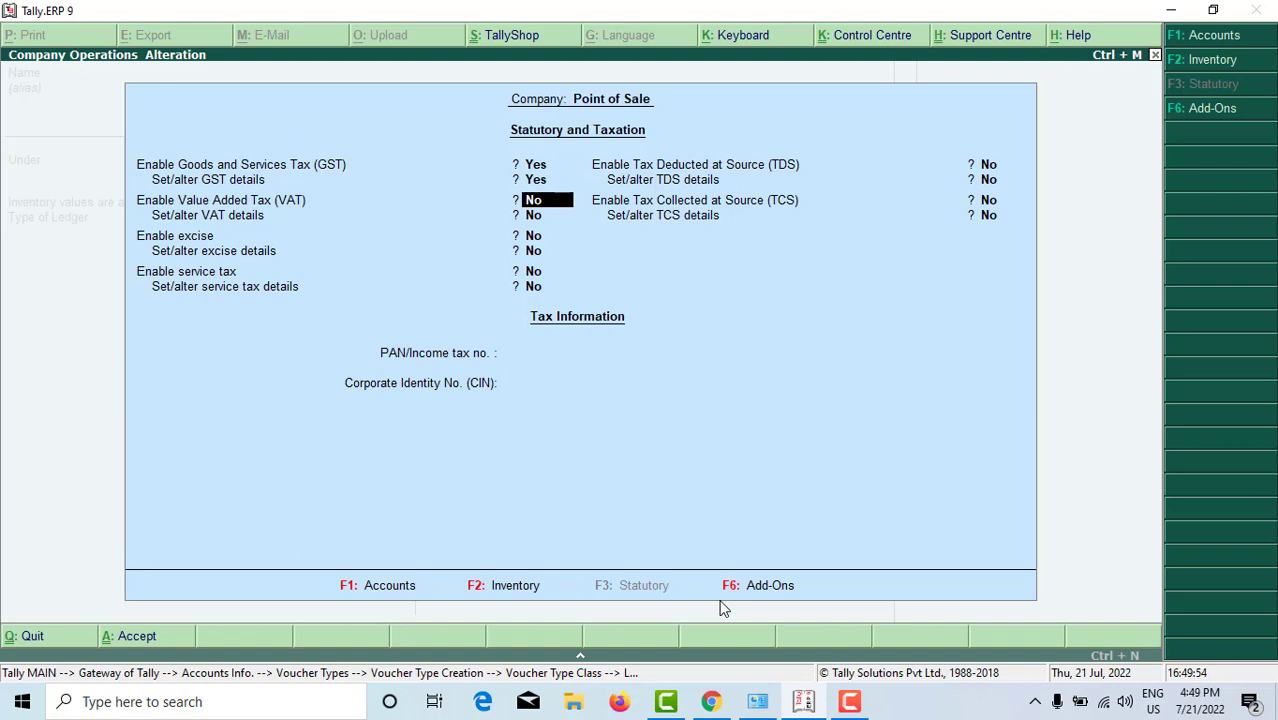
Step: Save the company GST settings and create a ledger Sgst under Duties & Taxes
key(Return)
key(Return)
key(Return)
key(Return)
key(Return)
key(Return)
key(Return)
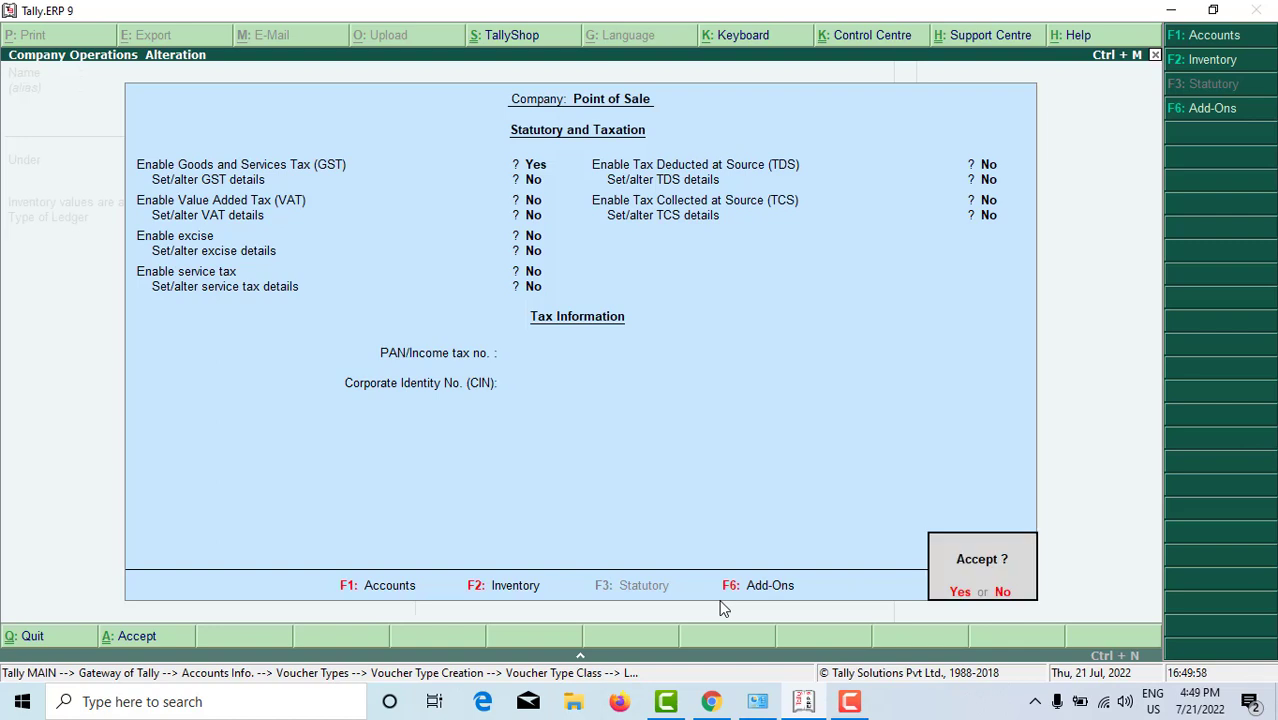
key(Return)
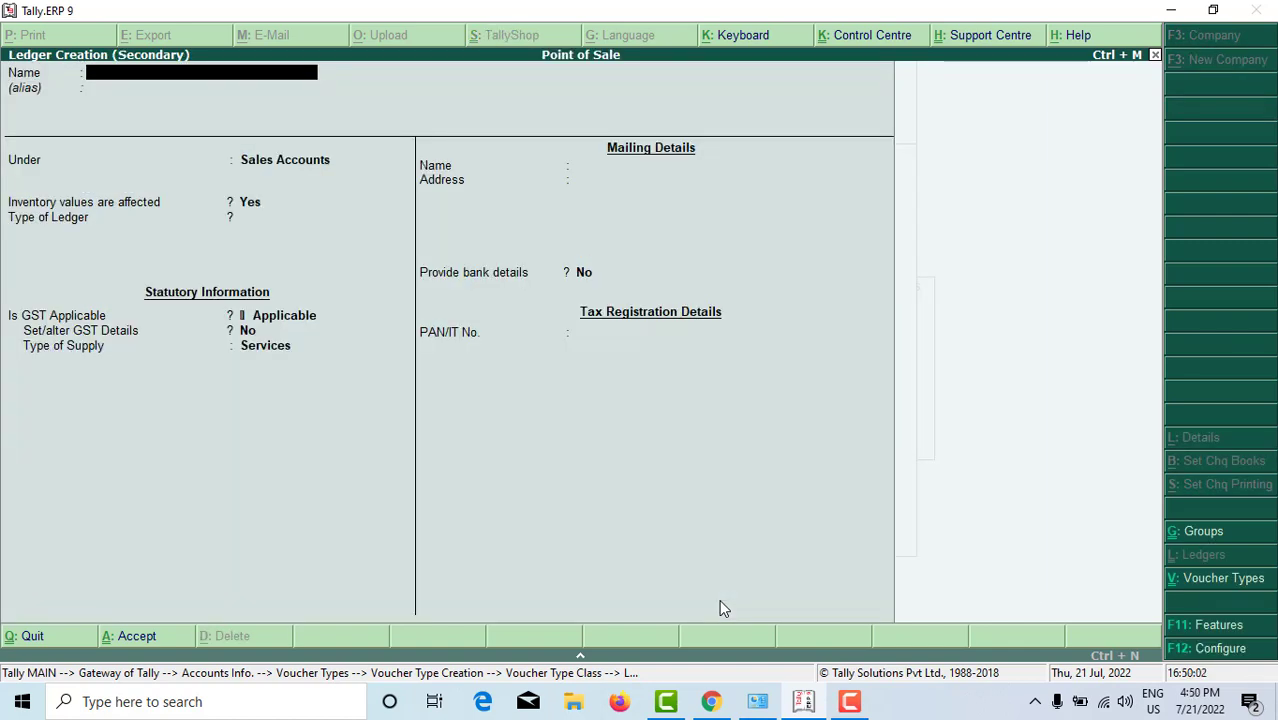
text(Sgst)
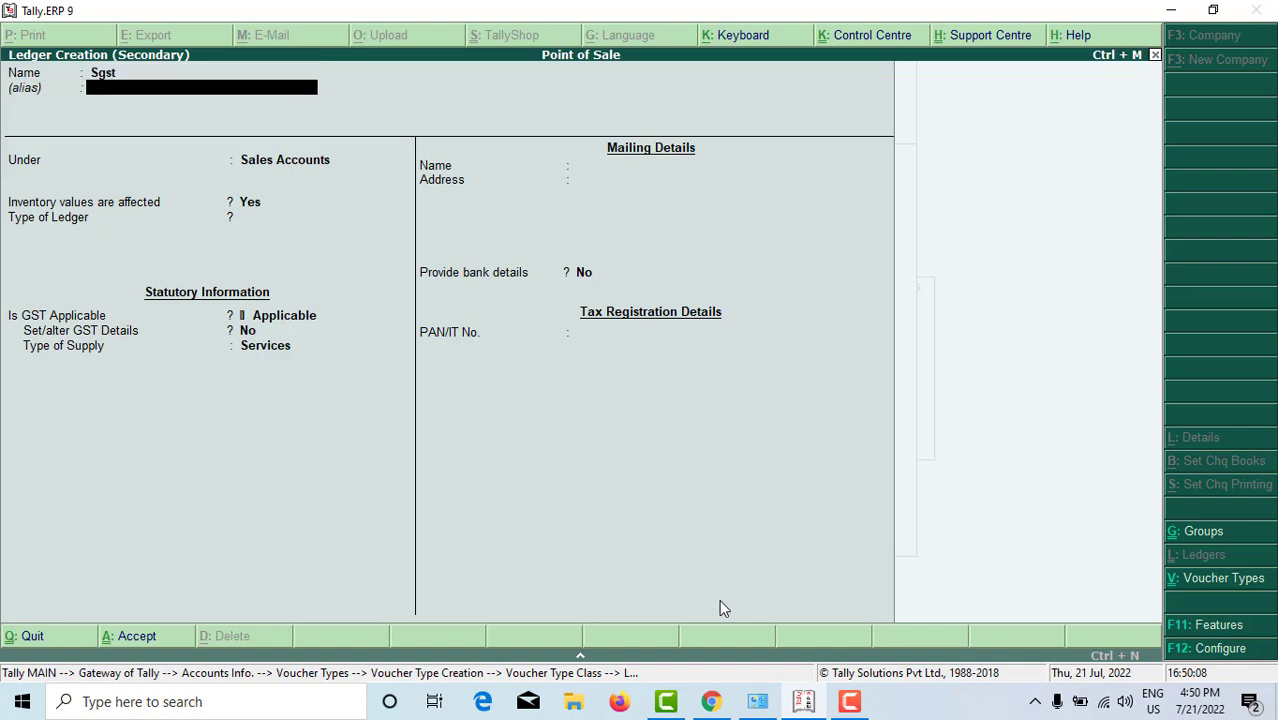
key(Return)
text(Duti)
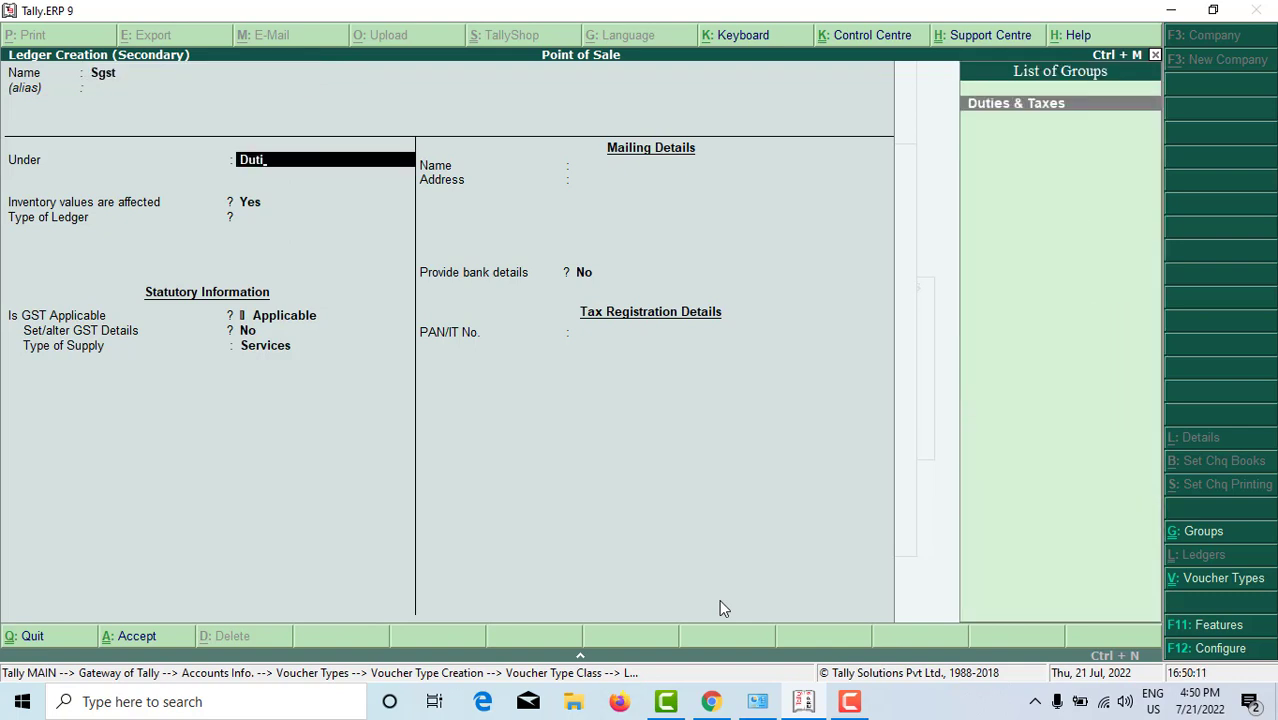
key(Return)
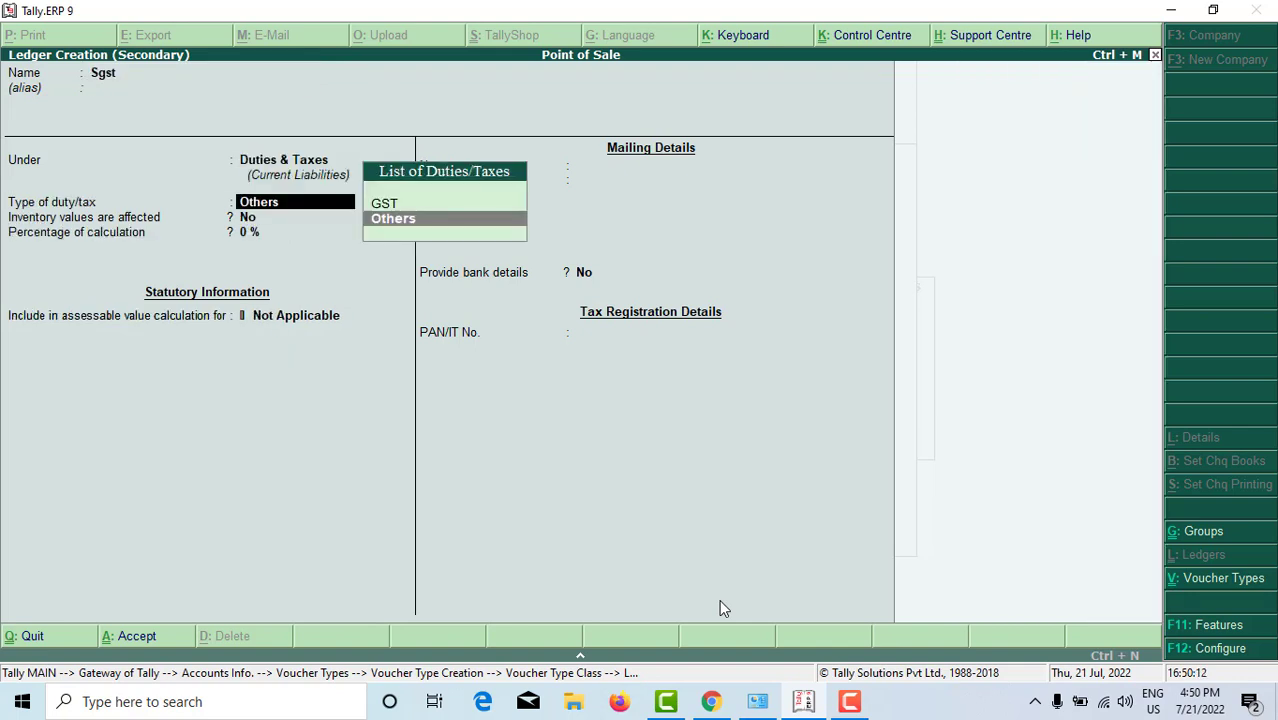
Step: Make Sgst a GST State Tax ledger at 9% with Not Applicable rounding, and save it
key(Up)
key(Return)
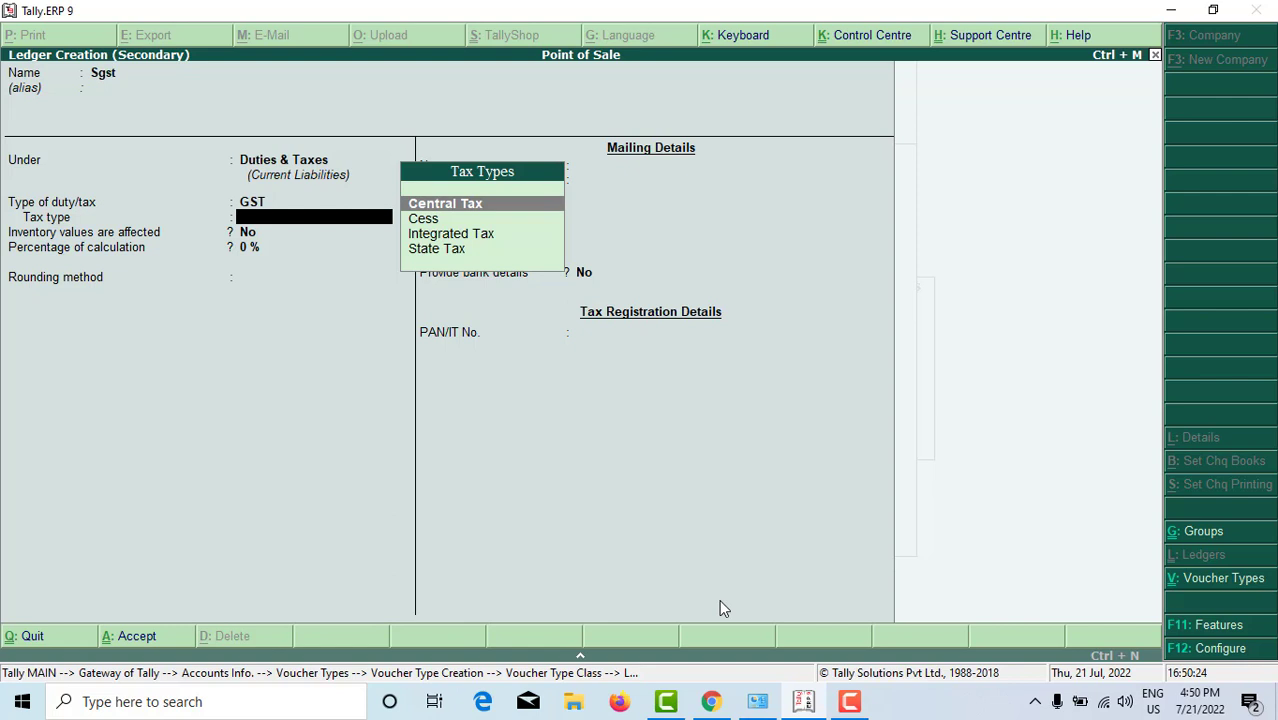
key(Down)
key(Down)
key(Down)
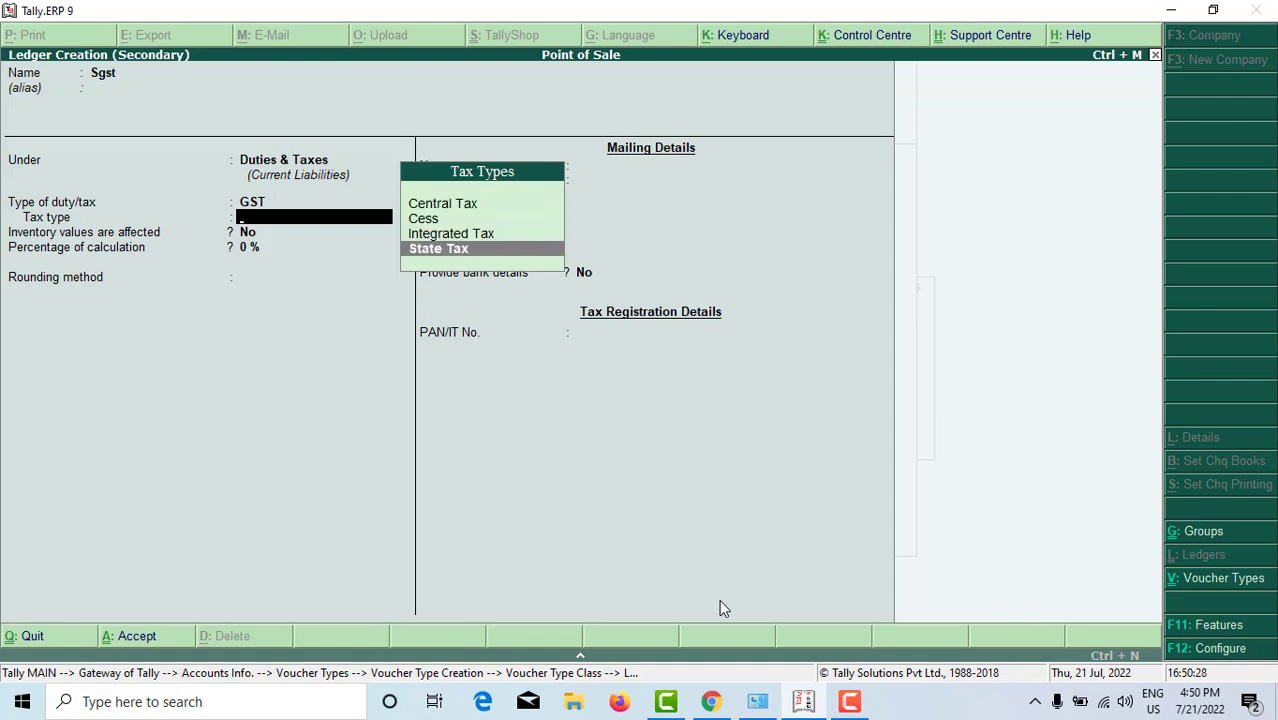
key(Return)
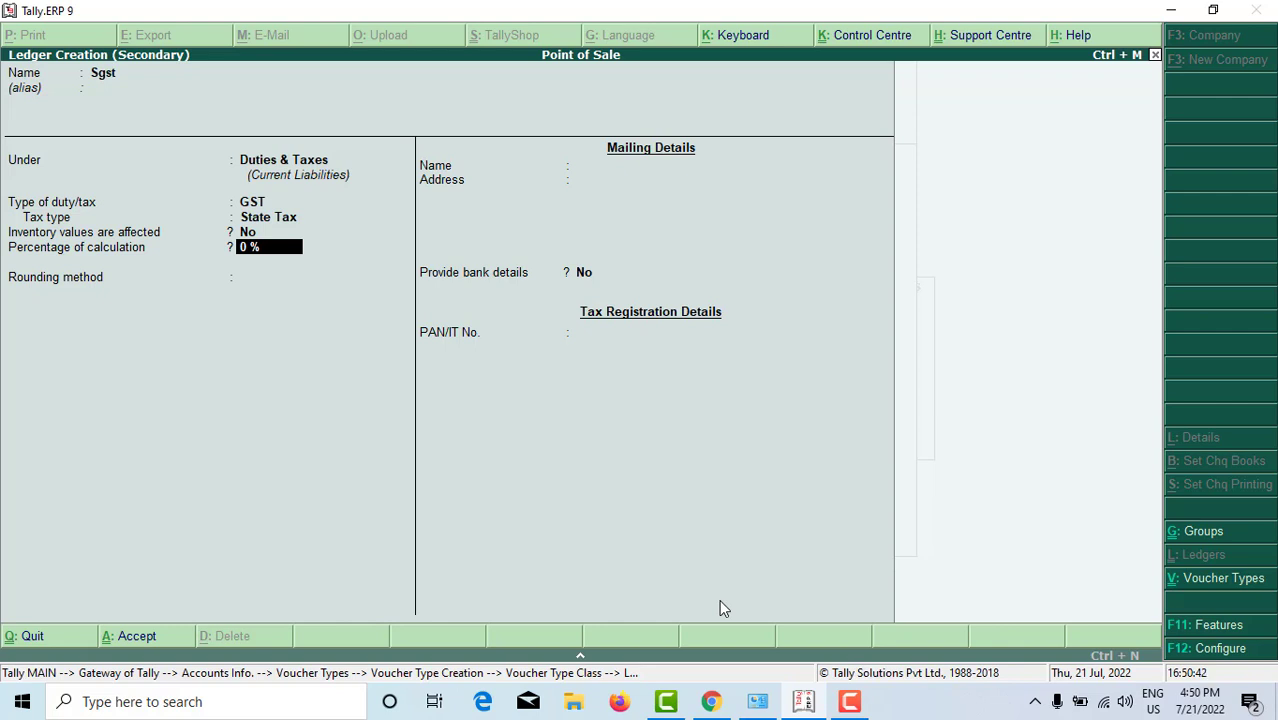
text(9)
key(Return)
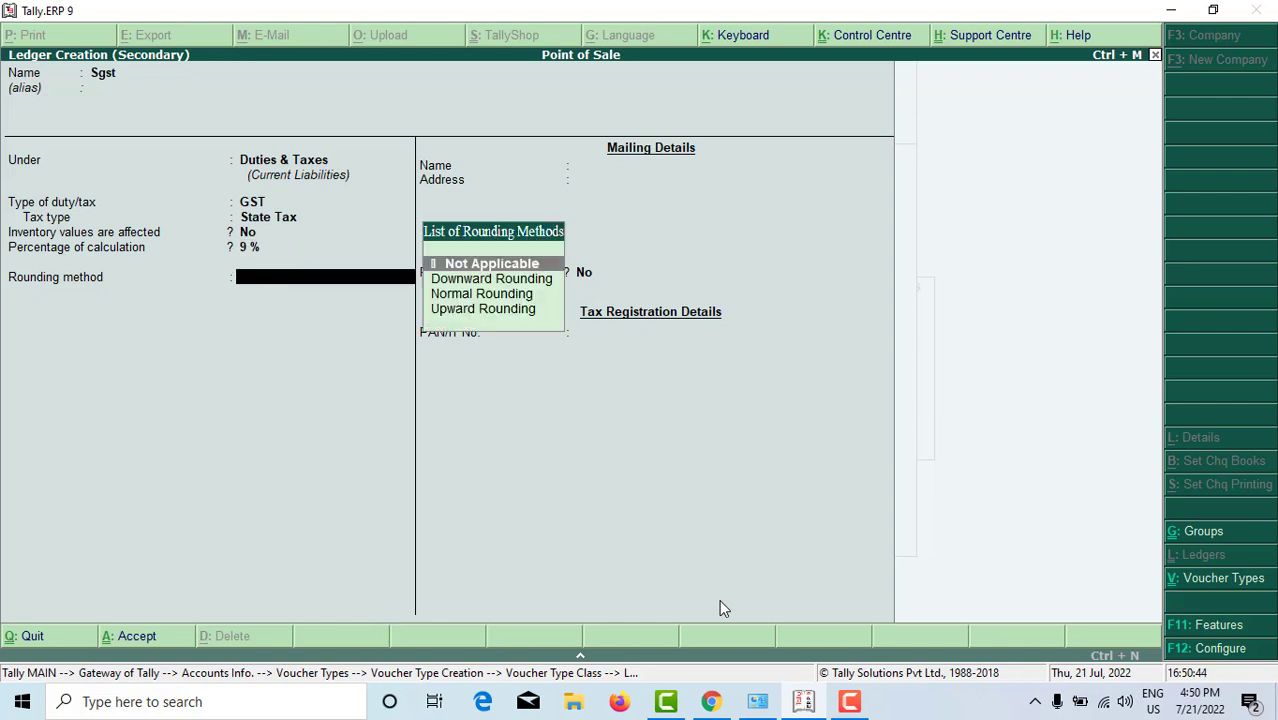
key(Down)
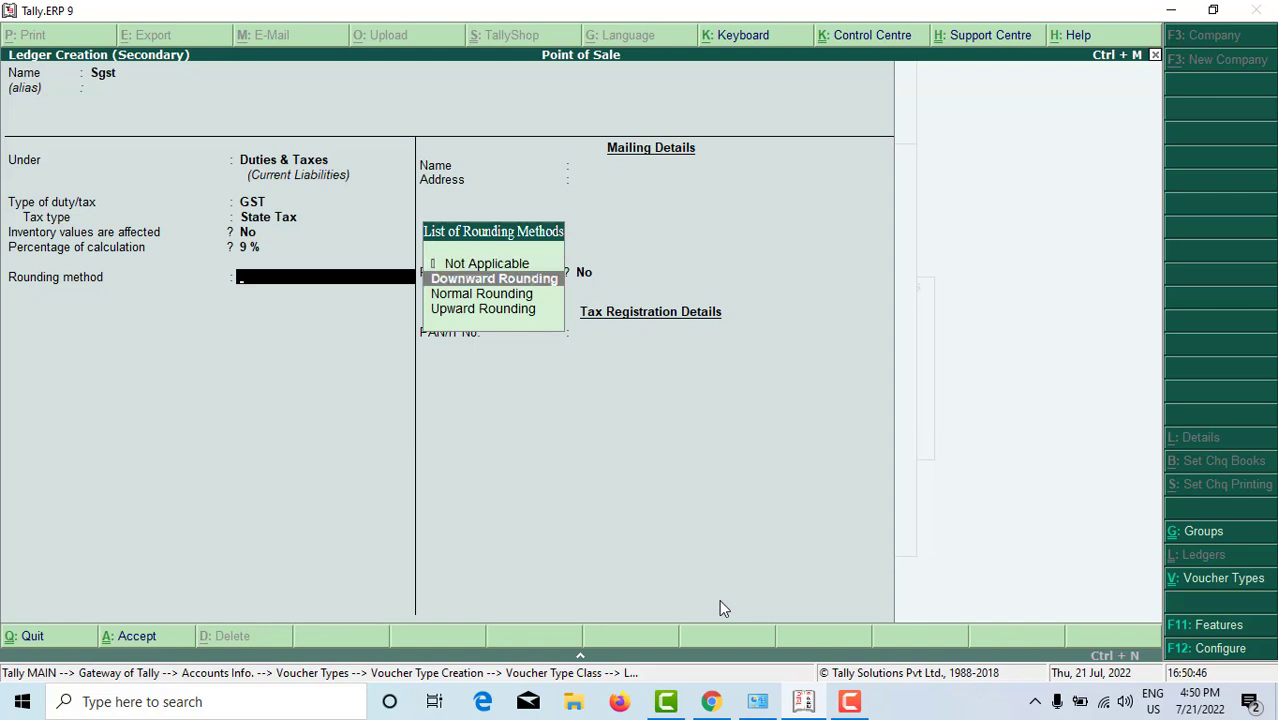
key(Up)
key(Return)
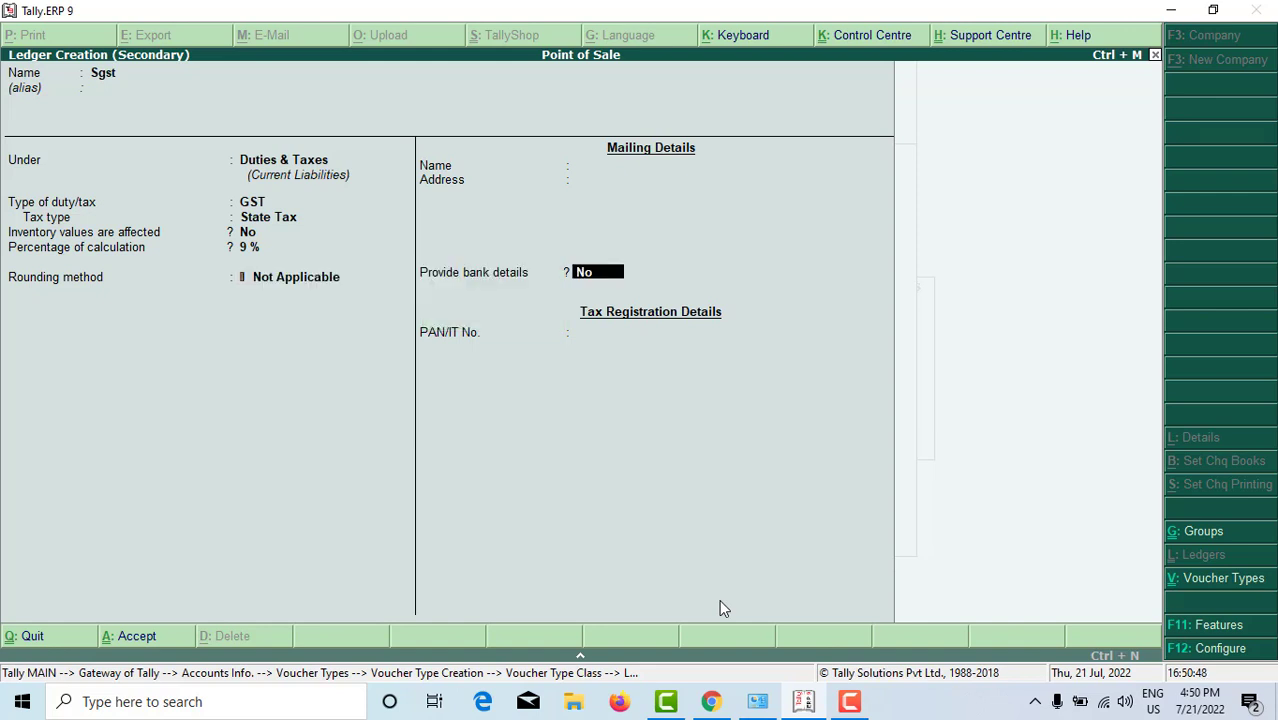
key(Return)
key(Return)
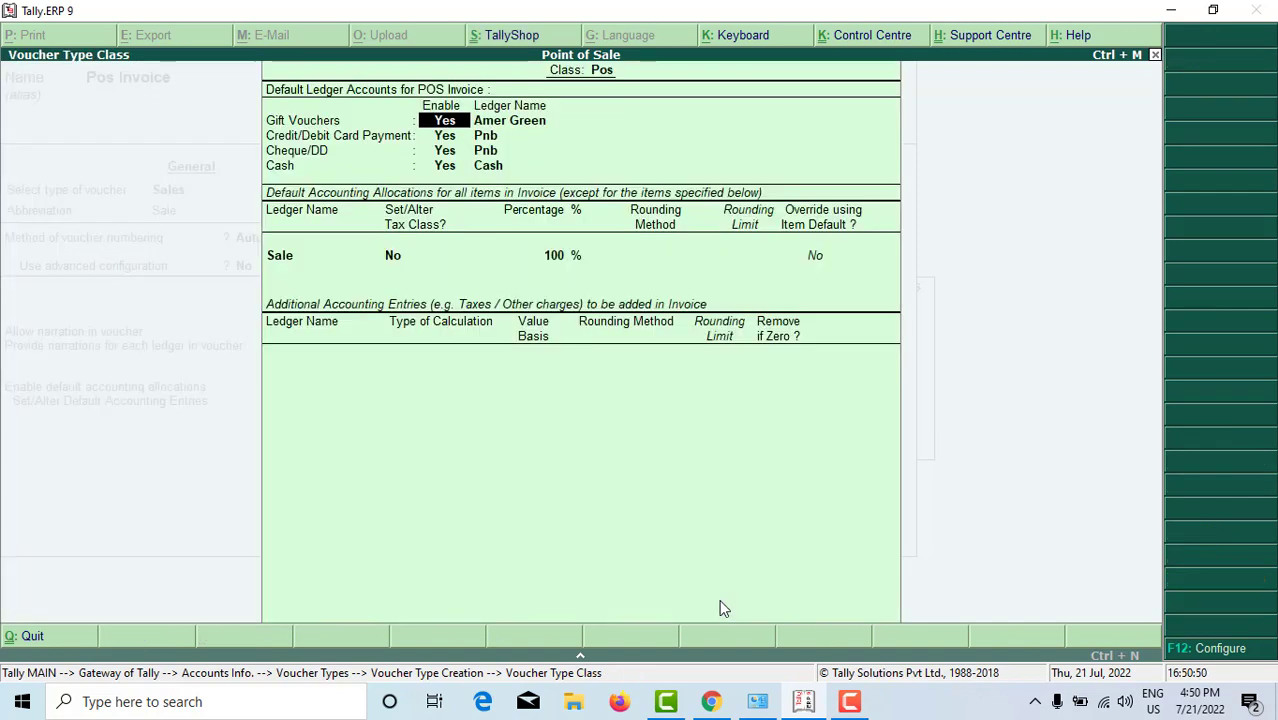
Step: Add Sgst from the ledger list as an additional accounting entry in the Pos class
key(Return)
key(Return)
key(Return)
key(Return)
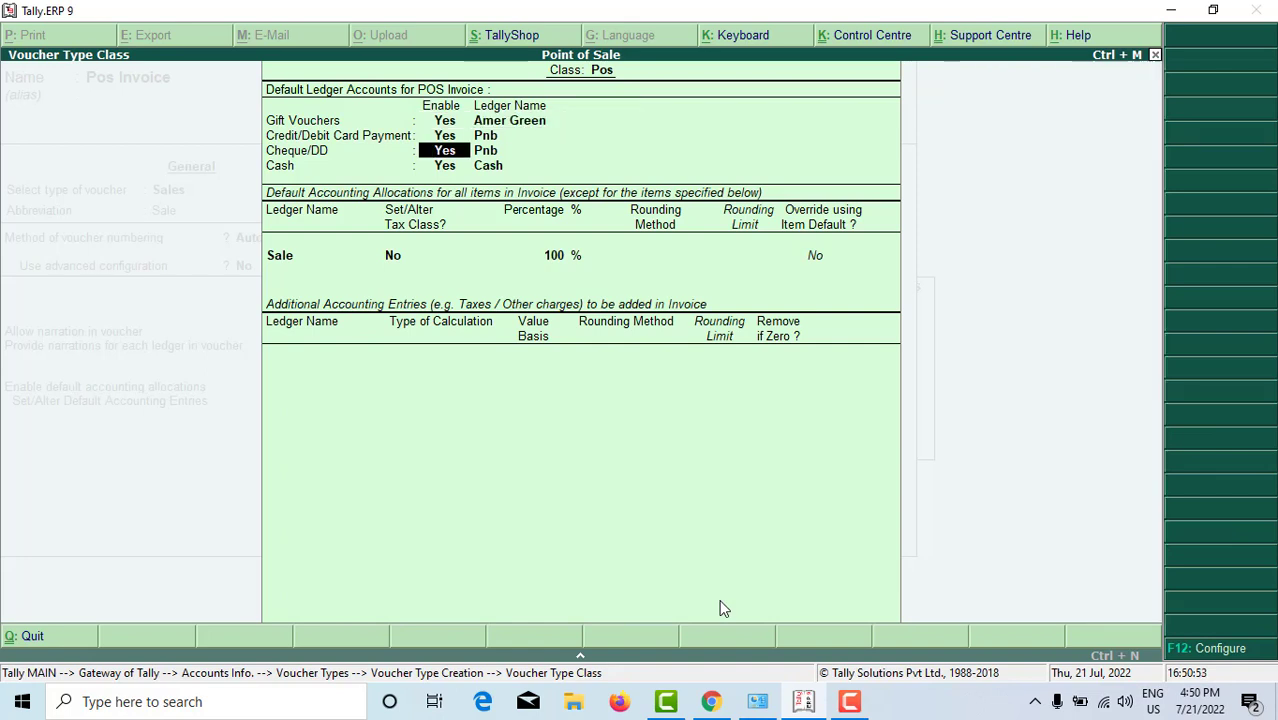
key(Return)
key(Return)
key(Return)
key(Return)
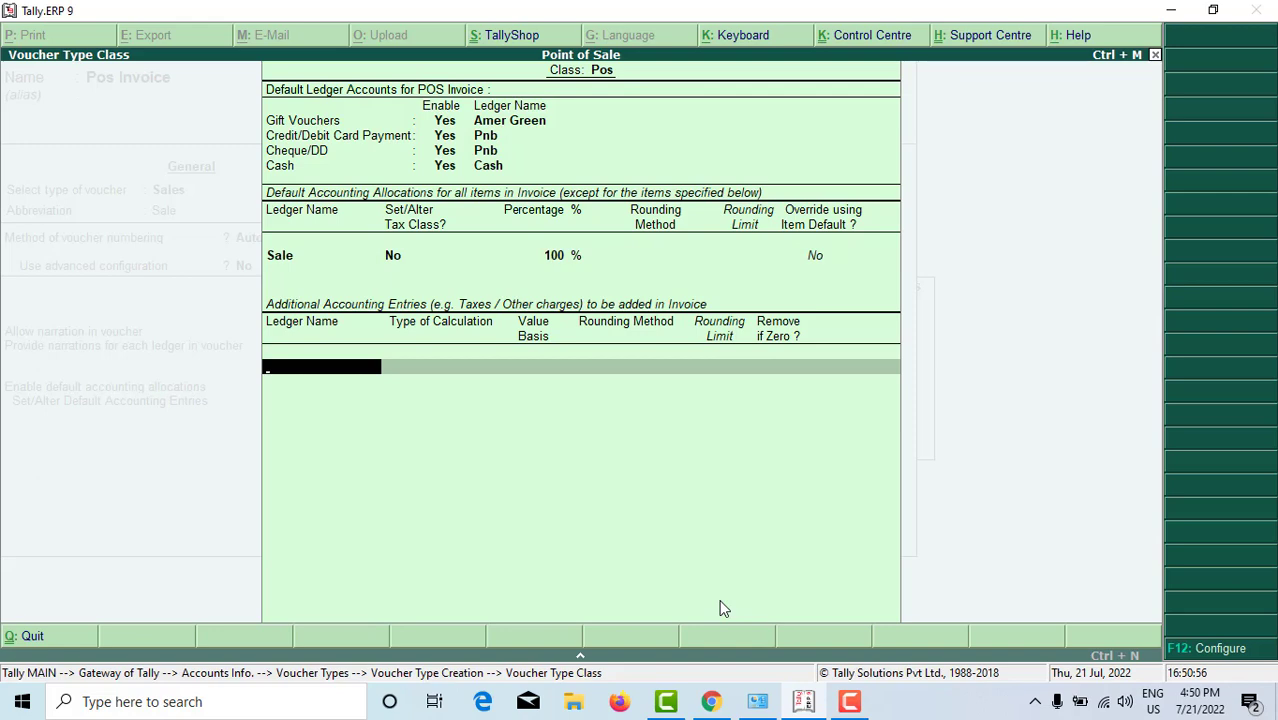
text(S)
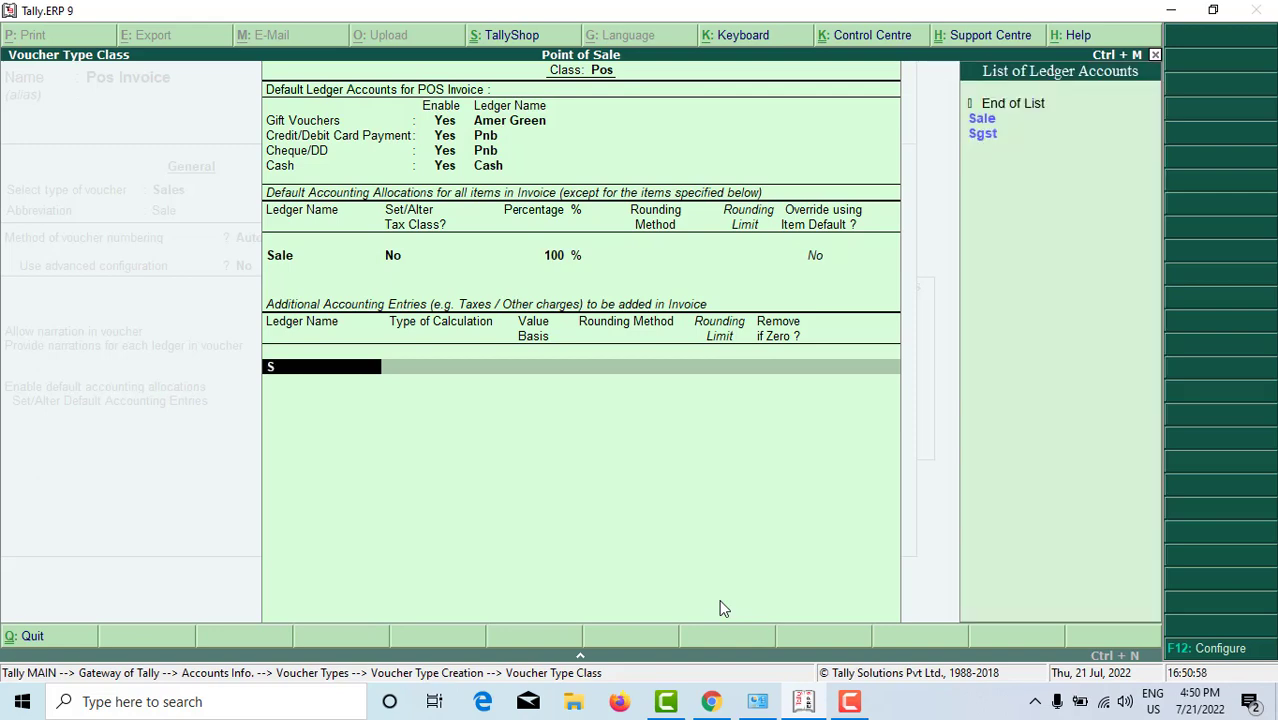
key(Down)
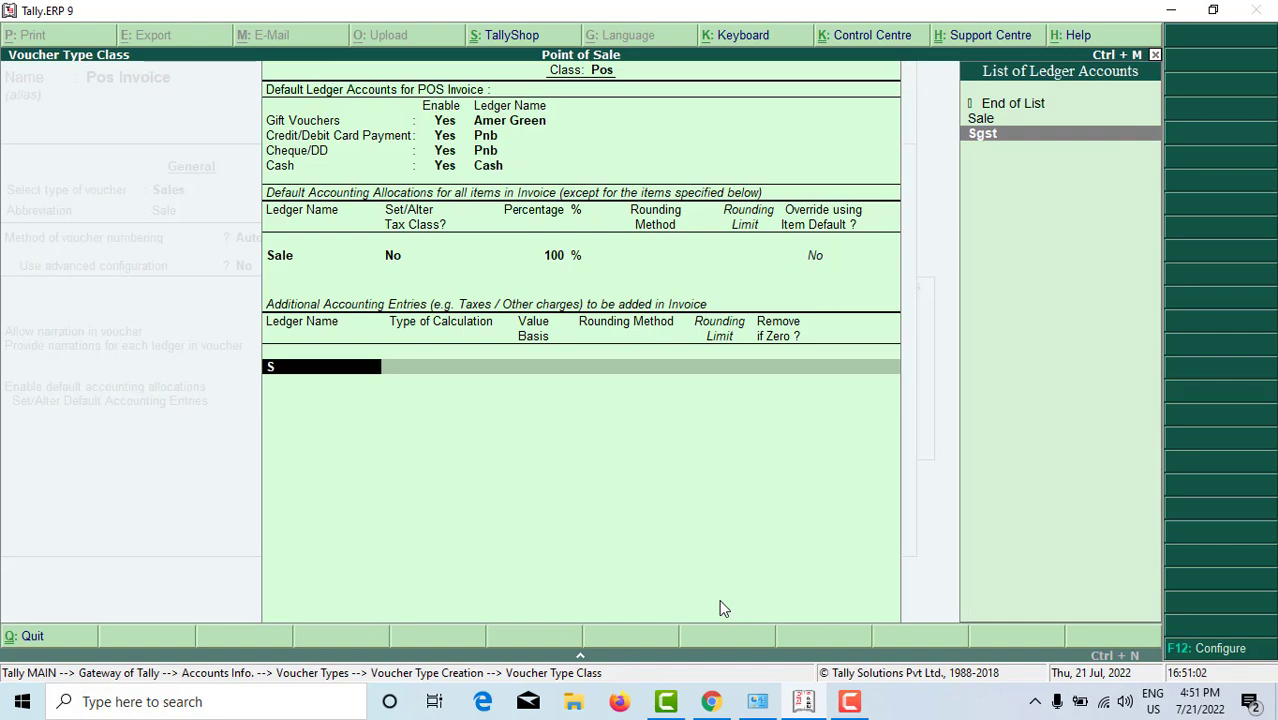
key(Return)
key(Return)
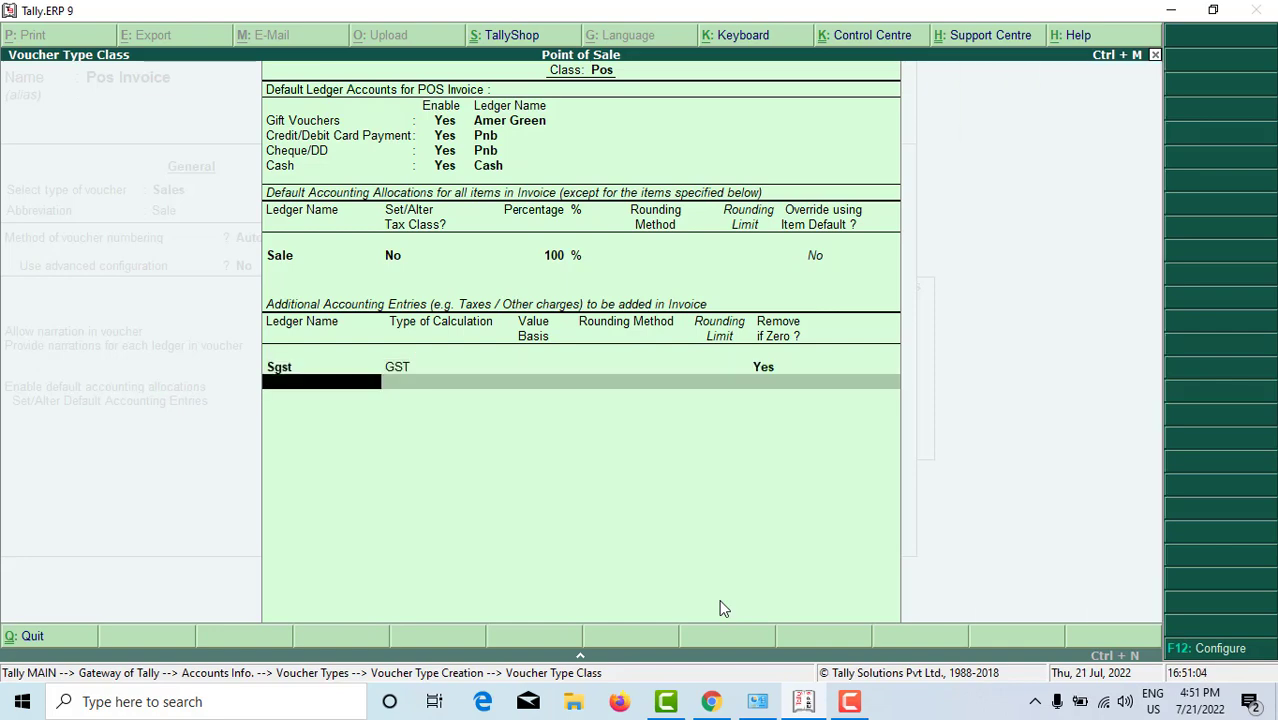
key(alt+c)
Step: Create ledger Cgst under Duties & Taxes as a GST Central Tax ledger
text(Cgst)
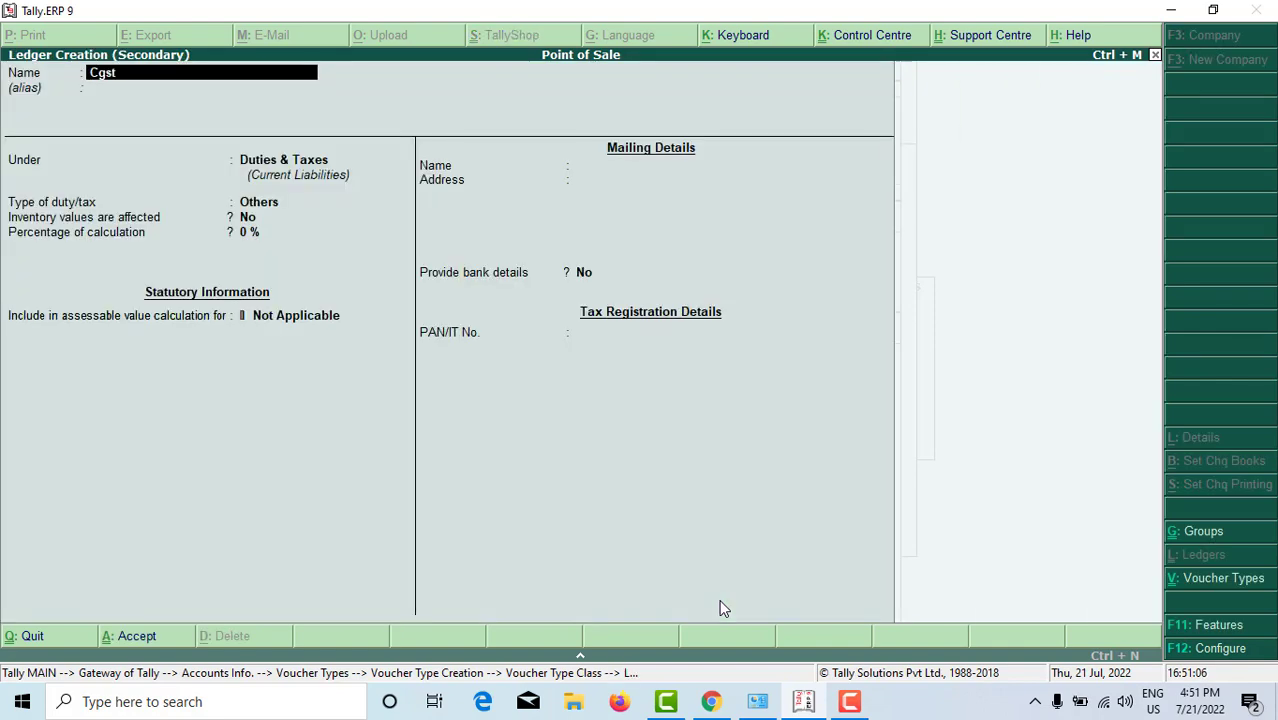
key(Return)
key(Return)
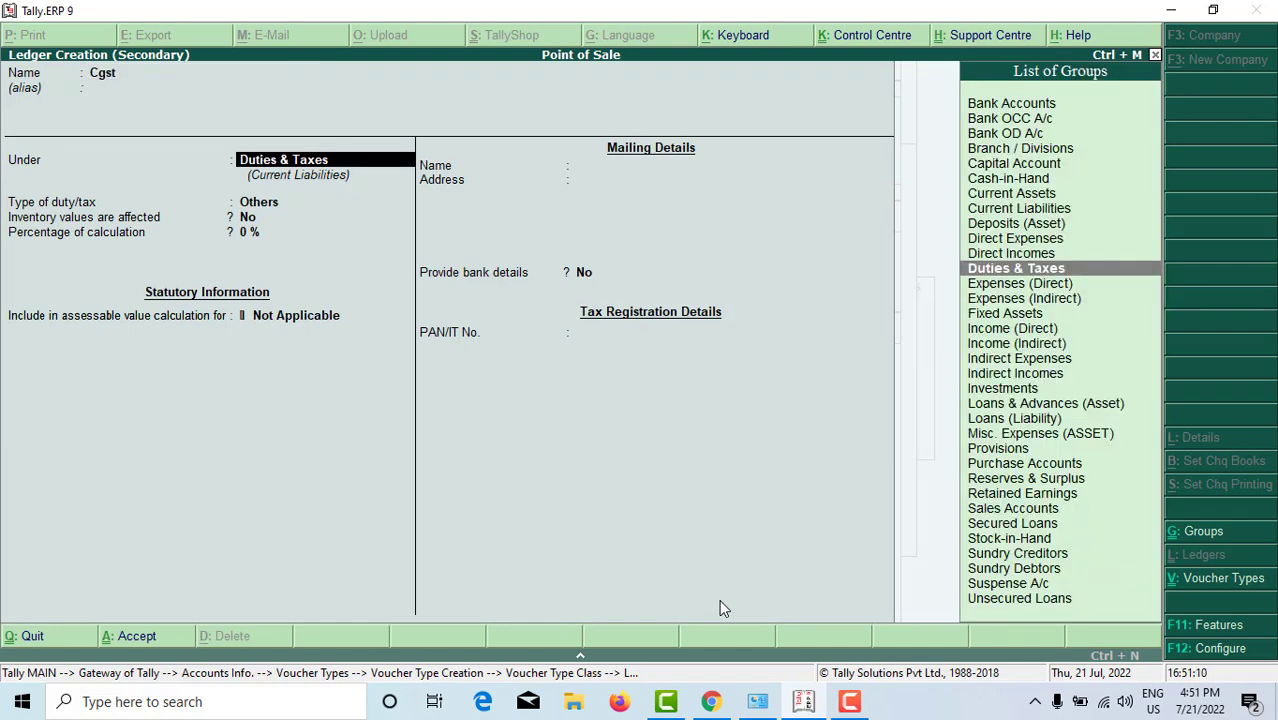
key(Return)
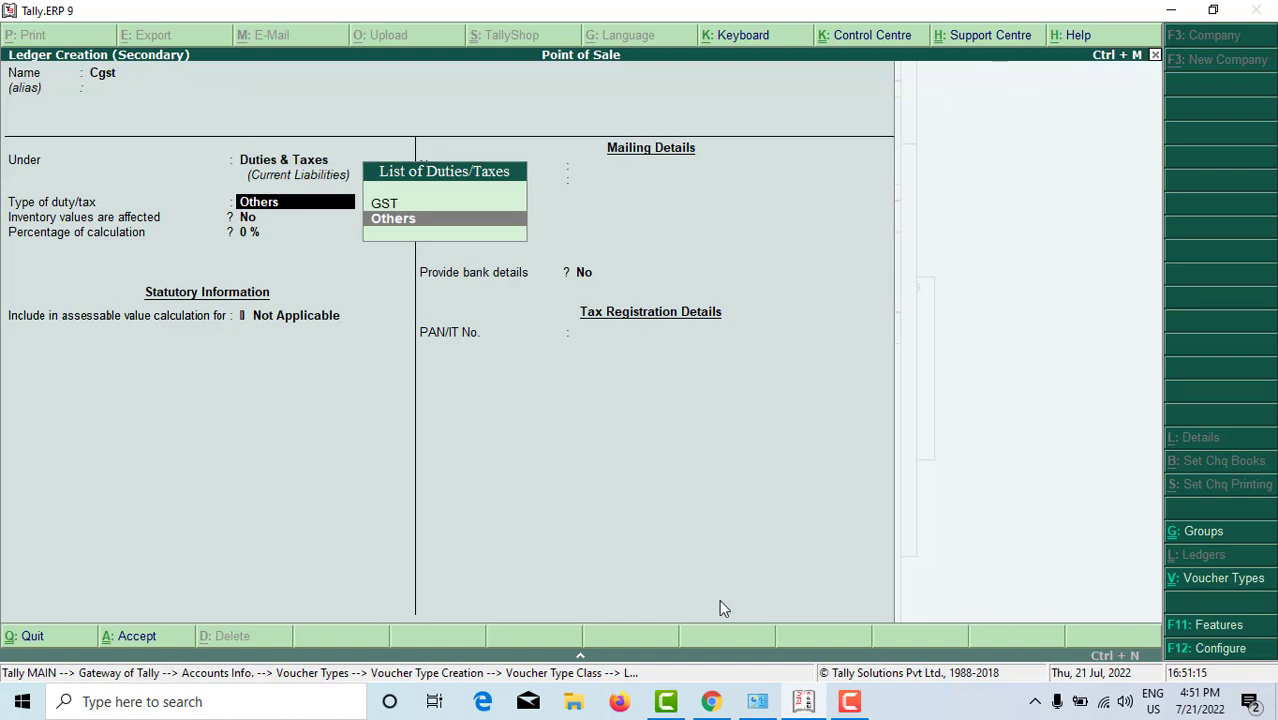
key(Up)
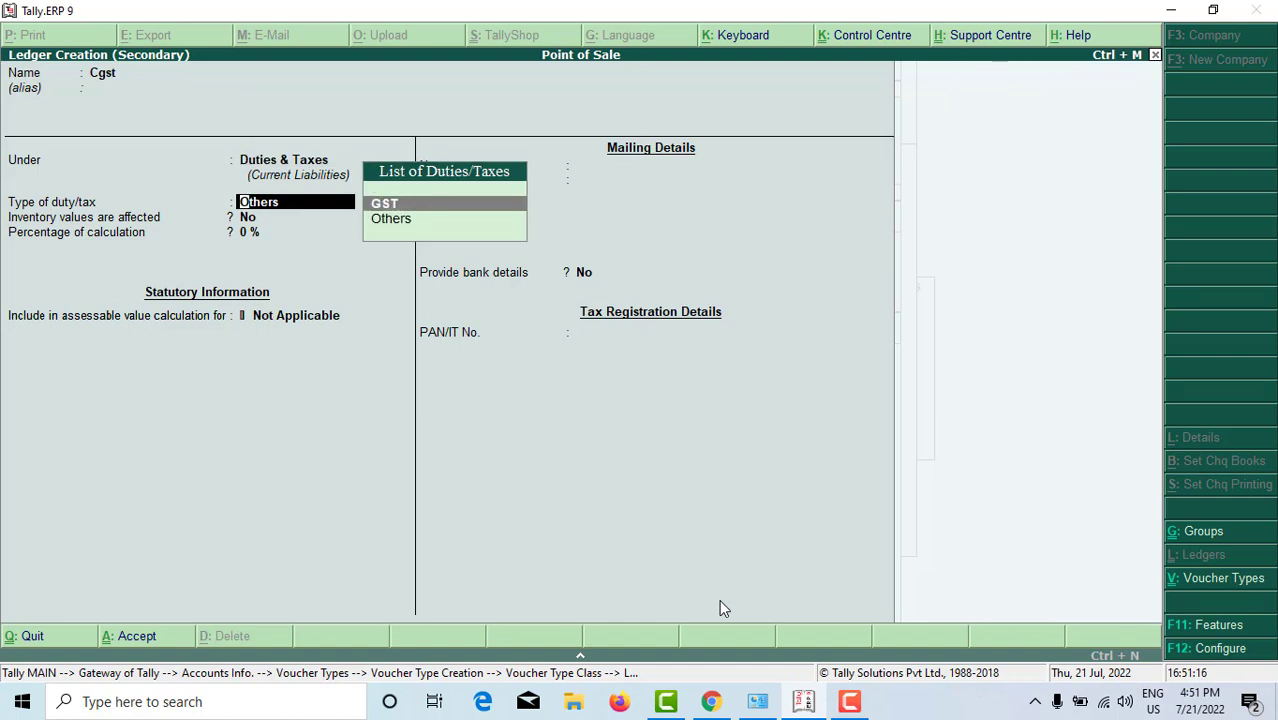
key(Return)
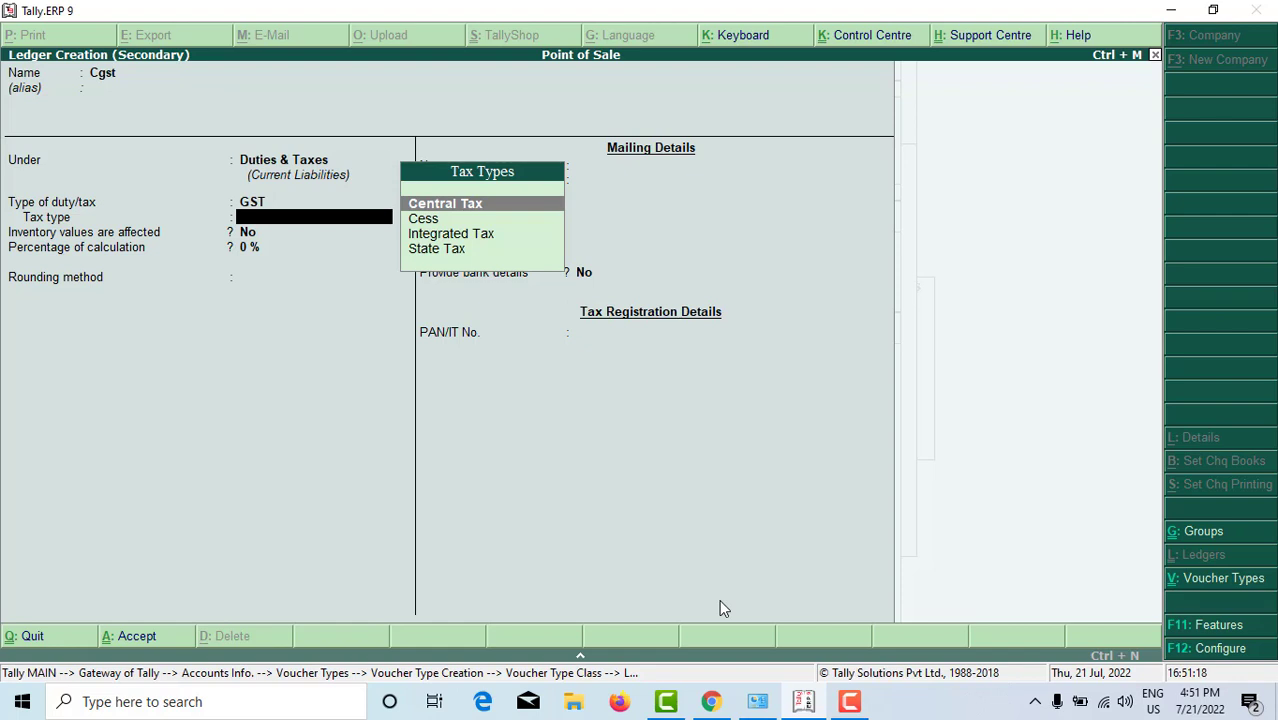
key(Return)
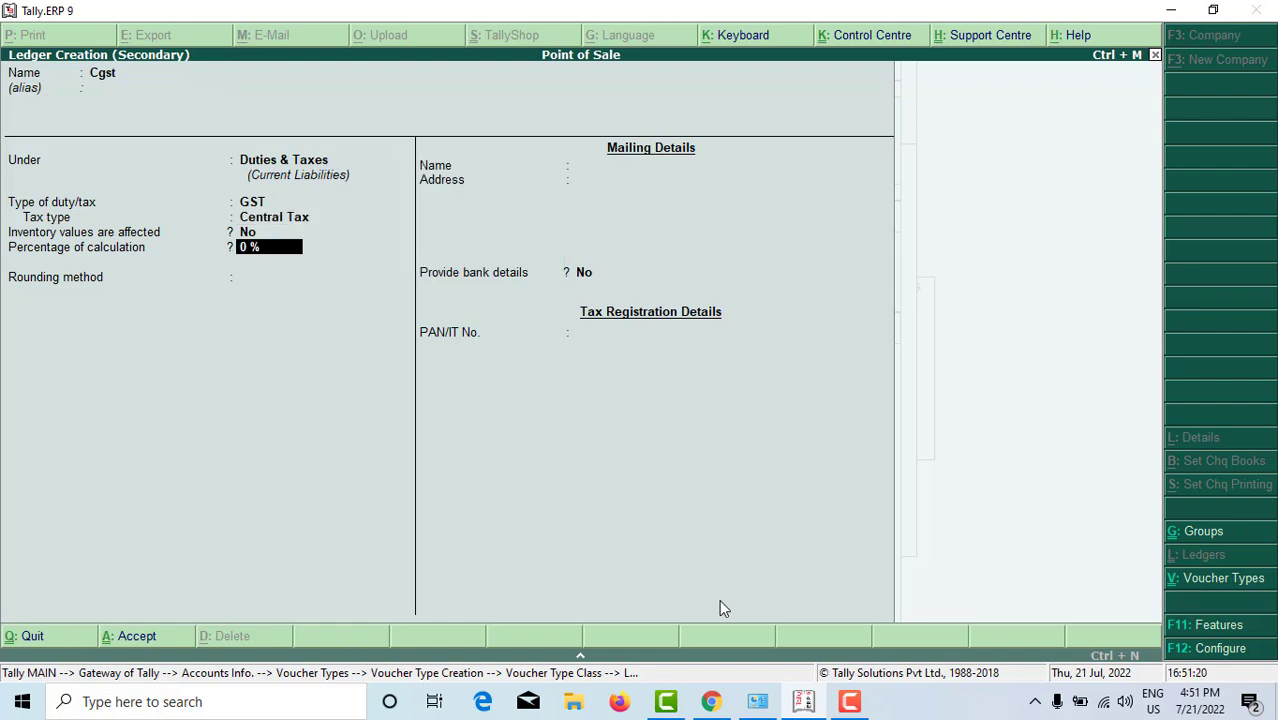
Step: Give Cgst 9% with Not Applicable rounding, save it, and set it removed if zero
text(9)
key(BackSpace)
text(9)
key(Return)
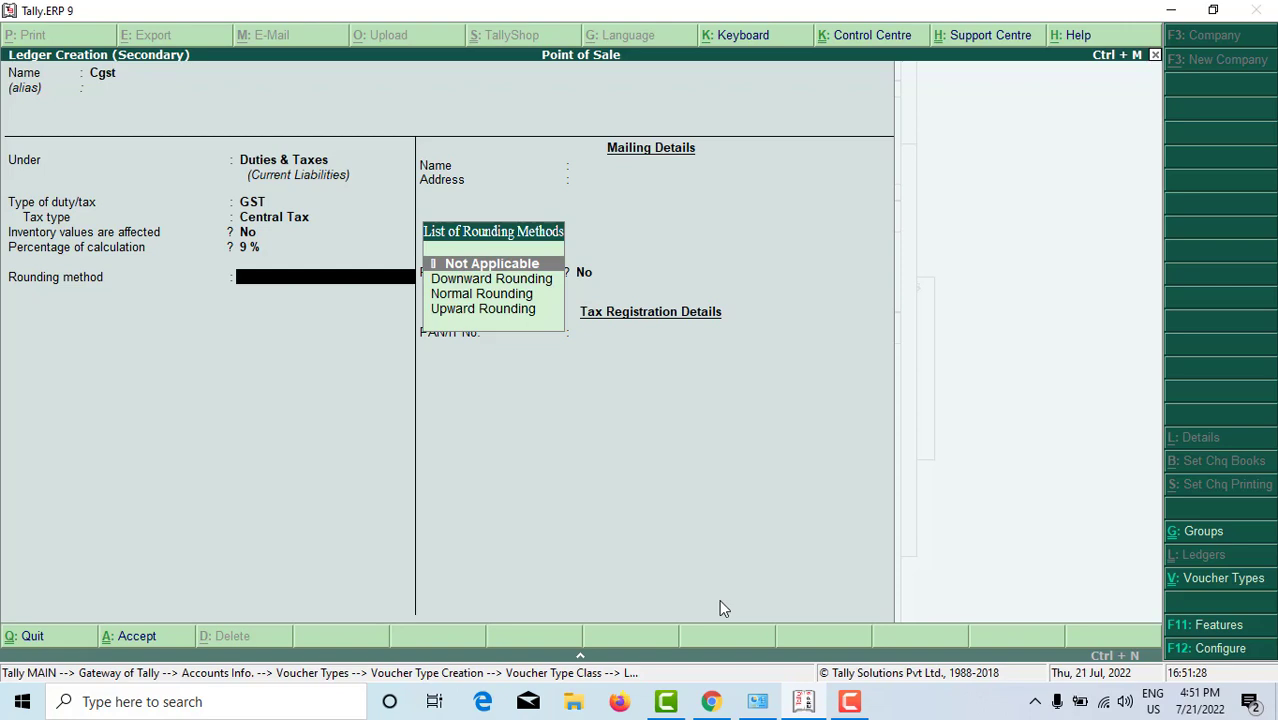
key(Return)
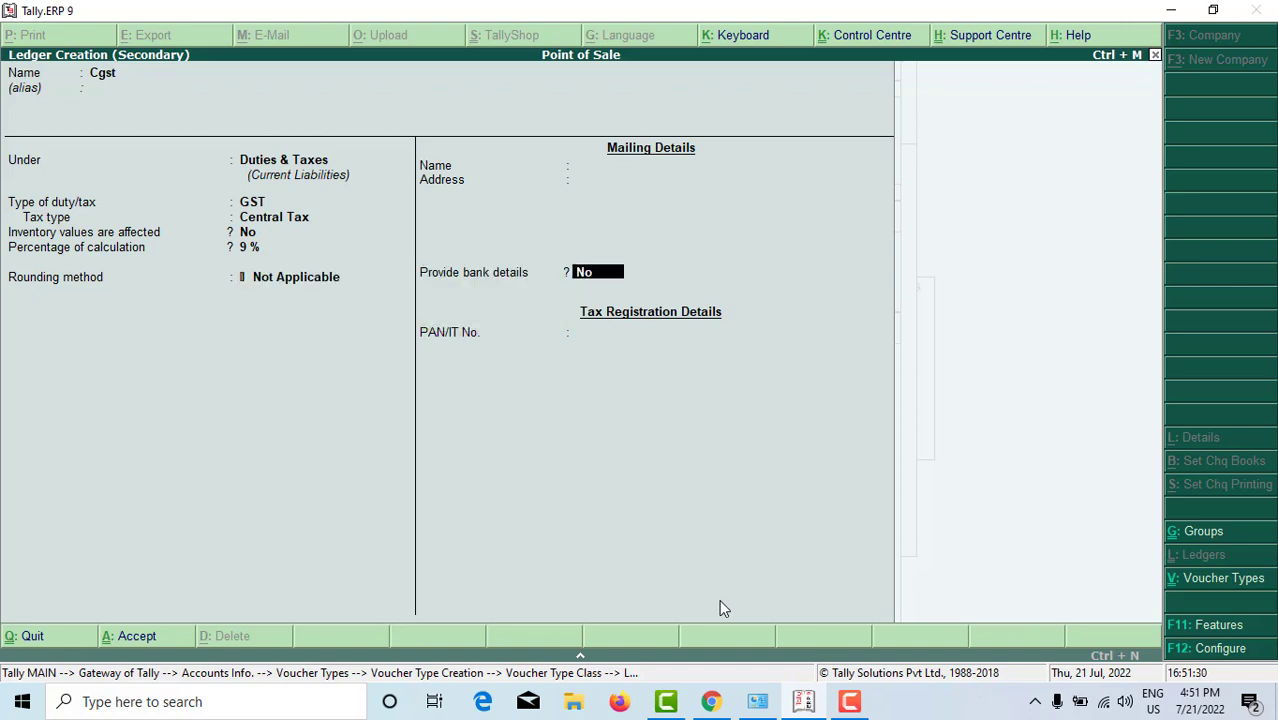
key(ctrl+a)
key(Return)
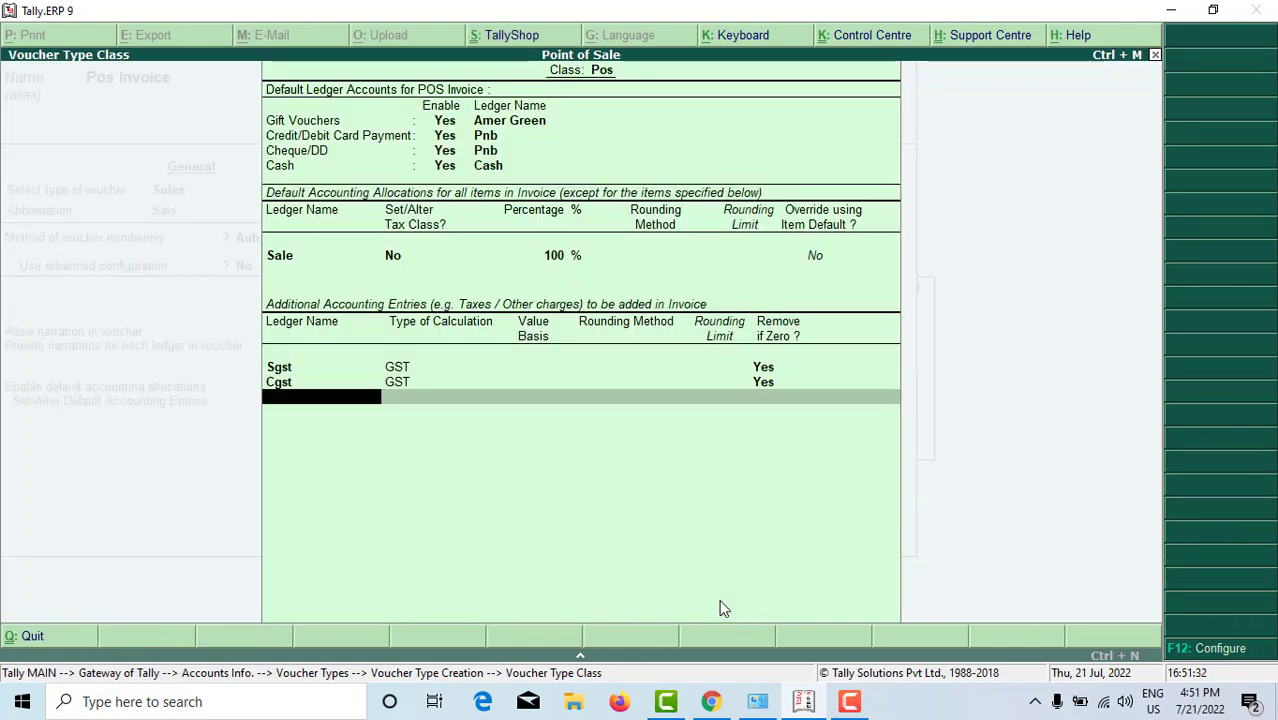
Step: Save the Pos Invoice voucher type and return to the Gateway of Tally
key(ctrl+a)
key(Return)
key(Return)
key(Return)
key(Return)
key(Return)
key(Return)
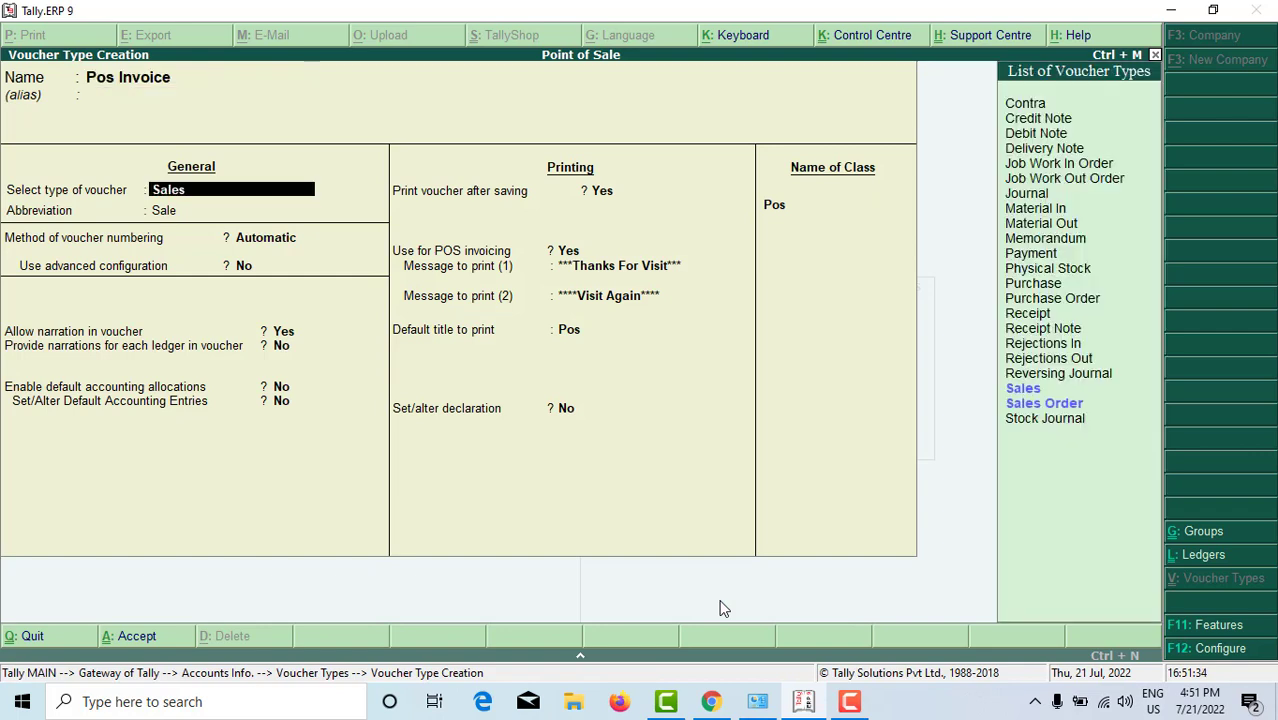
key(Return)
key(Return)
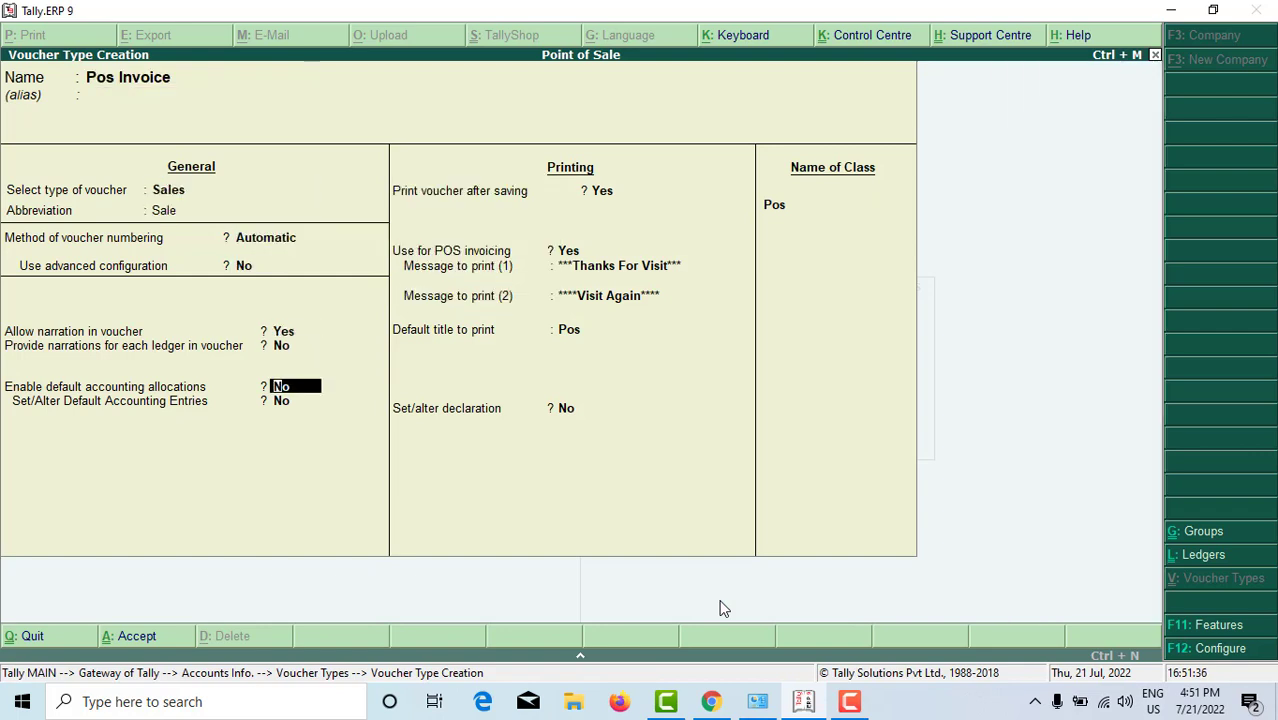
key(ctrl+a)
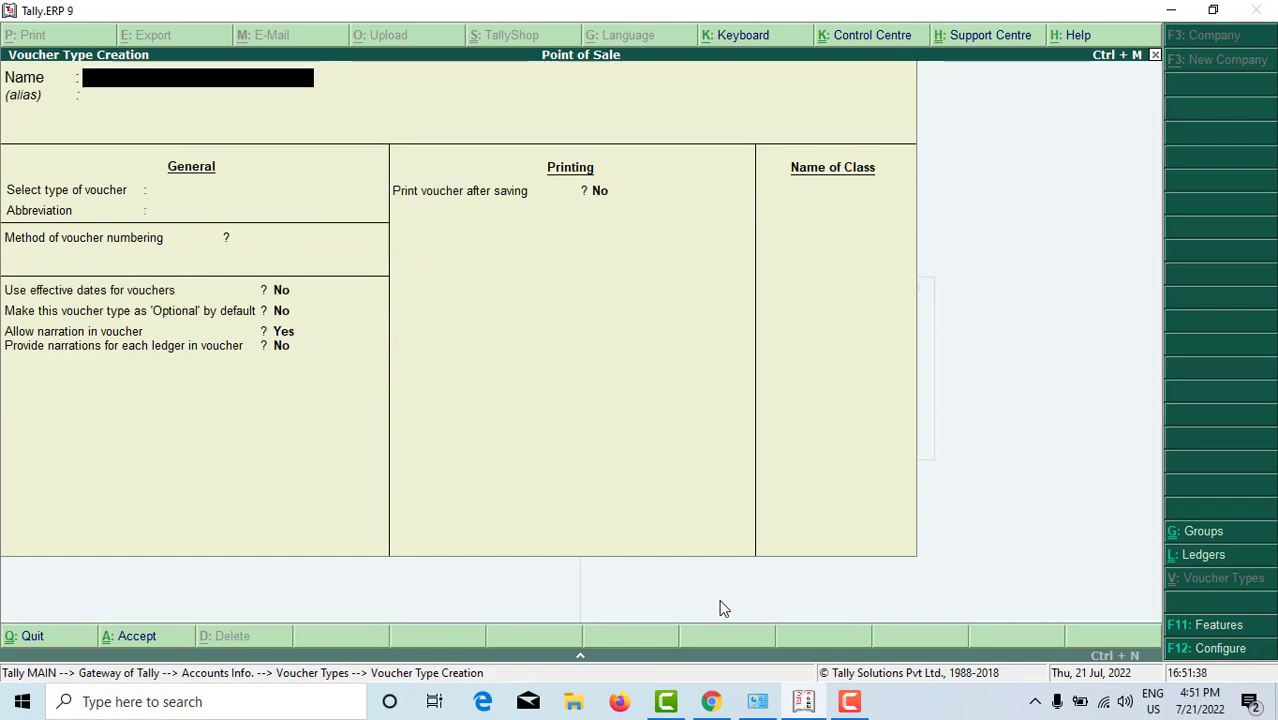
key(Escape)
key(y)
key(Escape)
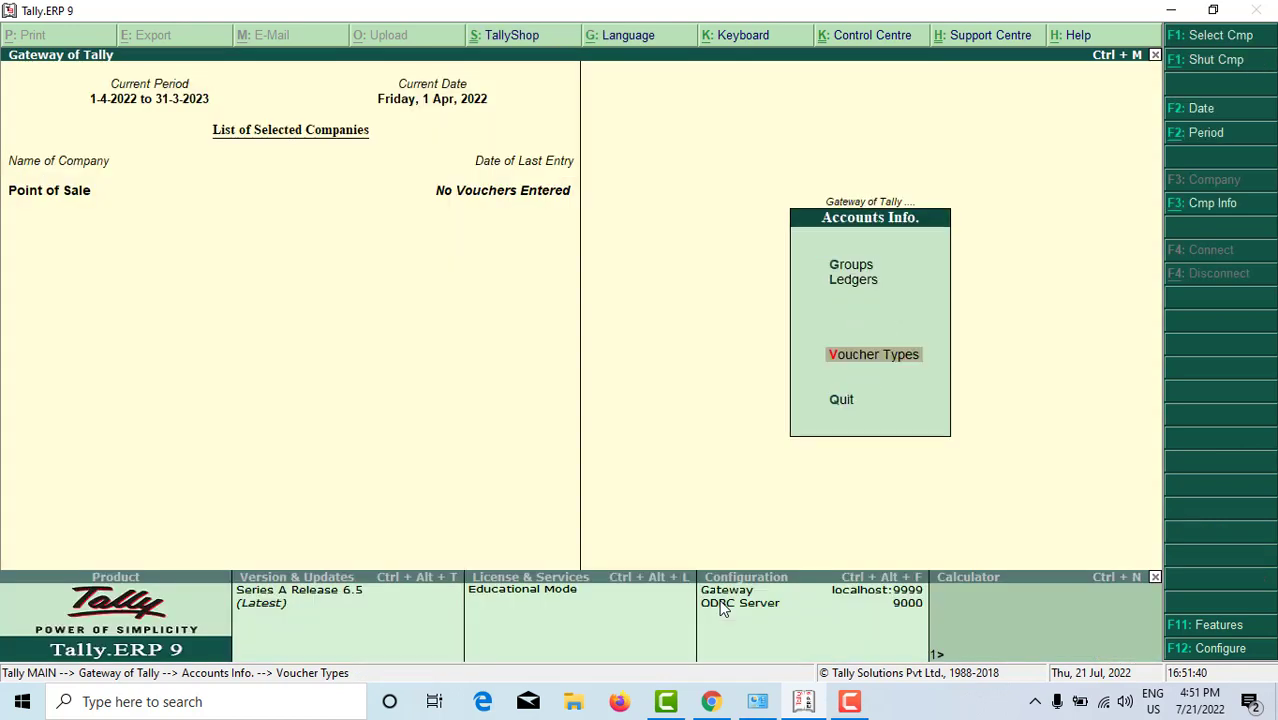
key(Escape)
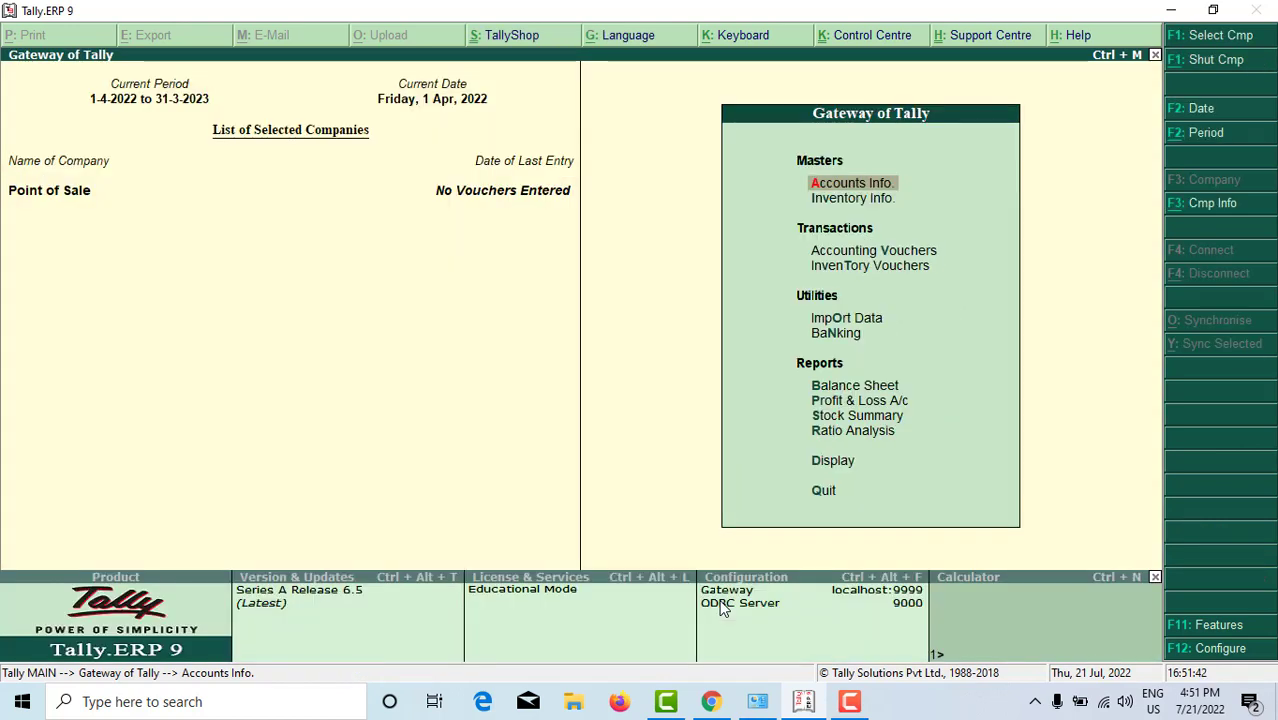
Step: Open Accounting Vouchers and switch between Sales and Payment voucher types
key(Down)
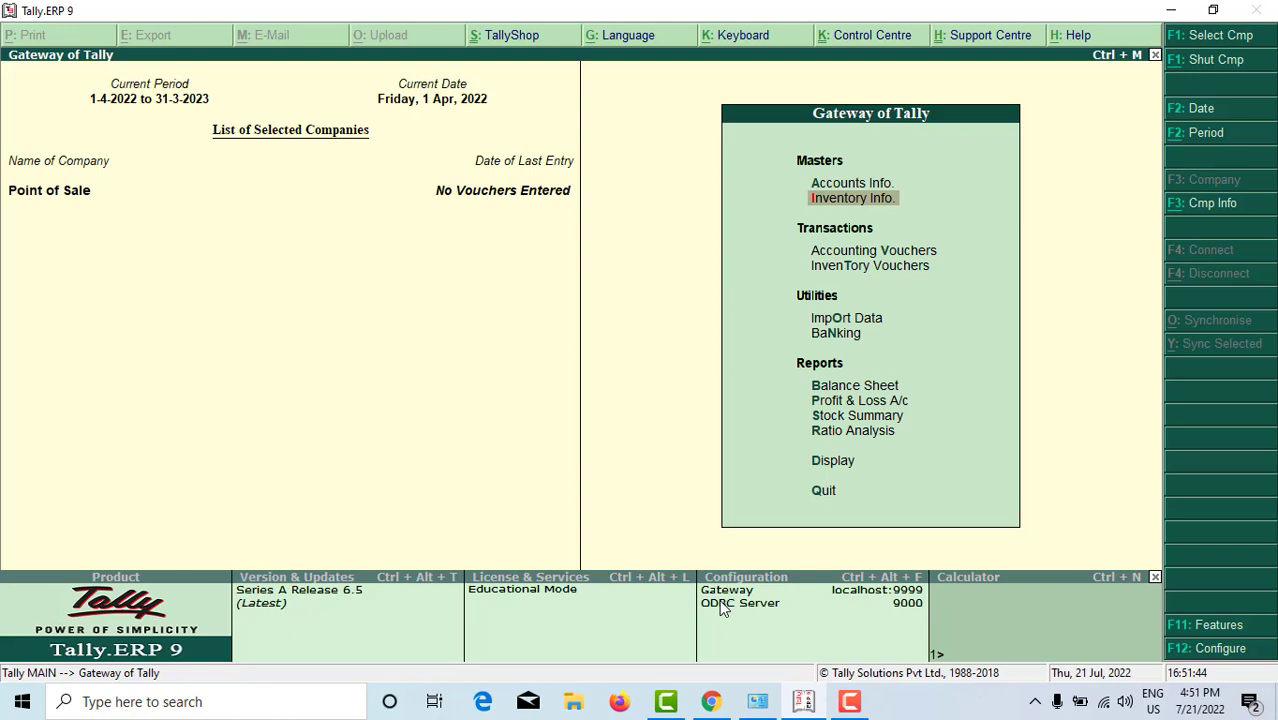
key(Down)
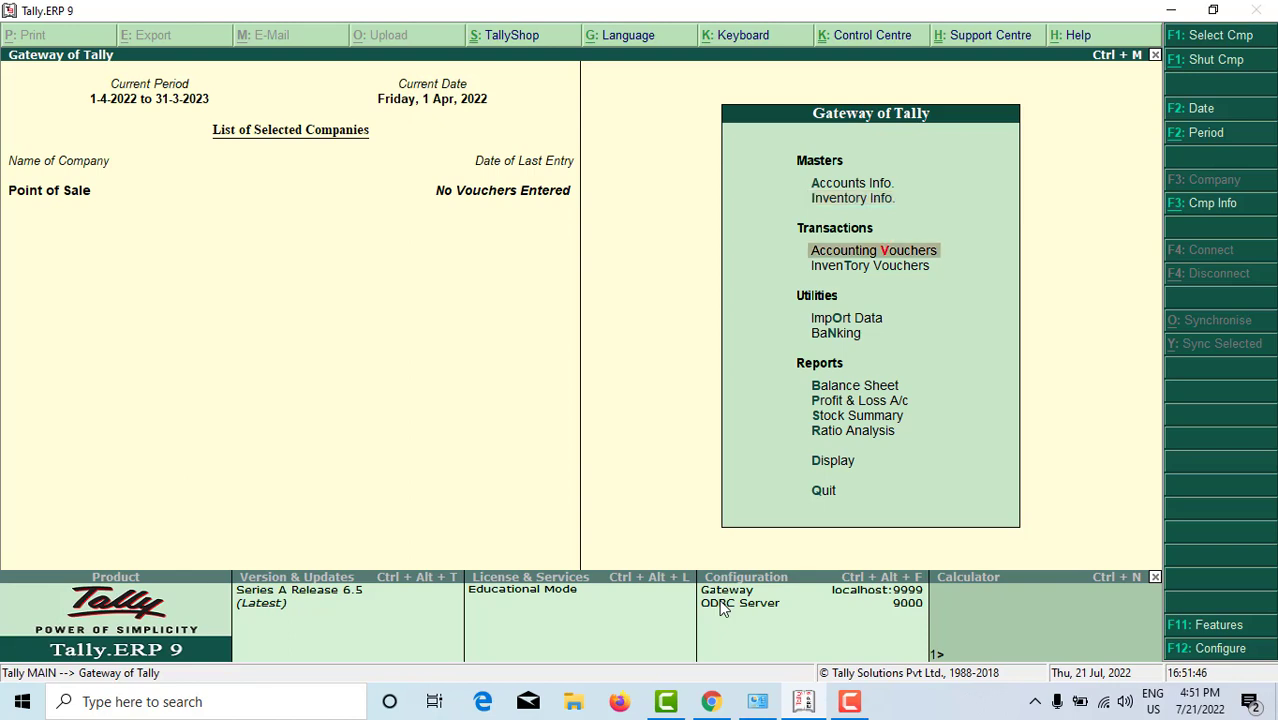
key(Return)
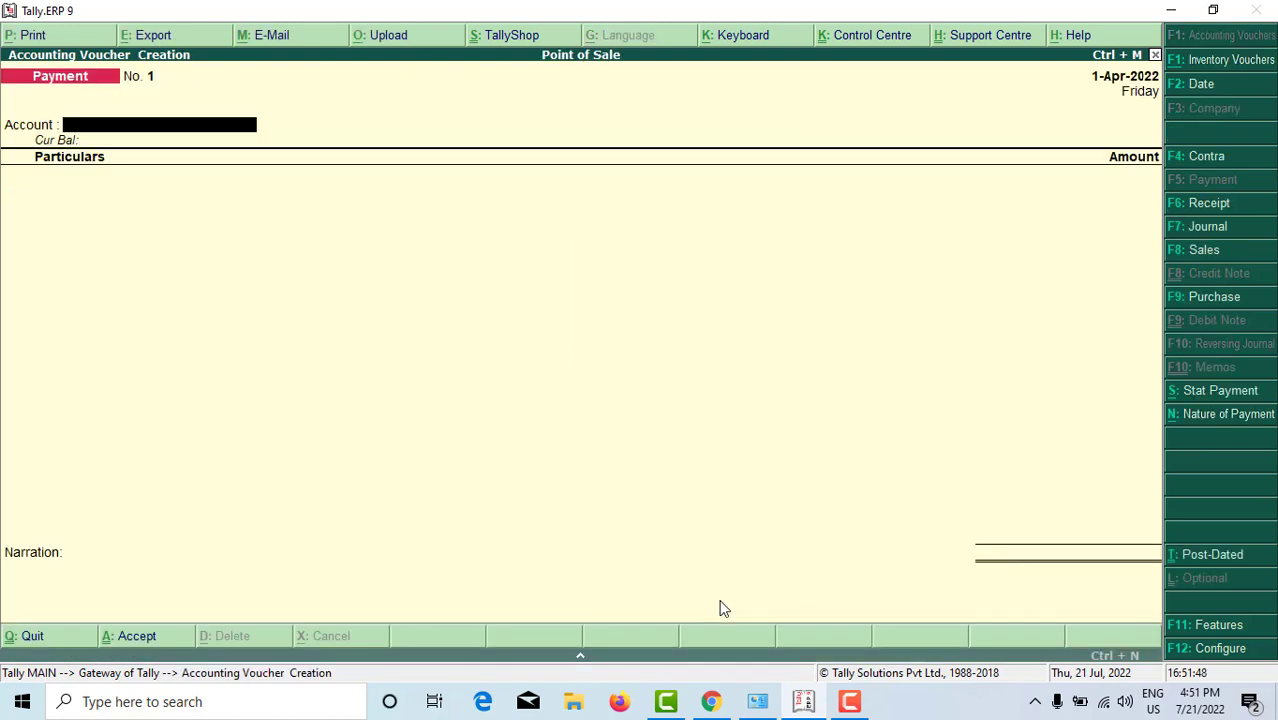
key(Escape)
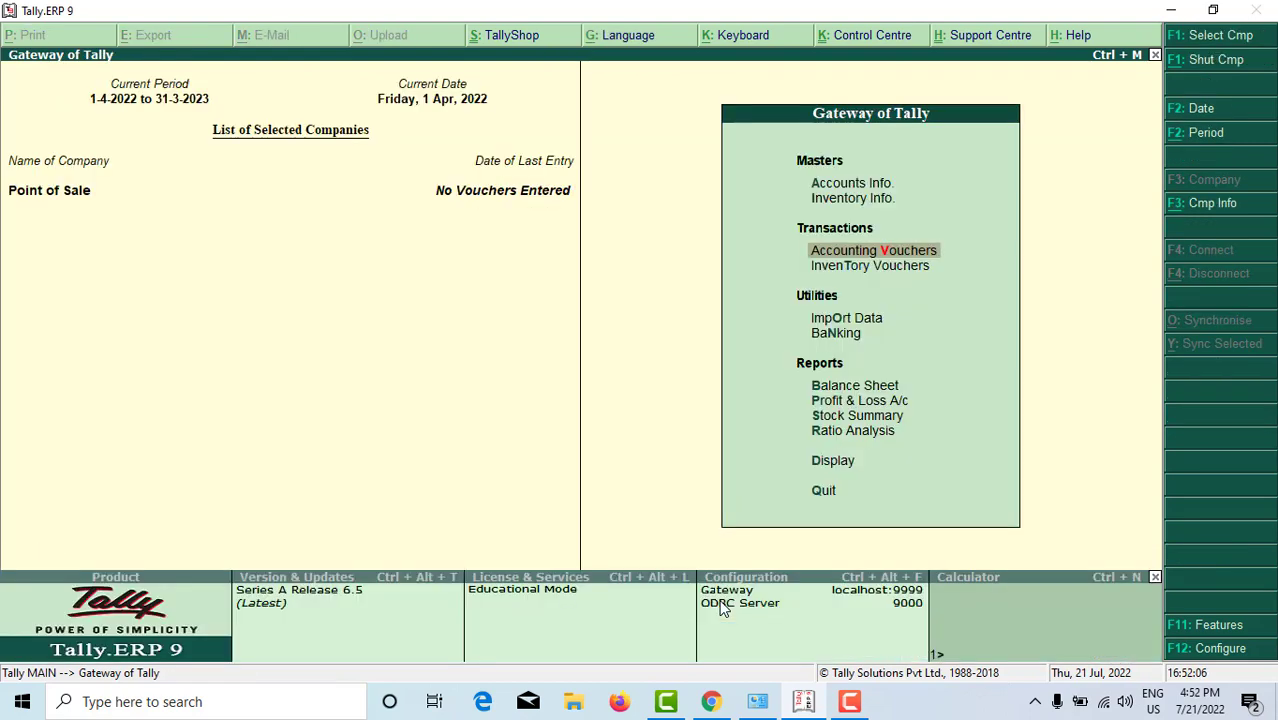
key(Return)
key(F8)
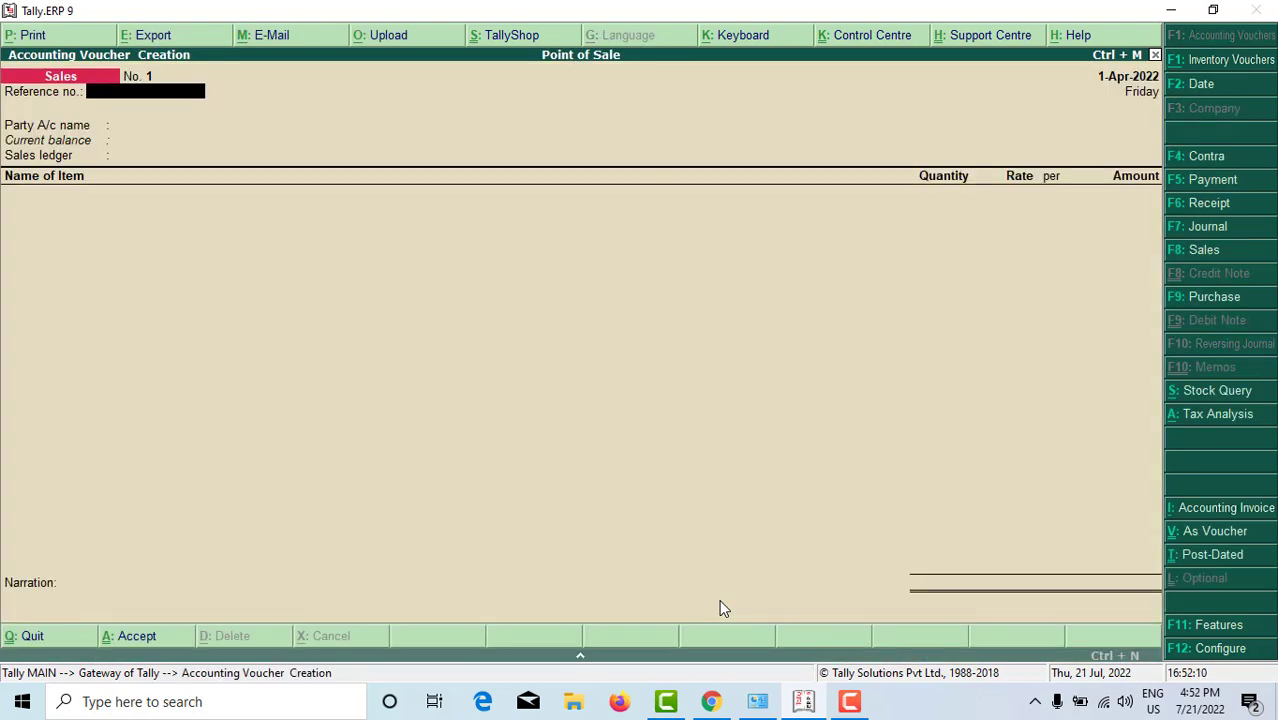
key(F5)
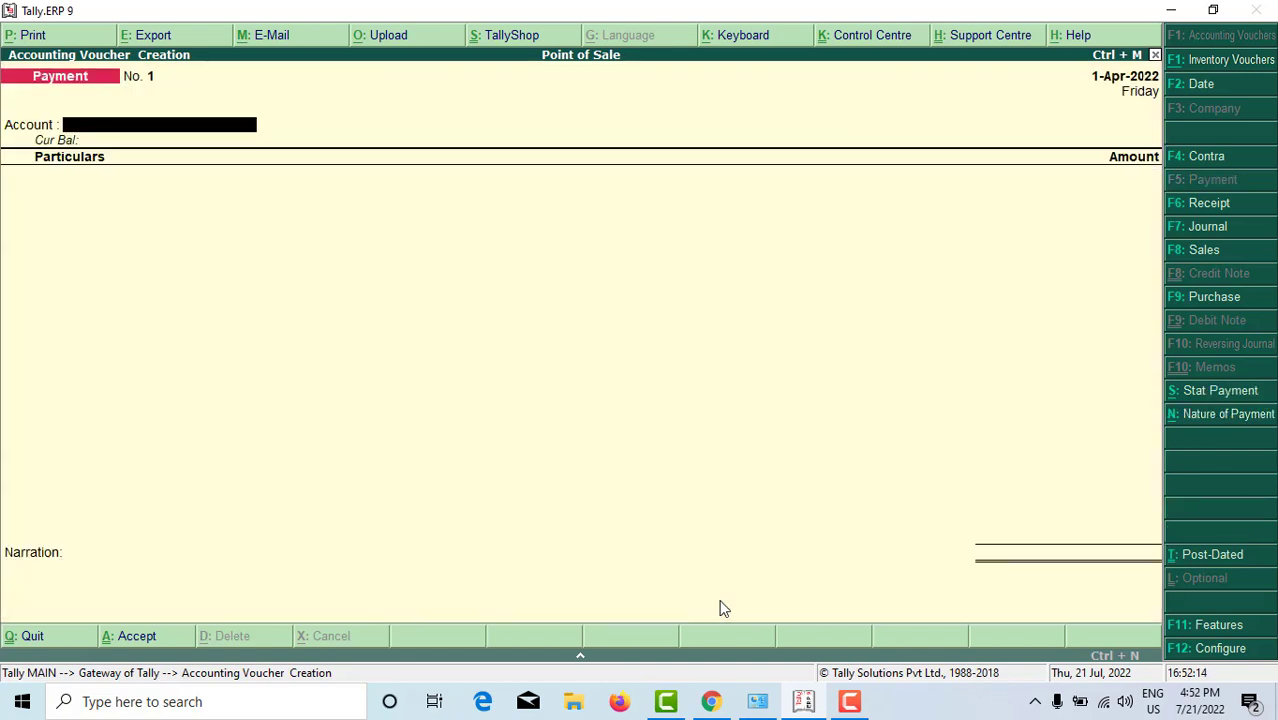
key(F8)
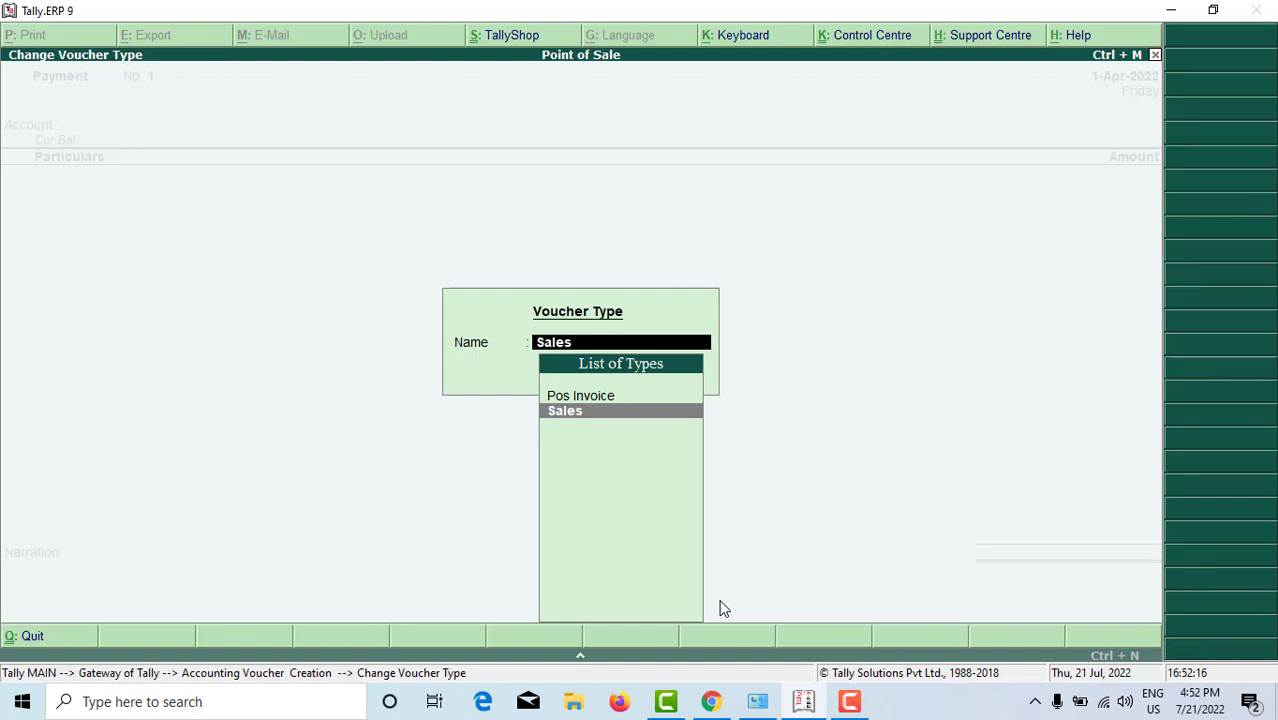
Step: Choose voucher type Pos Invoice with class Pos and select the customer's ledger as party
key(Up)
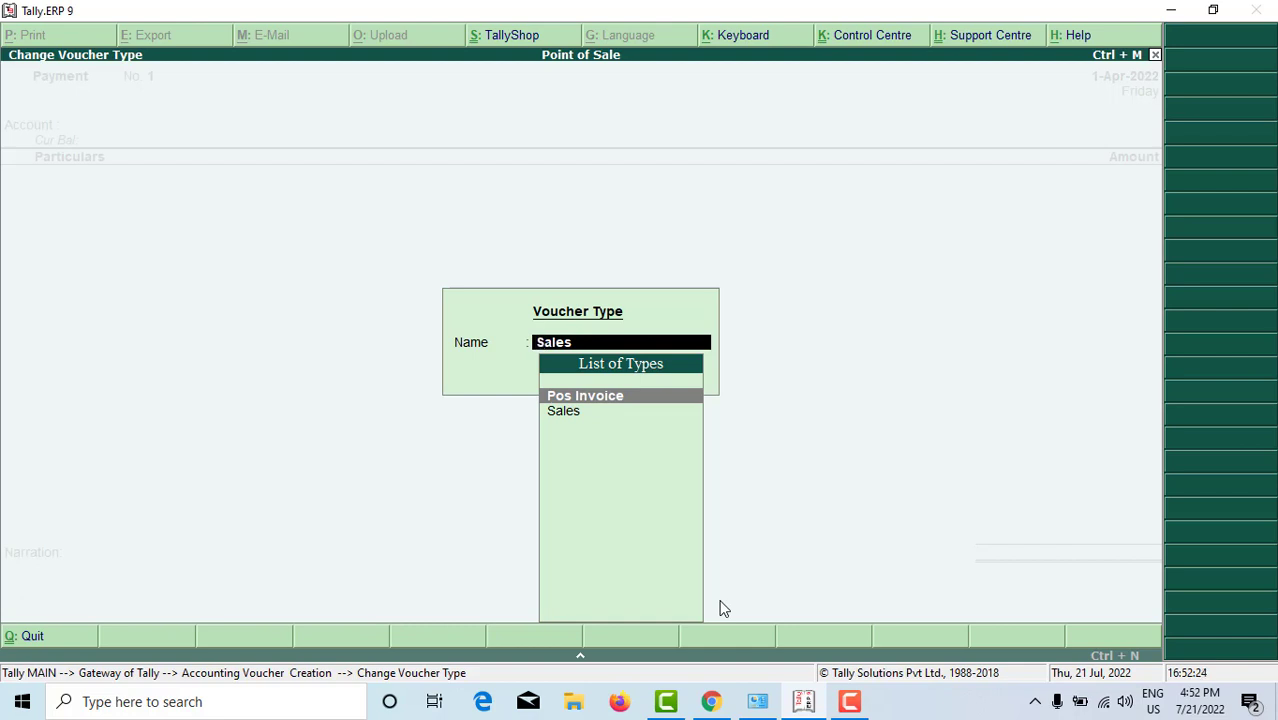
key(Return)
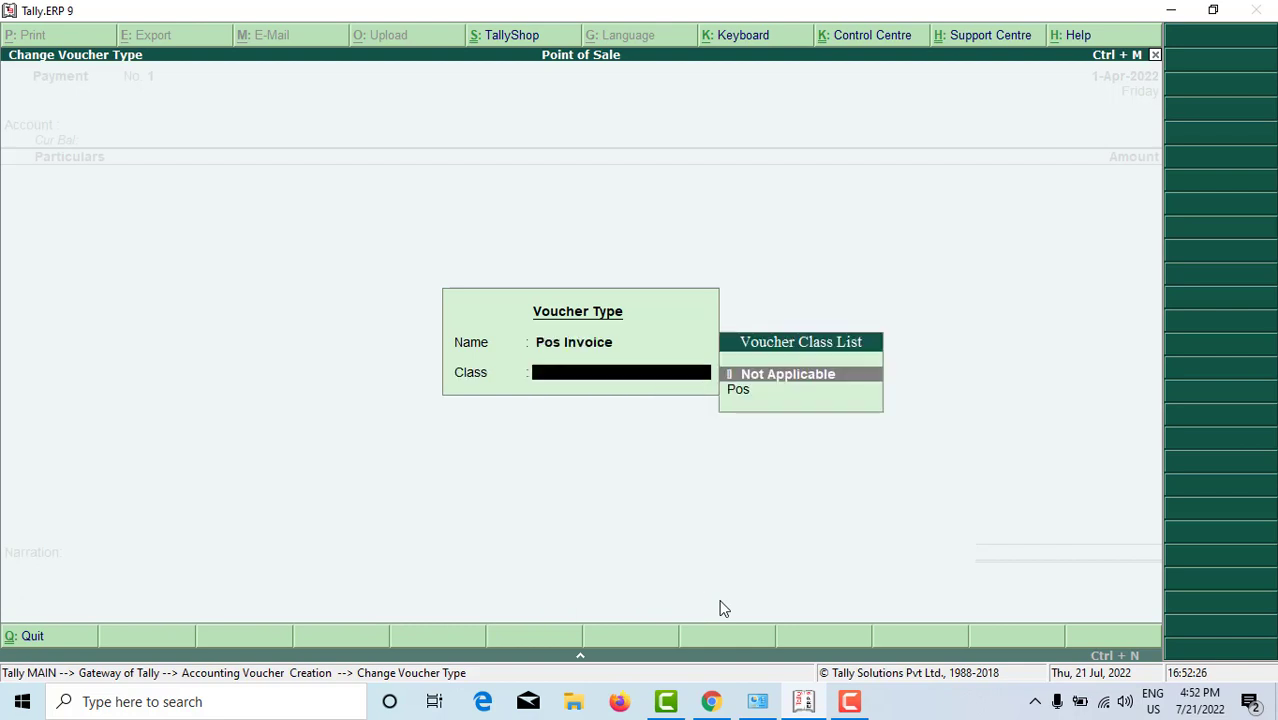
key(Down)
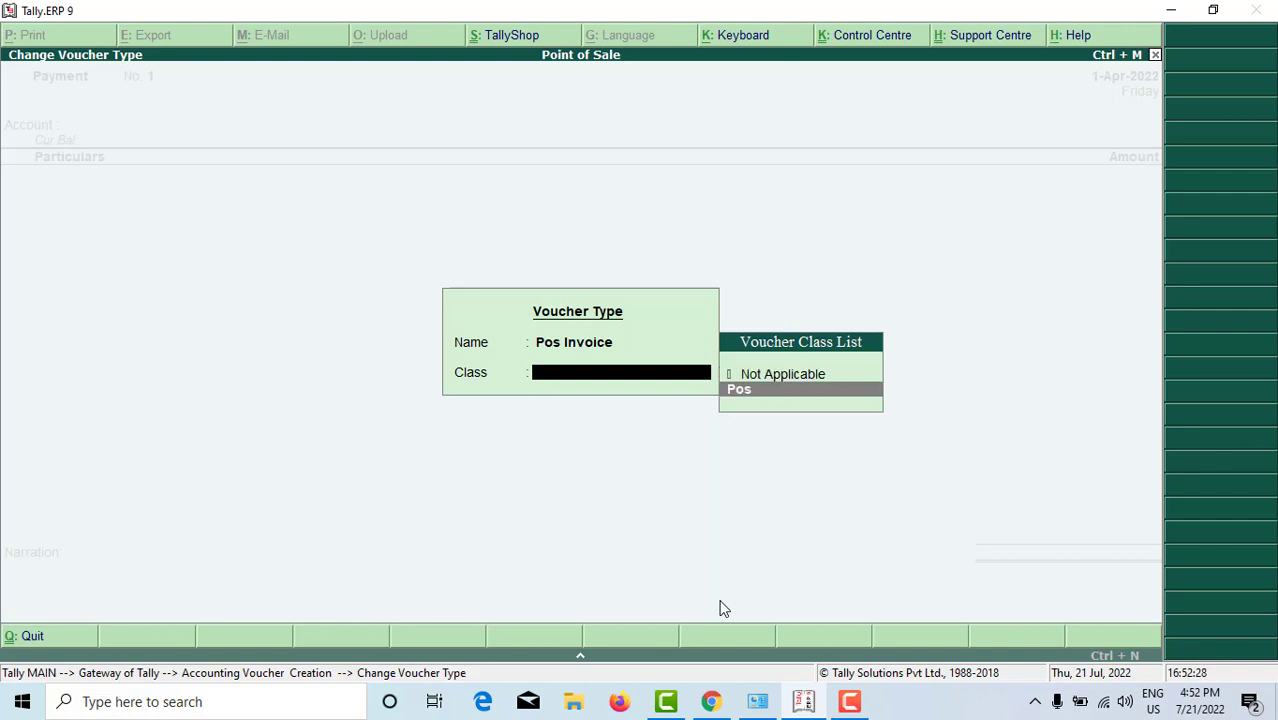
key(Return)
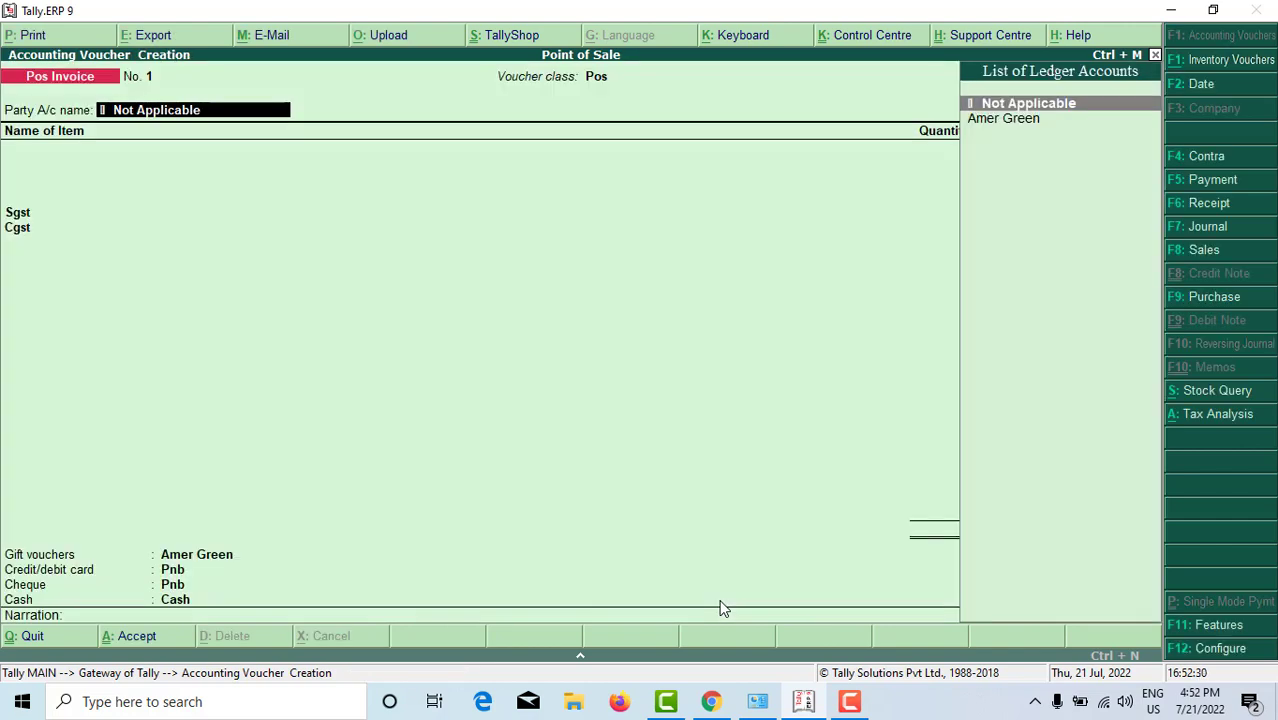
key(Down)
key(Return)
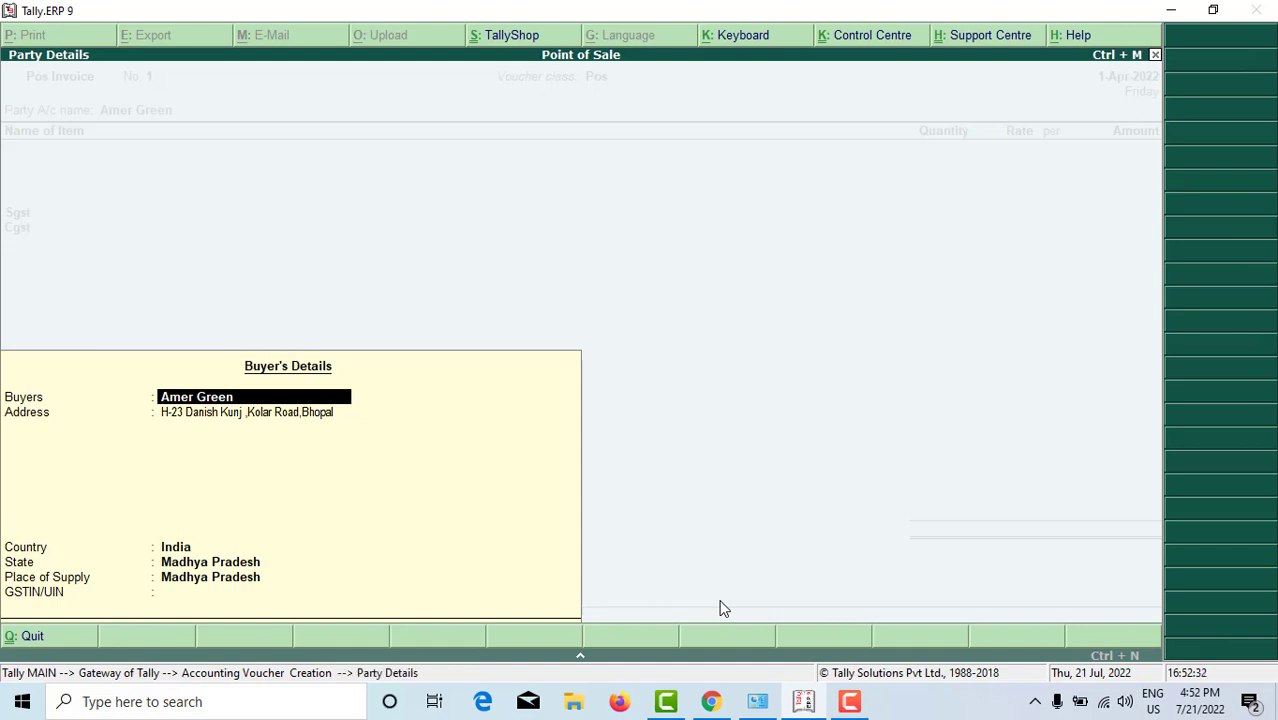
key(Return)
key(Return)
key(Return)
key(Return)
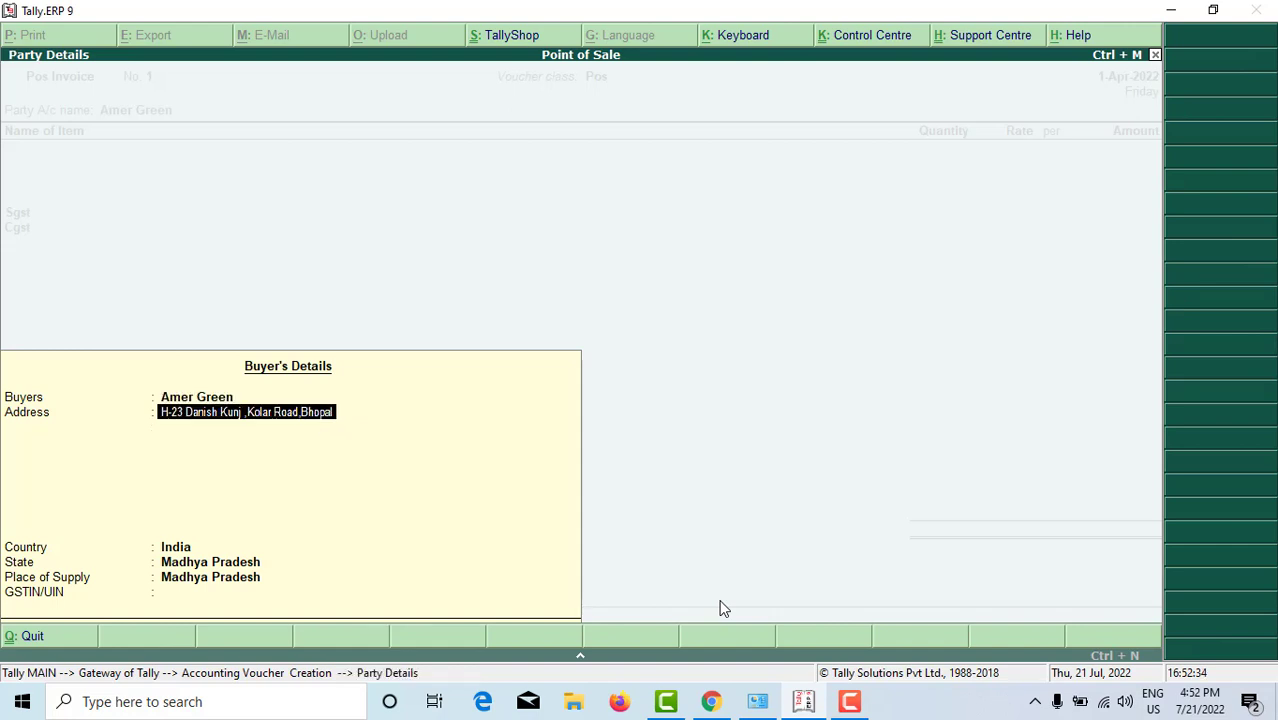
Step: Keep Madhya Pradesh as the state and enter the buyer's GSTIN in Buyer's Details
key(Return)
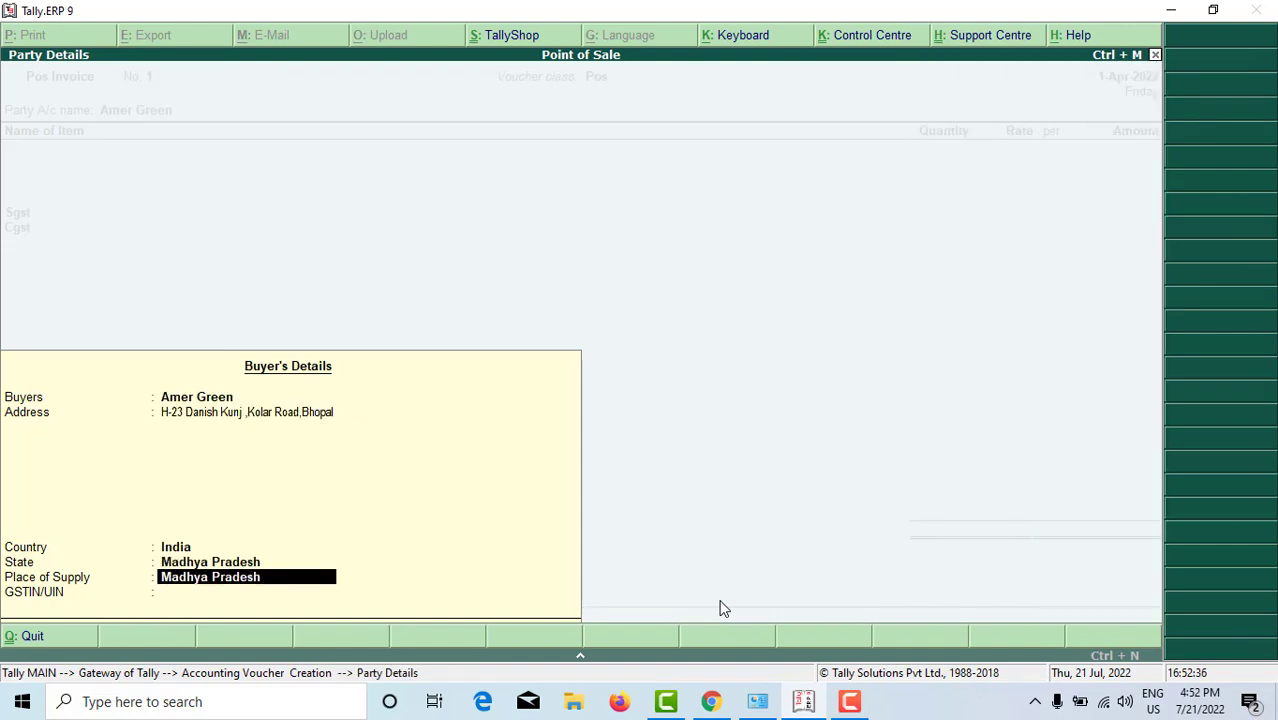
key(Return)
text(23)
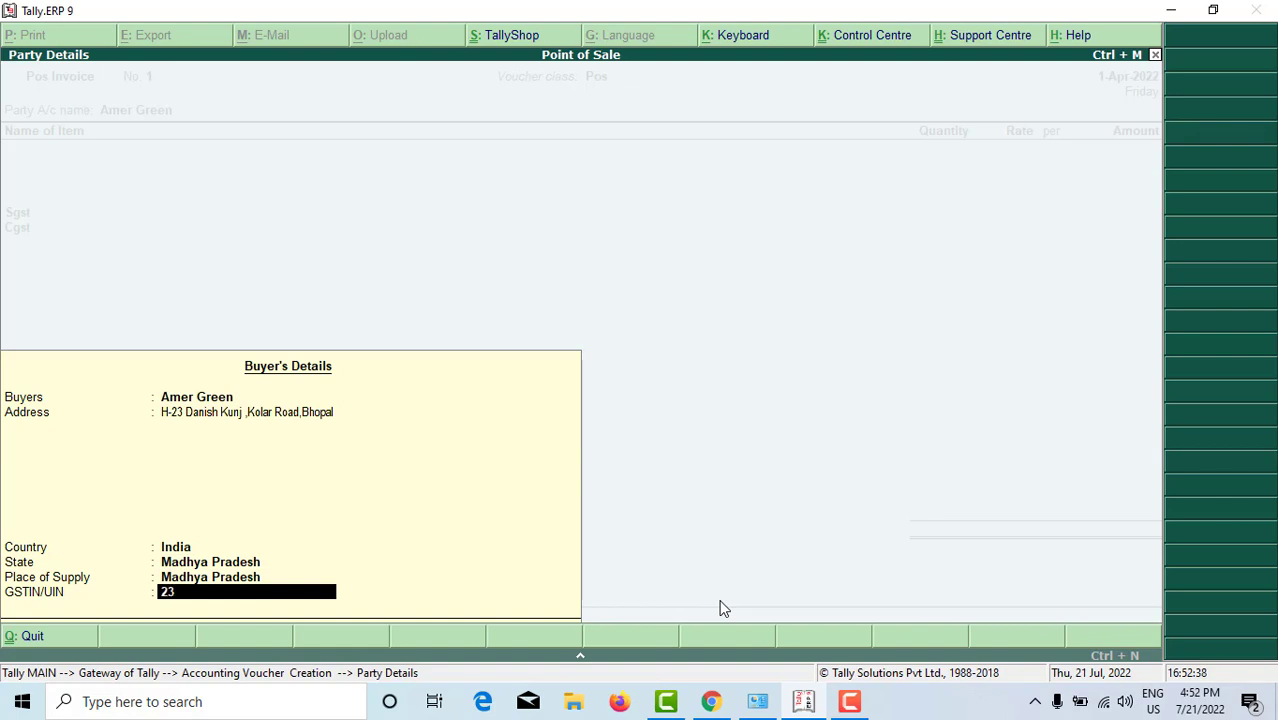
text(ASDF1A1)
key(BackSpace)
key(BackSpace)
key(BackSpace)
text(A1D1)
key(BackSpace)
key(BackSpace)
key(BackSpace)
text(F1A1)
key(Return)
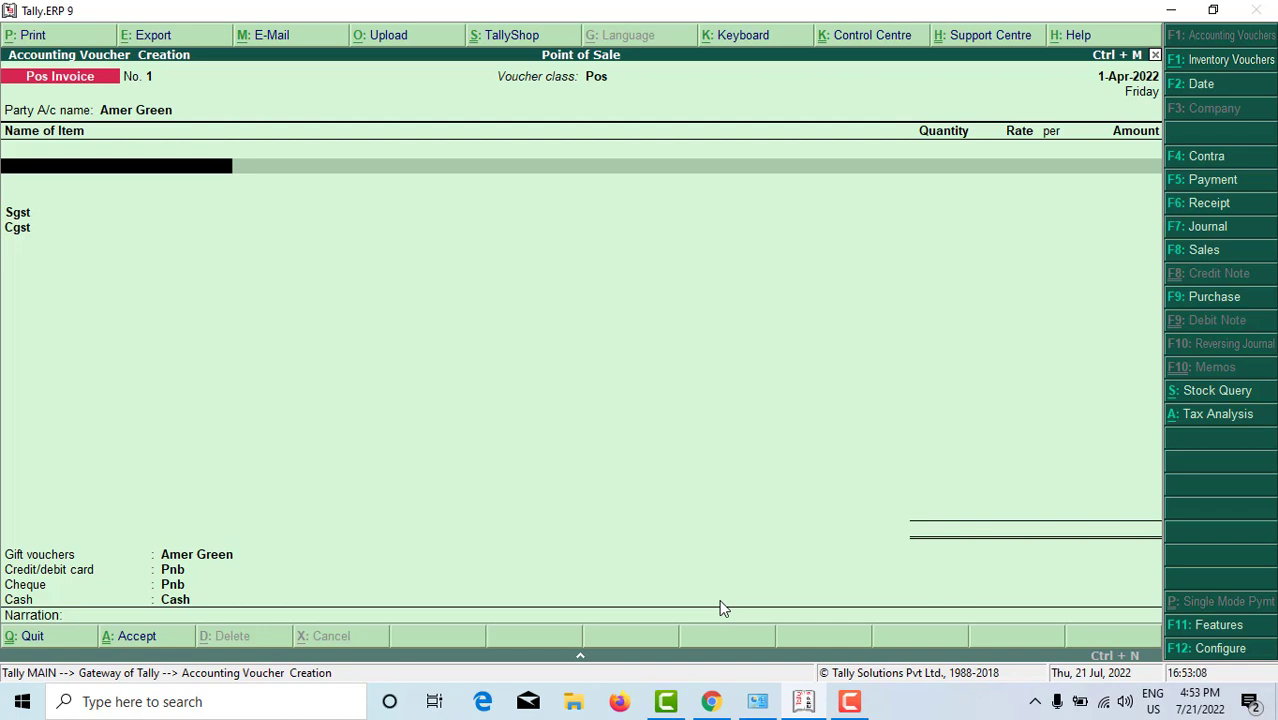
key(alt+c)
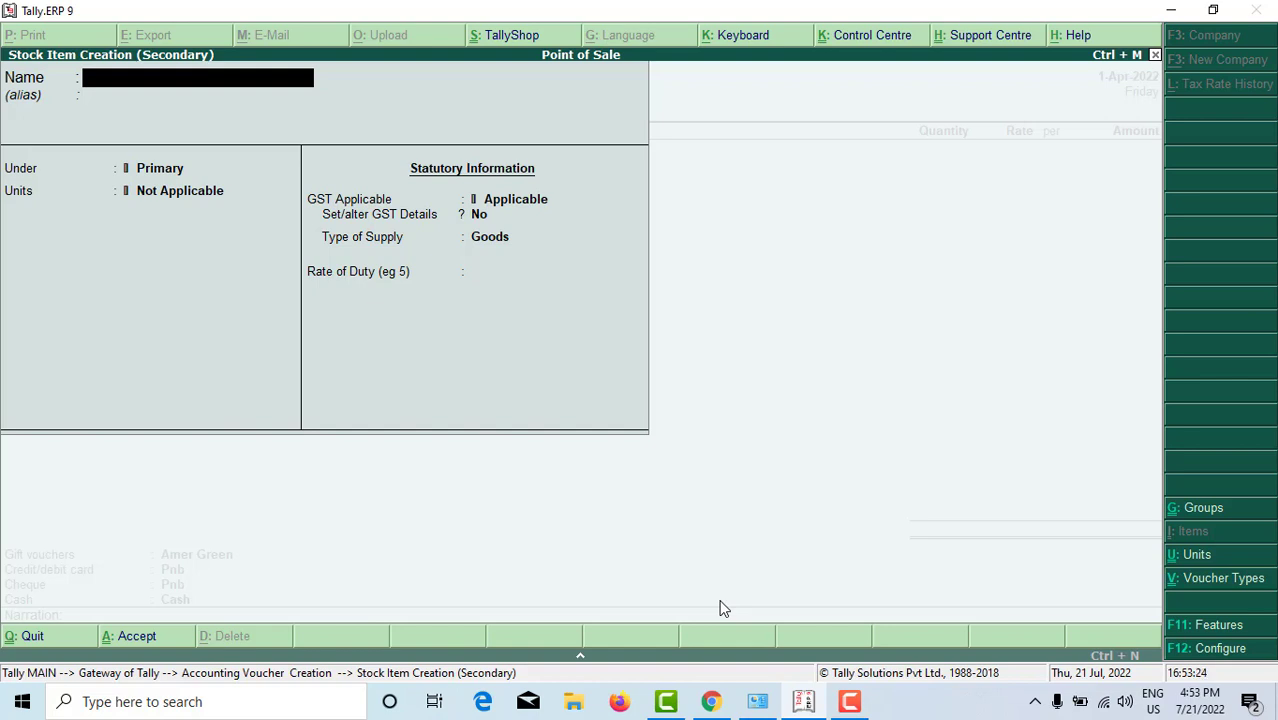
Step: Create stock item Dry Fry with a new unit nos (Number, NOS-NUMBERS)
text(Dry Fry)
key(Return)
key(Return)
key(Return)
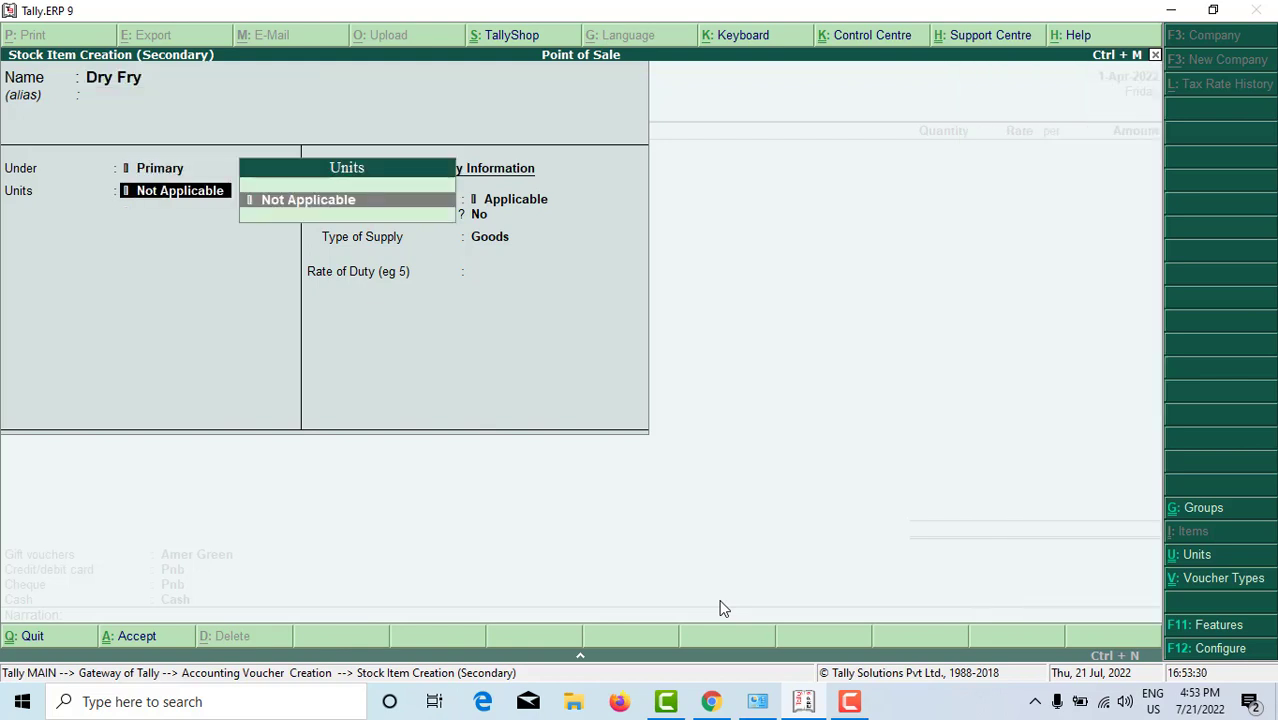
key(alt+c)
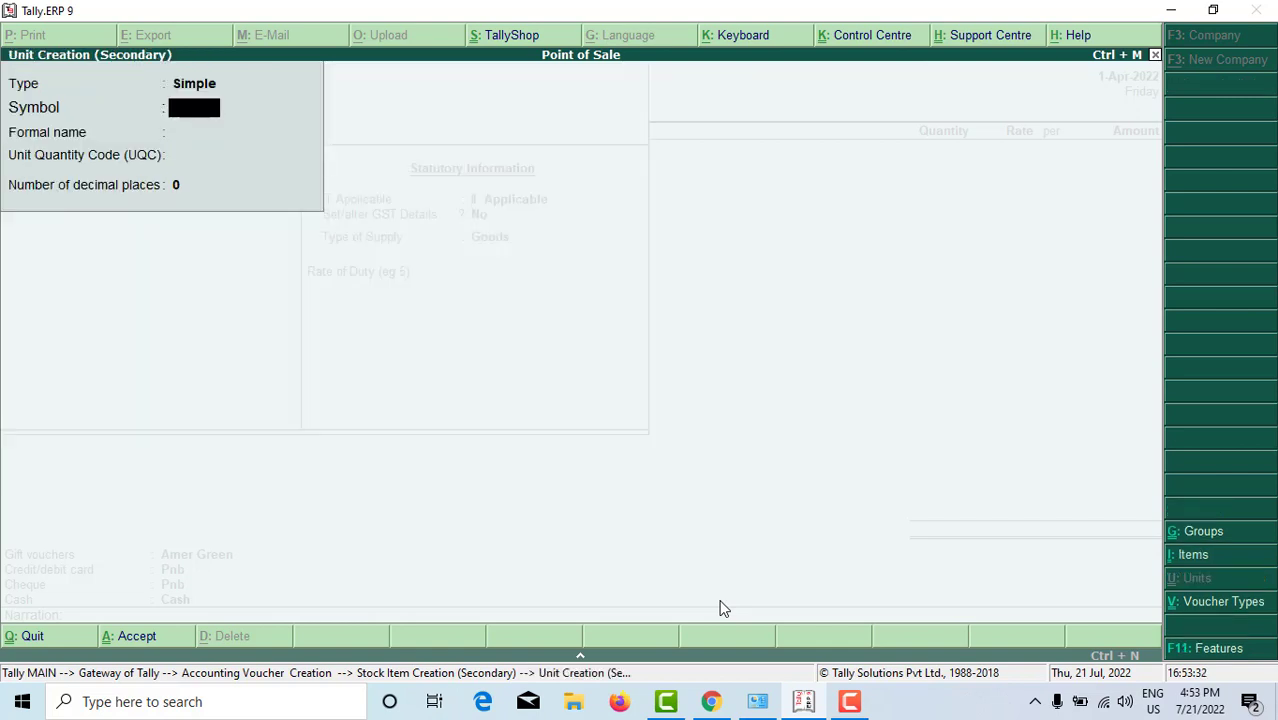
text(nos)
key(Return)
text(Num)
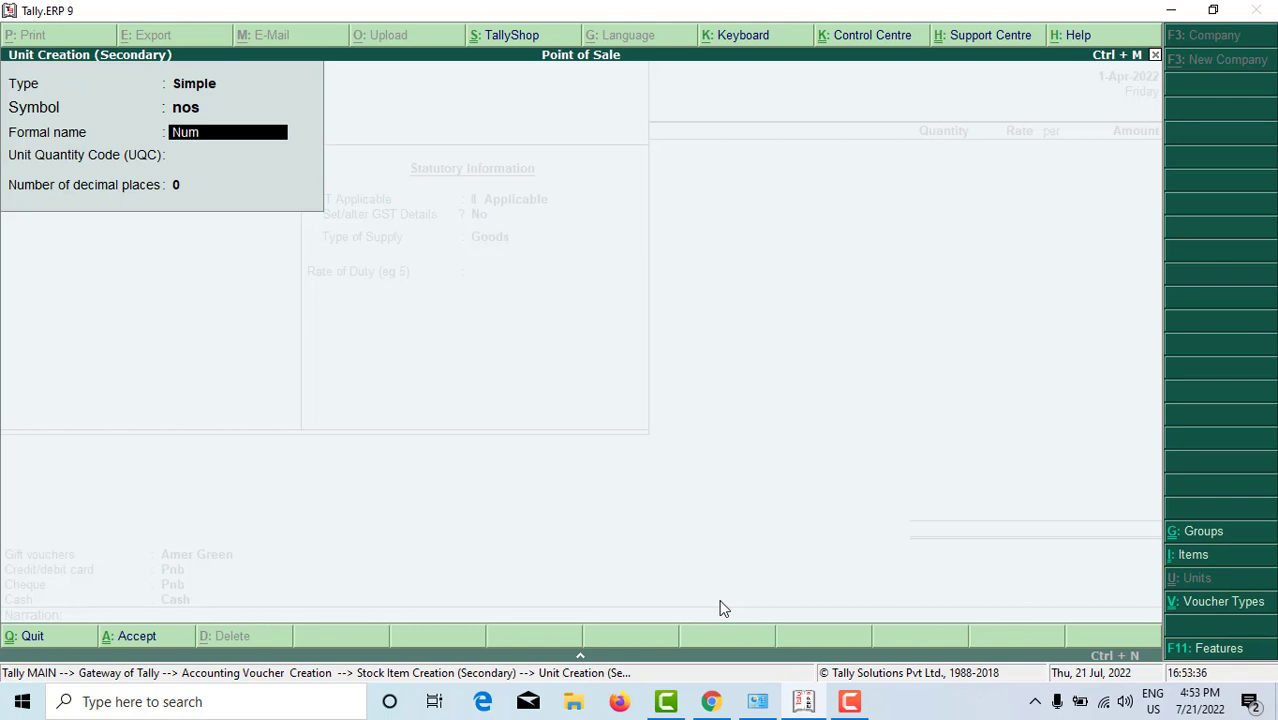
text(ber)
key(Return)
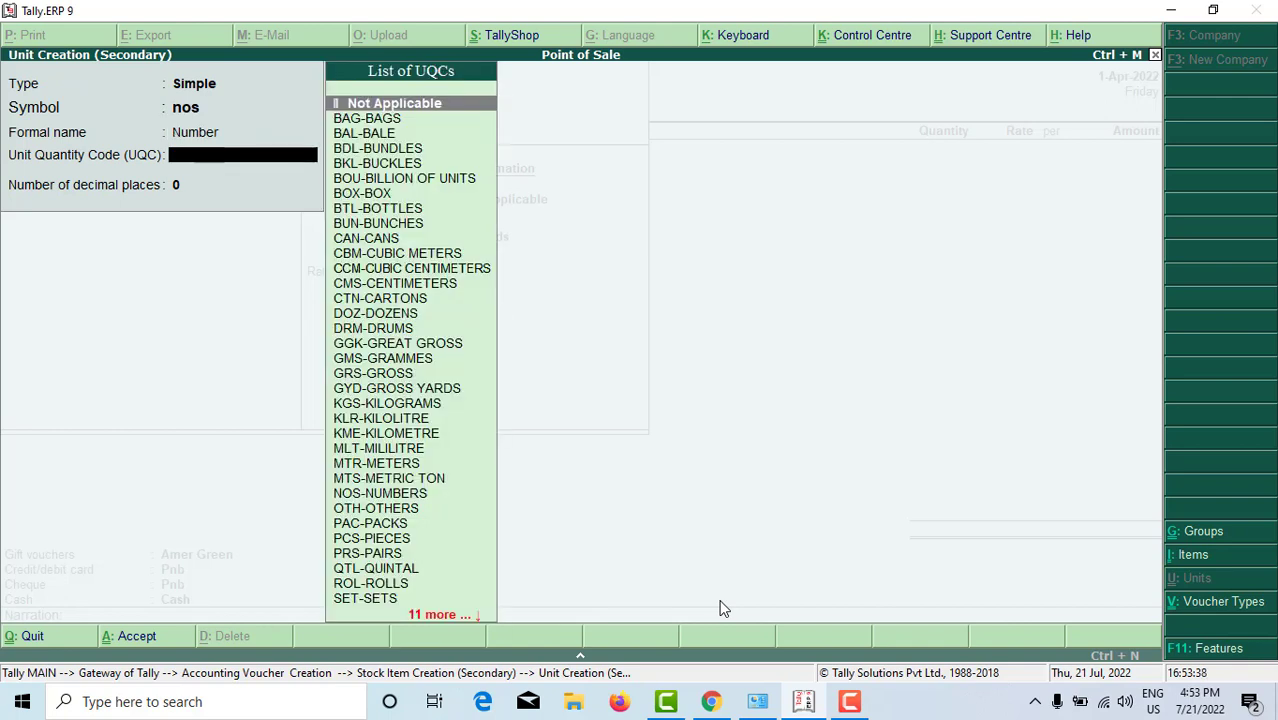
text(nos)
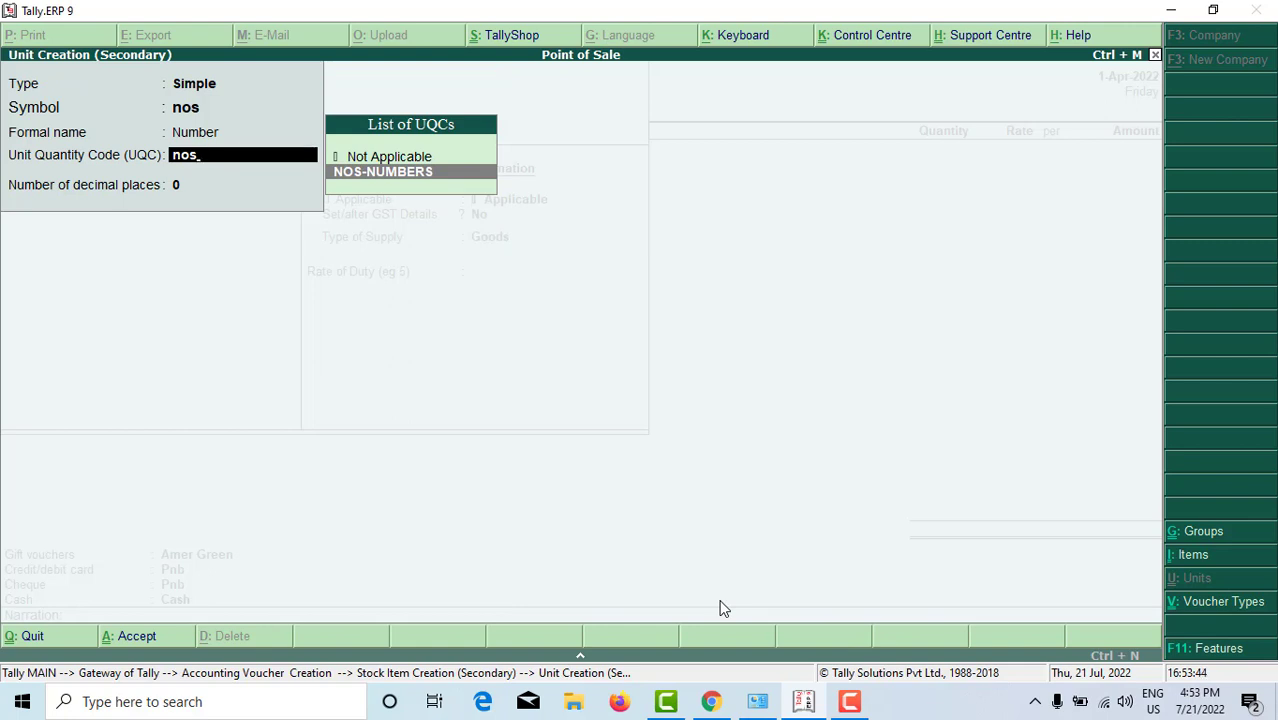
key(Return)
key(Return)
key(Return)
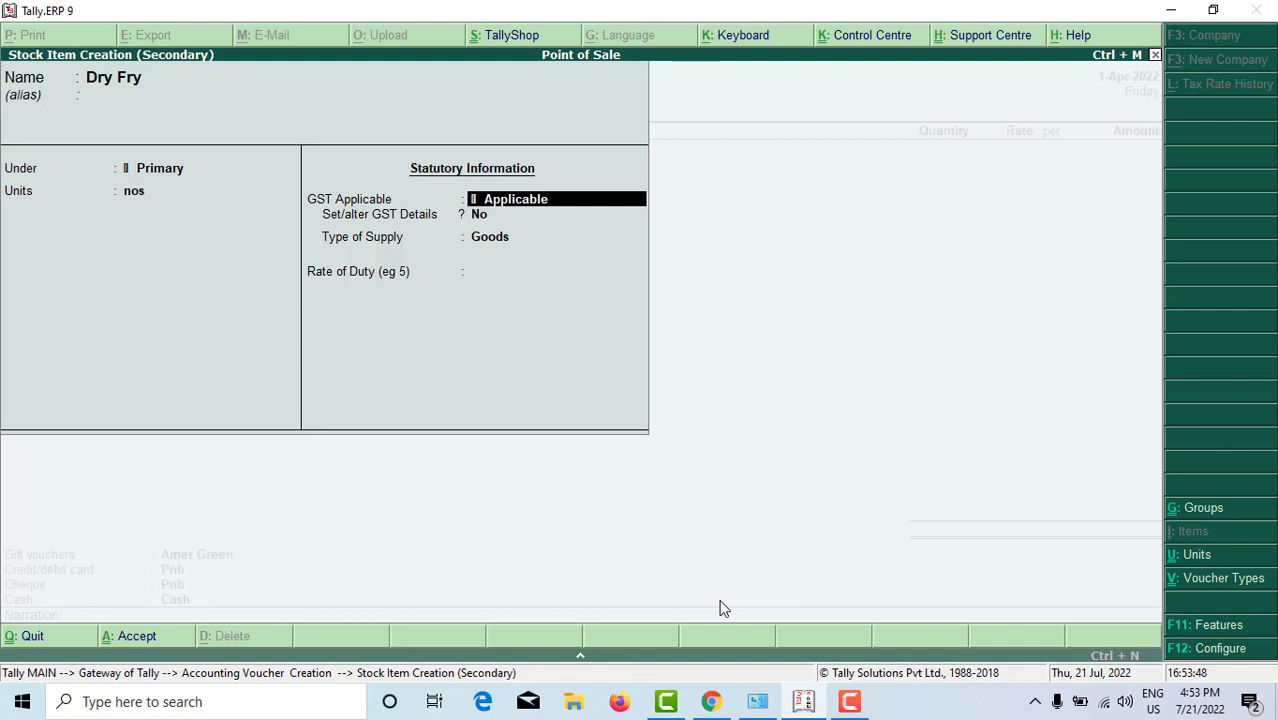
key(Return)
key(Return)
key(Return)
key(Return)
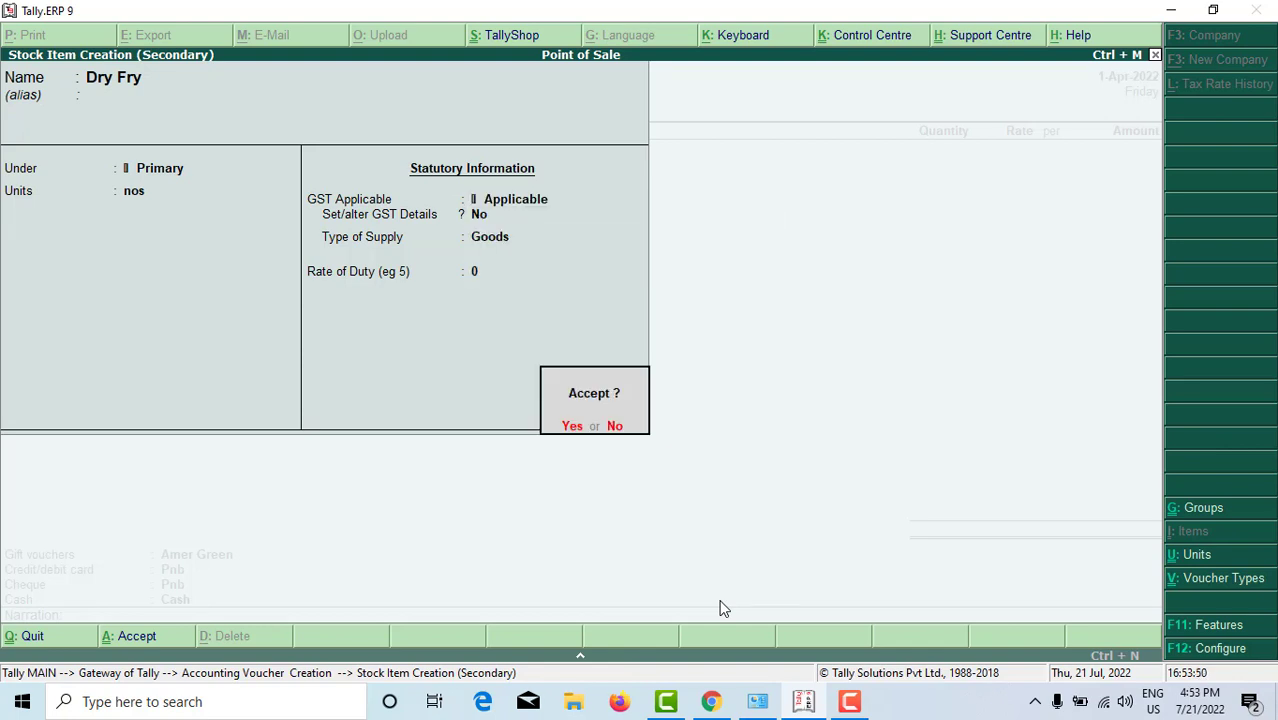
key(Return)
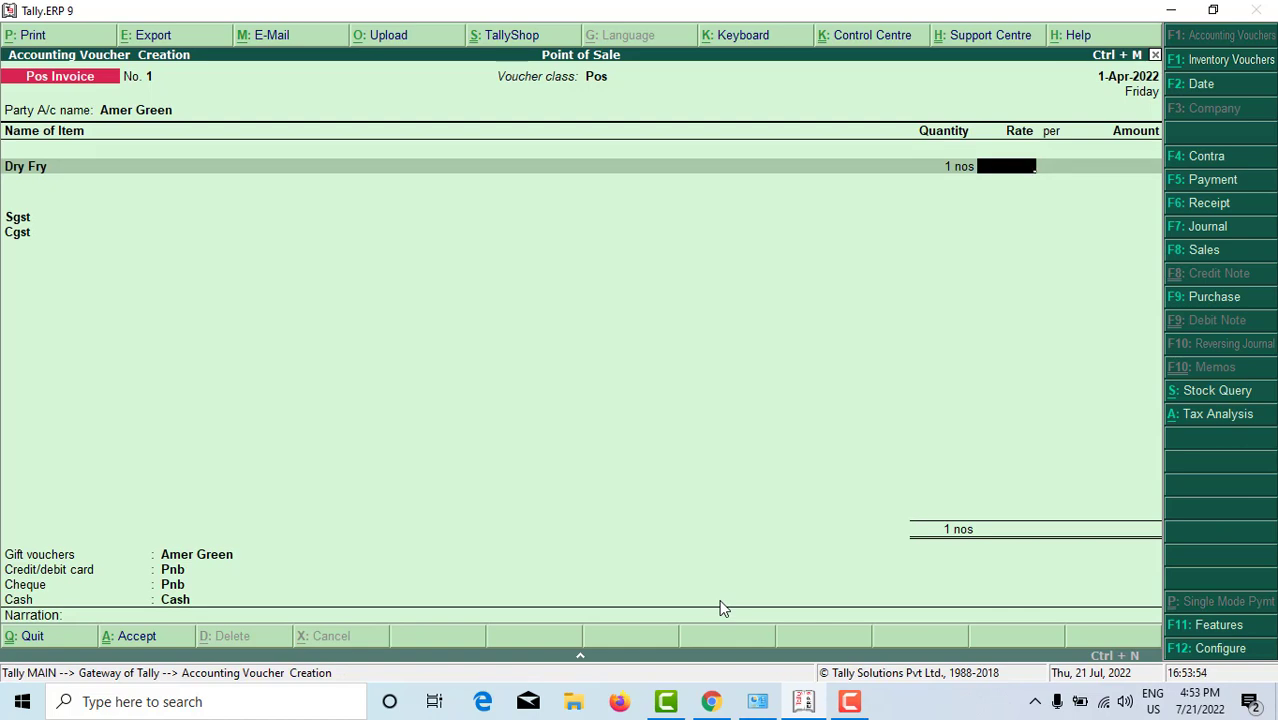
Step: Enter the Dry Fry rate, correcting it from 100 to 200 for a 236.00 total
text(100)
key(Return)
key(Return)
key(Return)
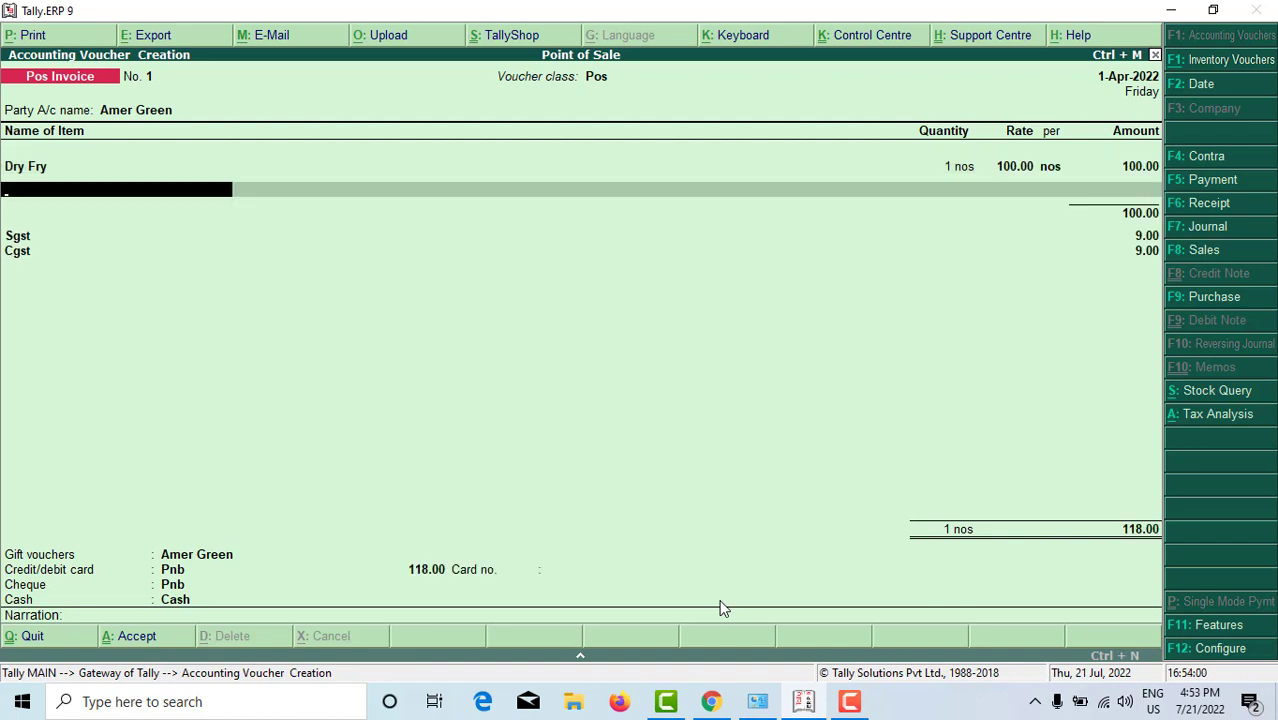
key(Return)
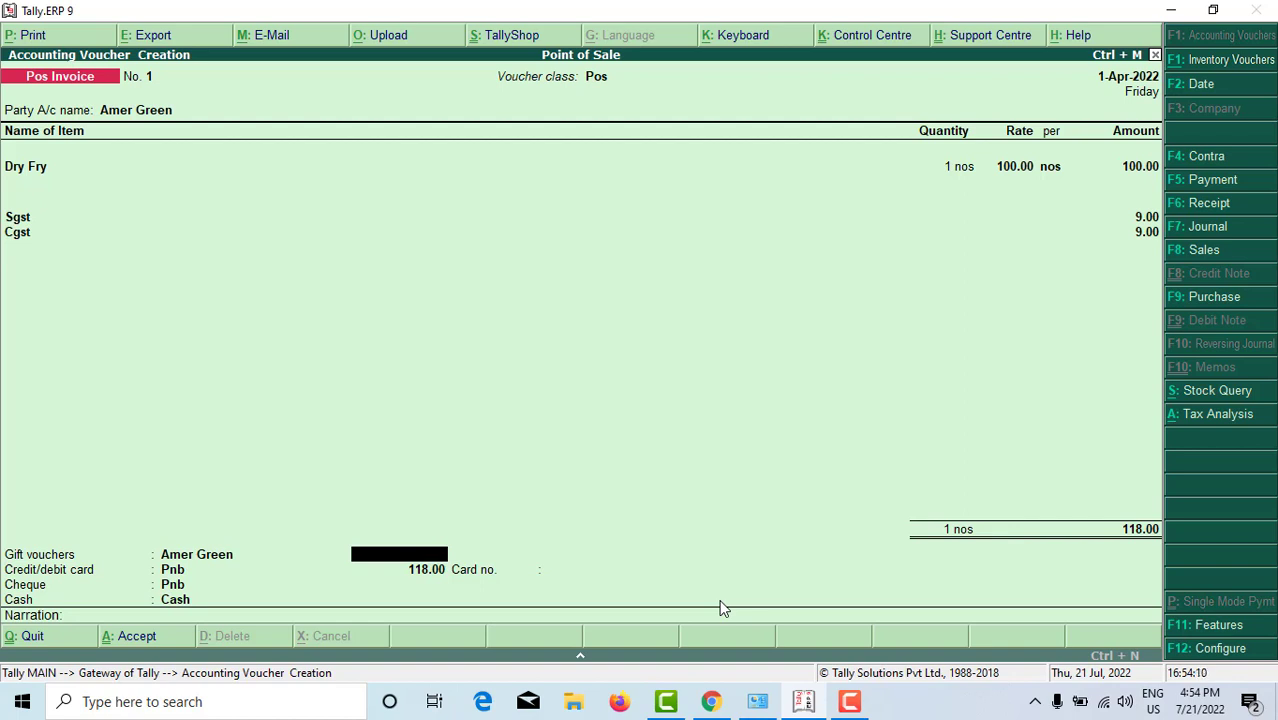
key(BackSpace)
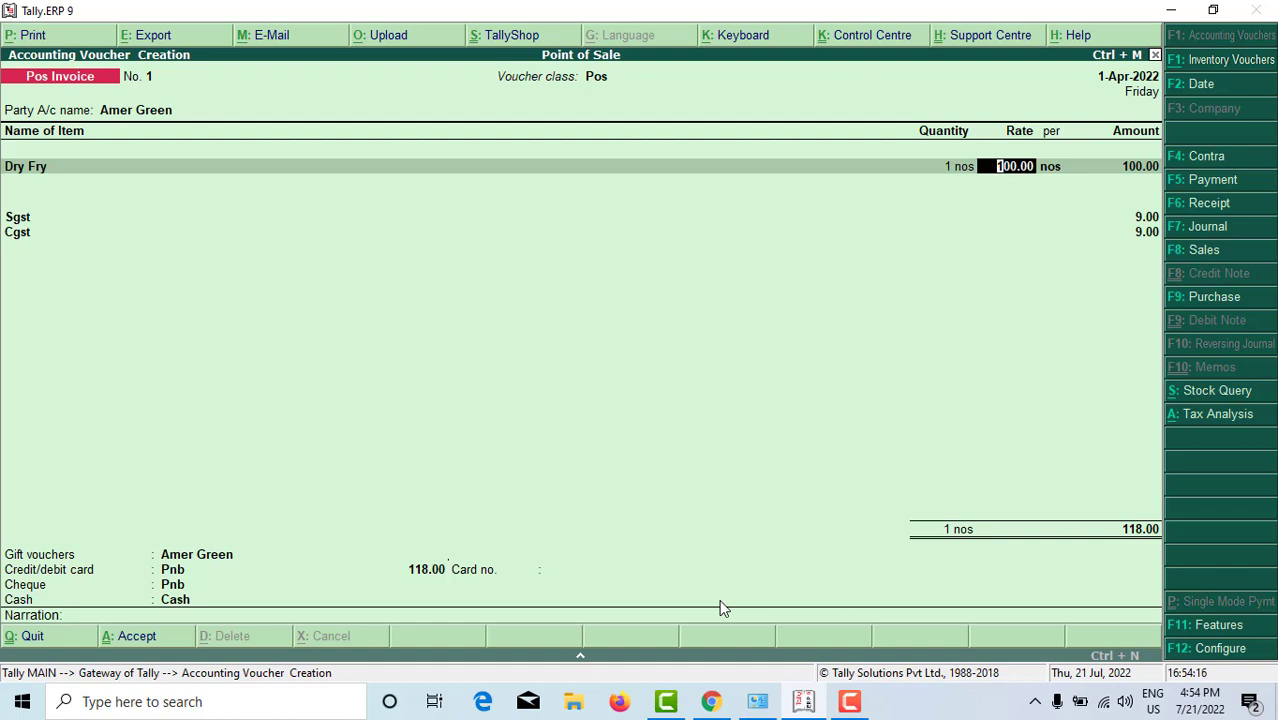
text(200)
key(Return)
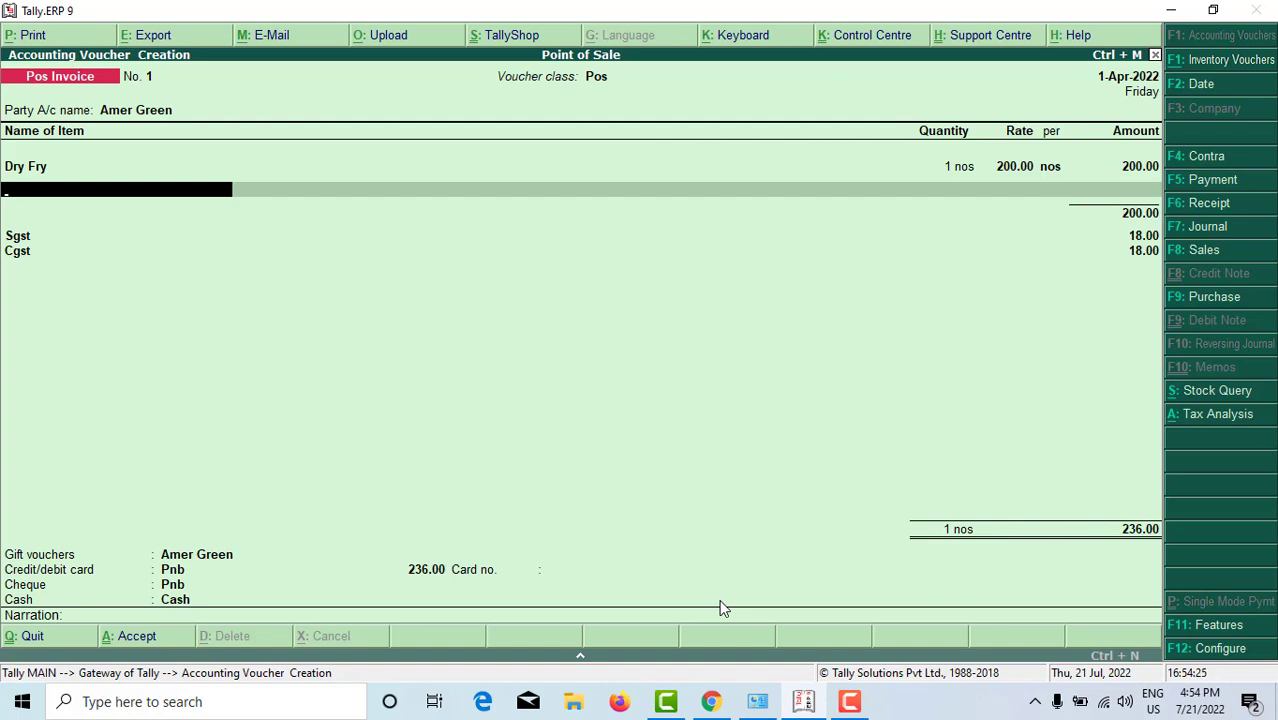
key(alt+a)
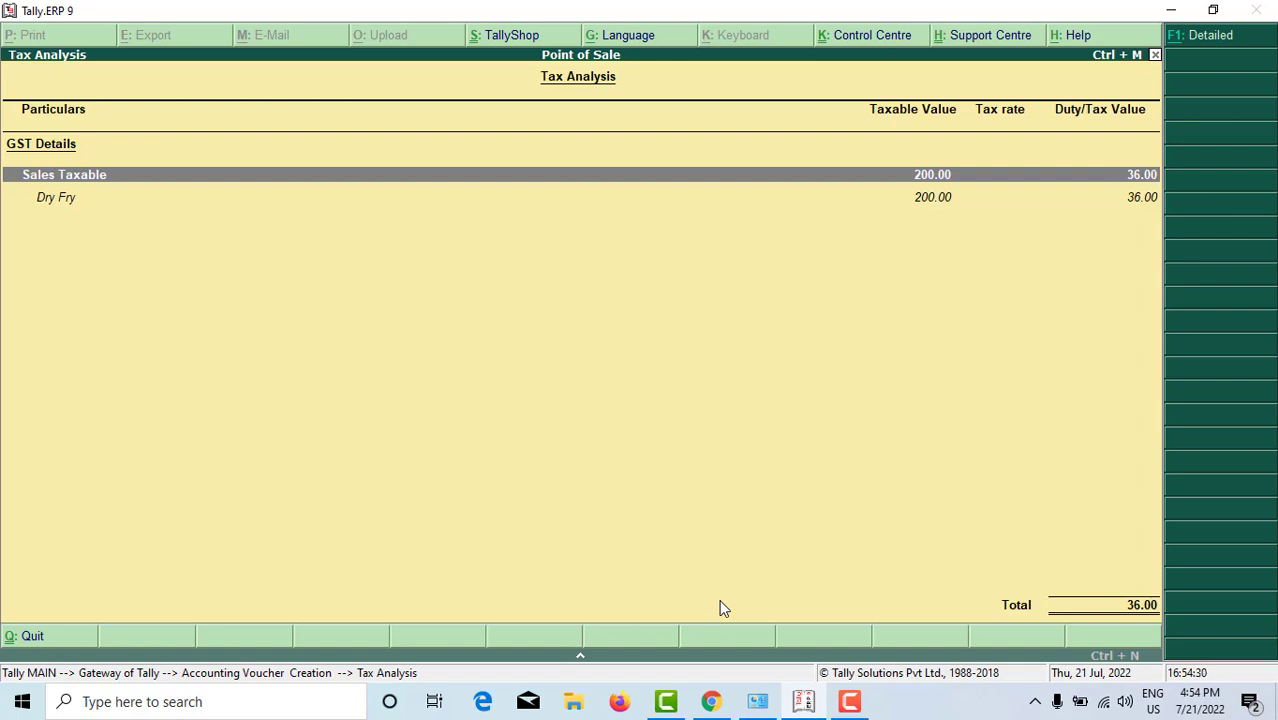
Step: Check Dry Fry's detailed tax split of 9% Central and 9% State Tax, then return to the invoice
key(alt+F1)
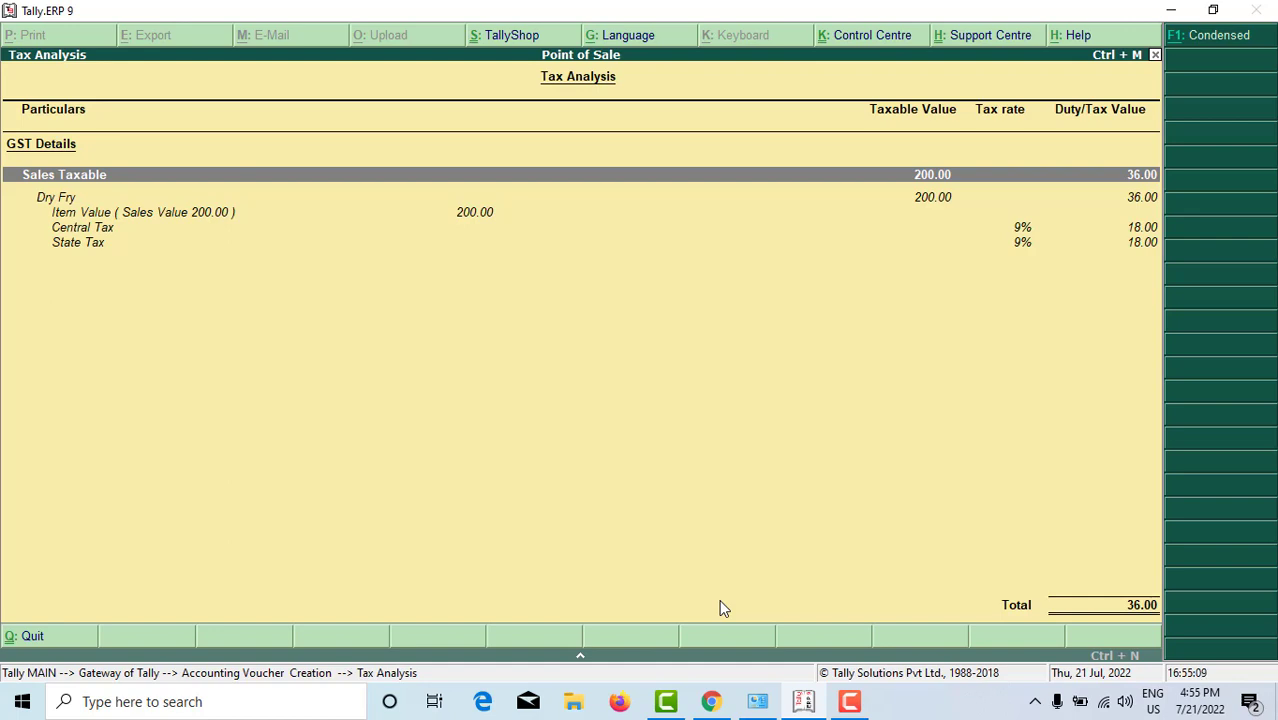
key(Escape)
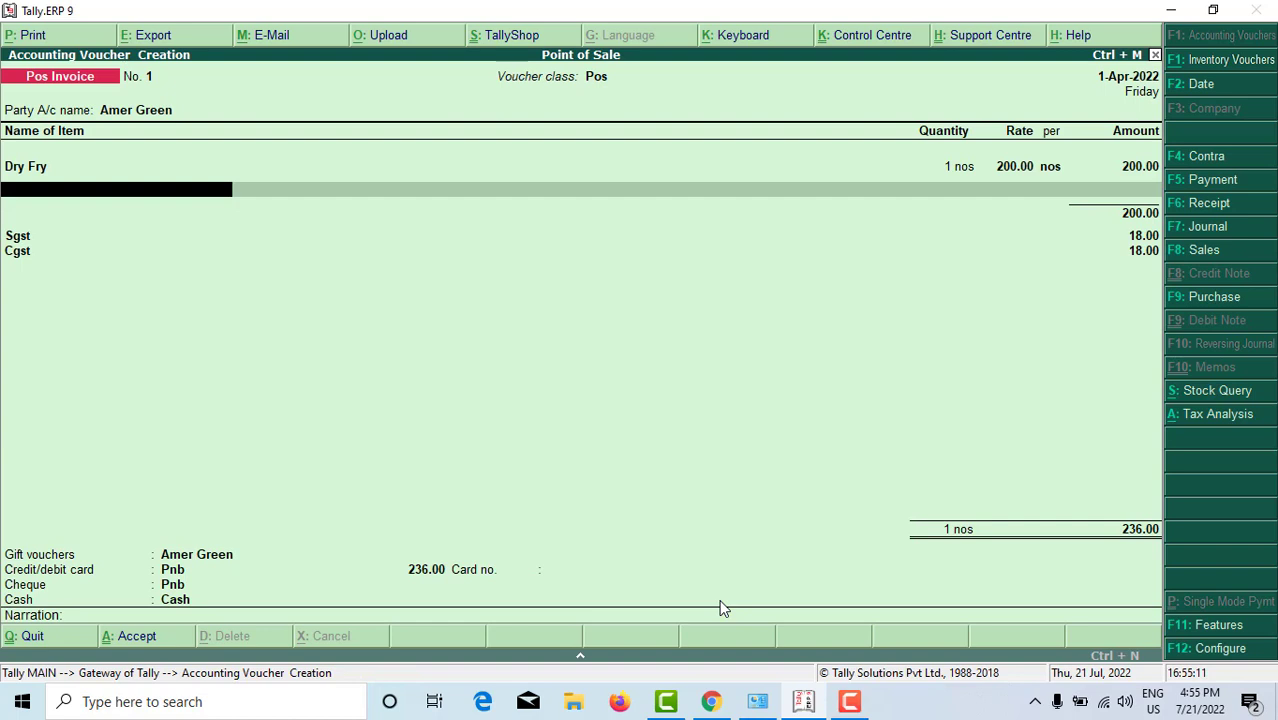
Step: Set the card payment to 0, keep Cash at 236.00, and enter 250 as cash tendered
key(Return)
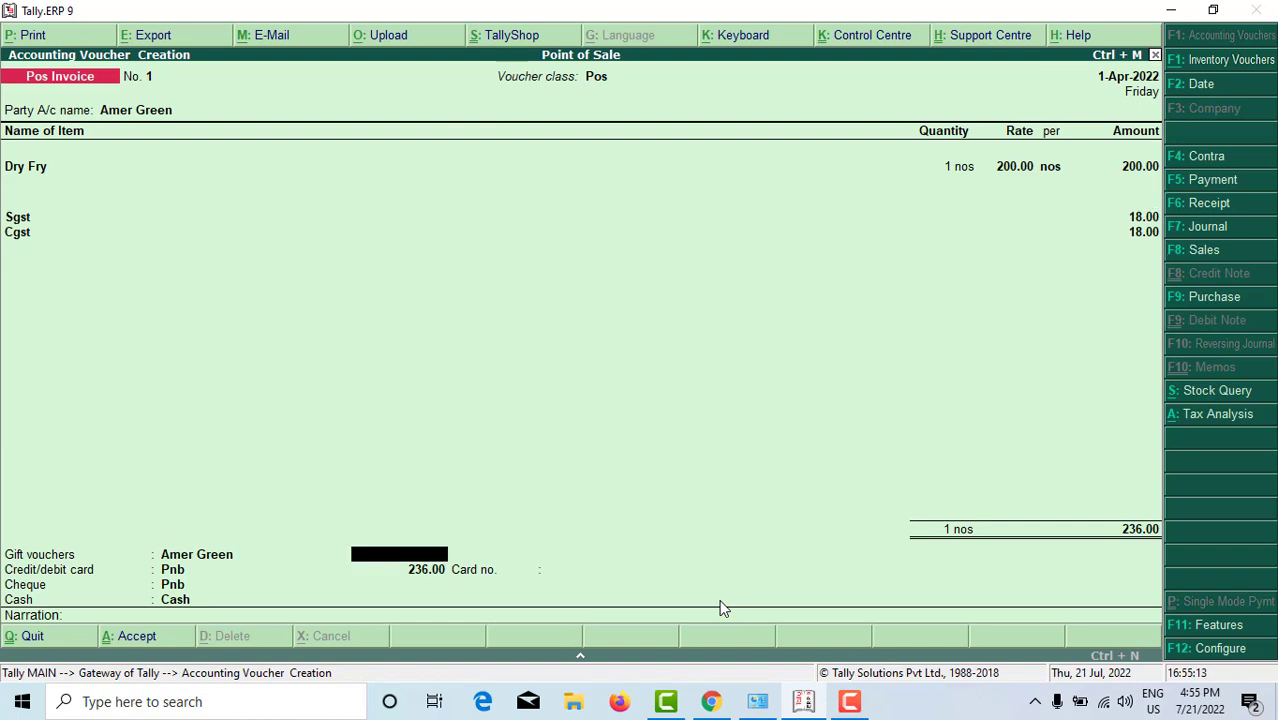
key(Return)
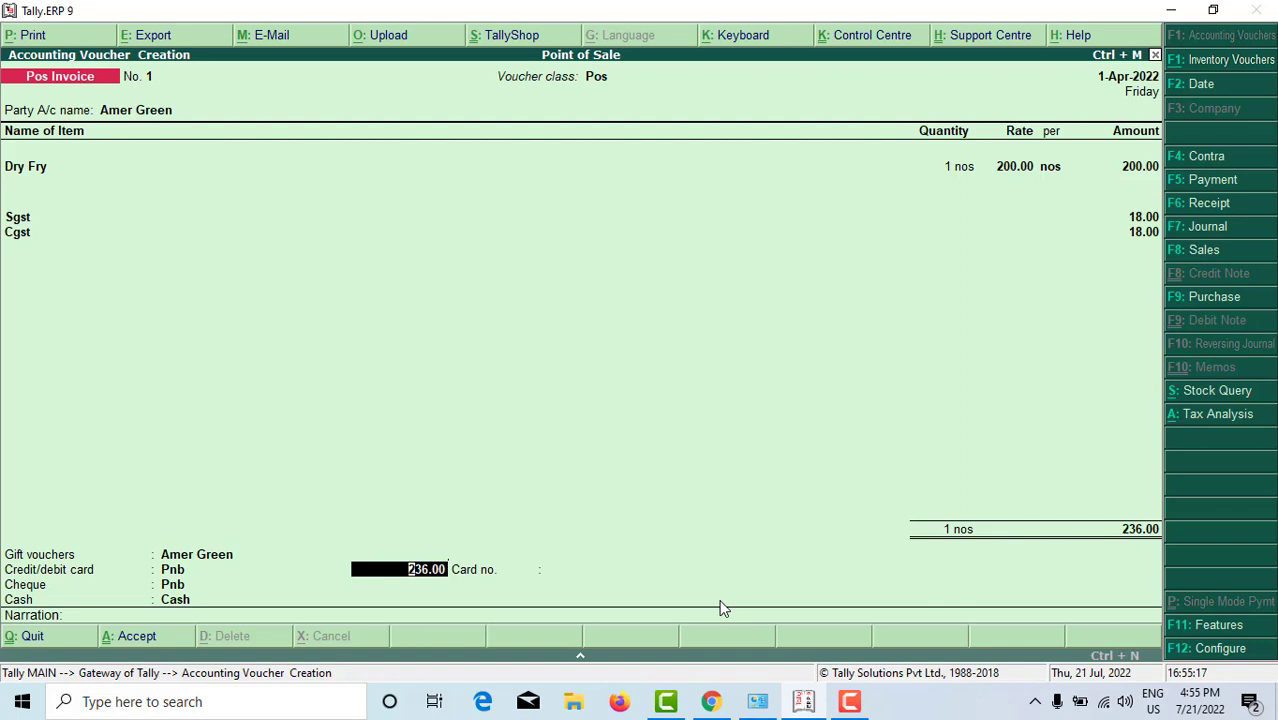
key(BackSpace)
text(0)
key(Return)
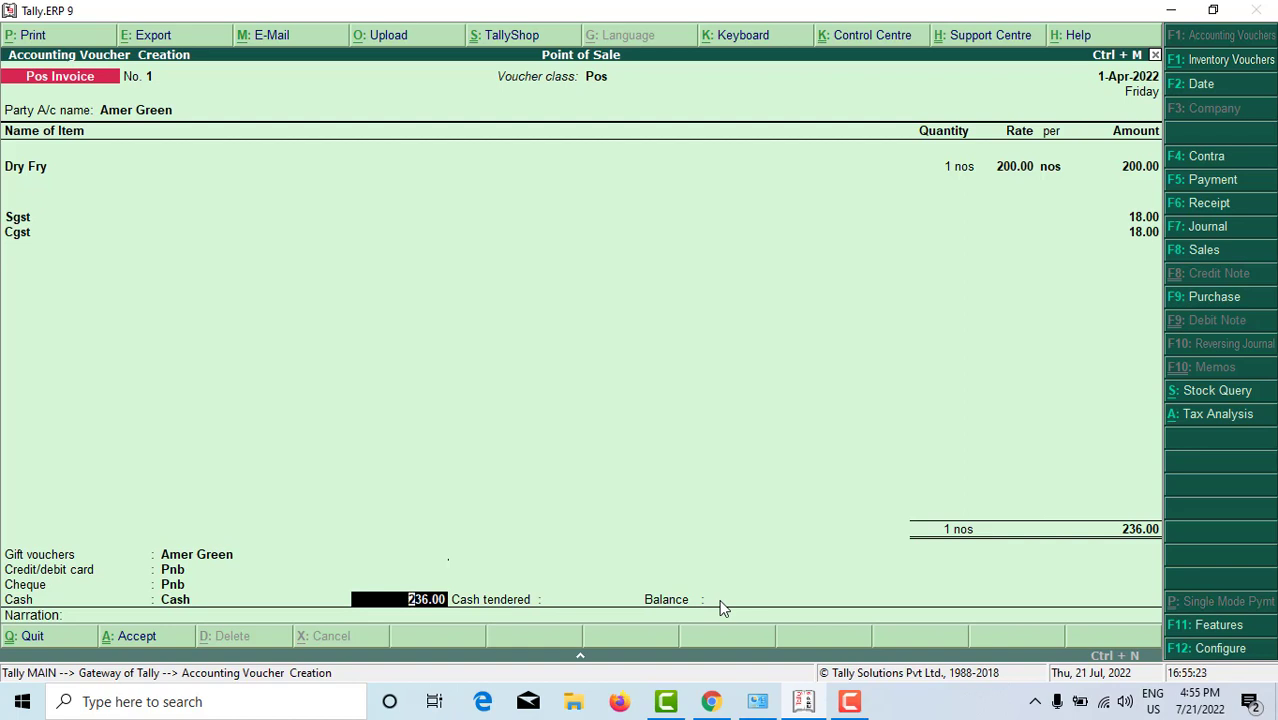
key(Return)
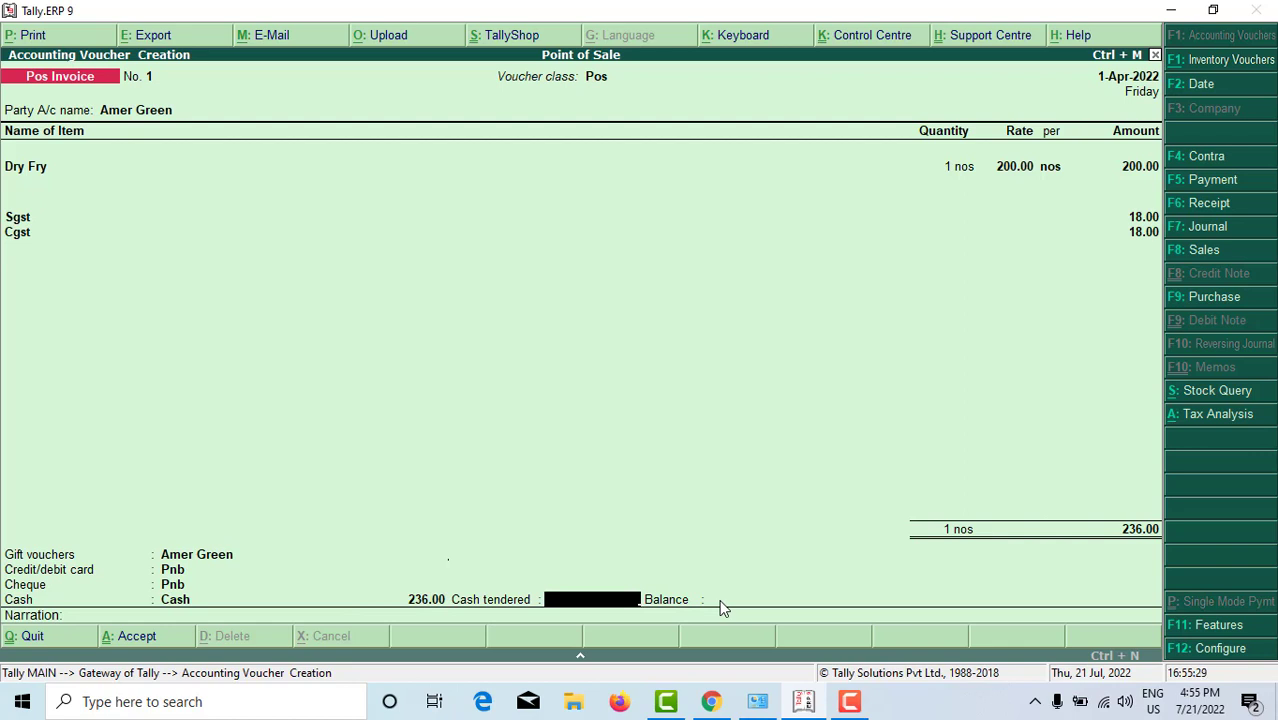
text(250)
Step: Turn on 'Use separate actual and billed quantity columns' in the inventory features and accept
click(1237, 630)
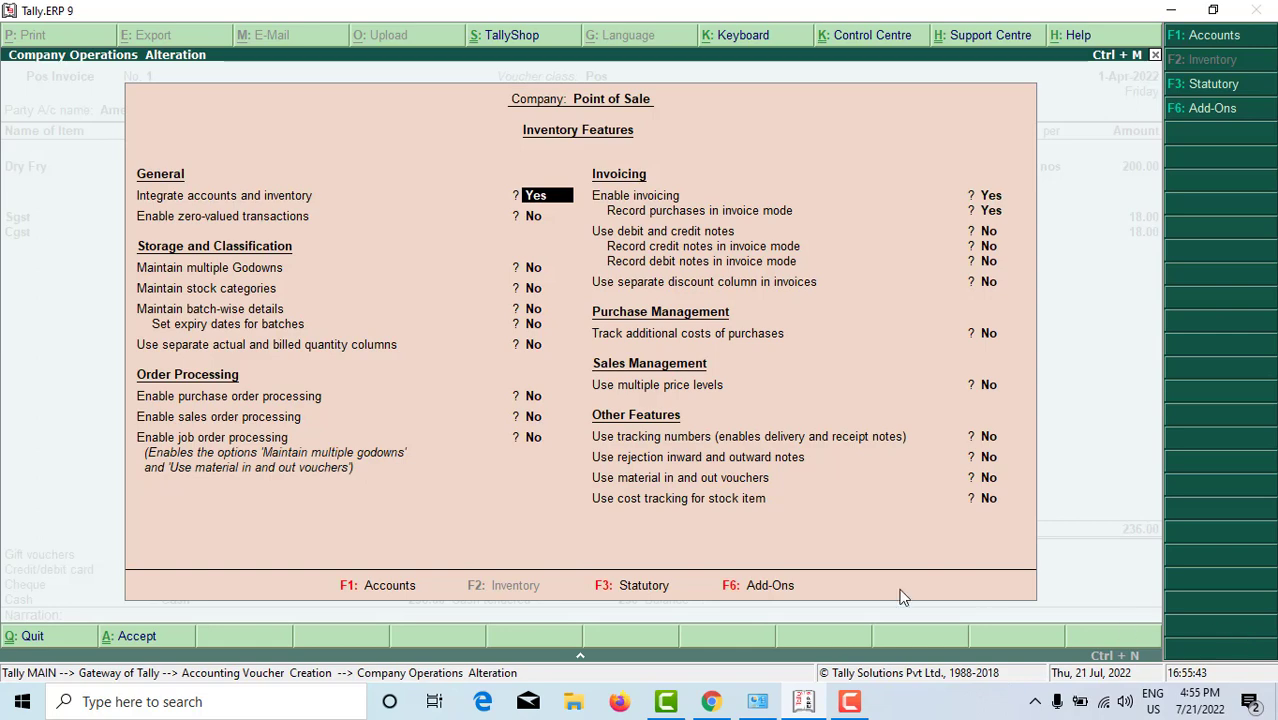
click(534, 345)
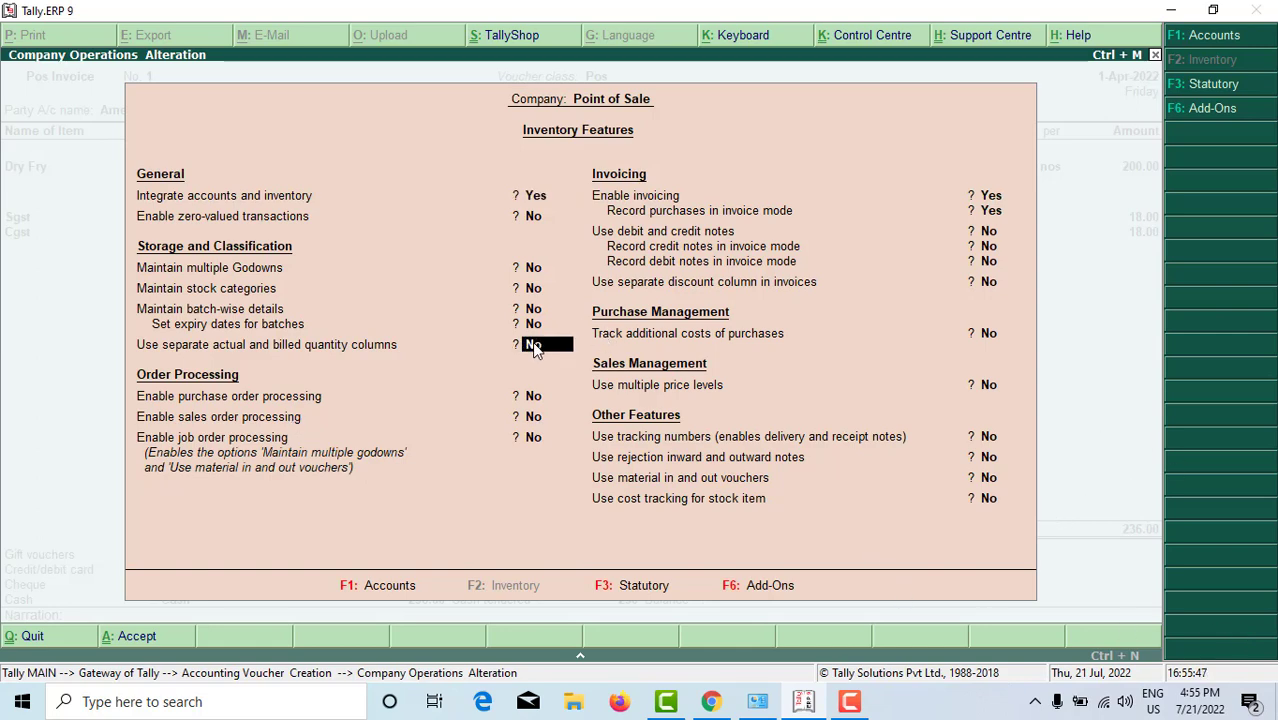
key(y)
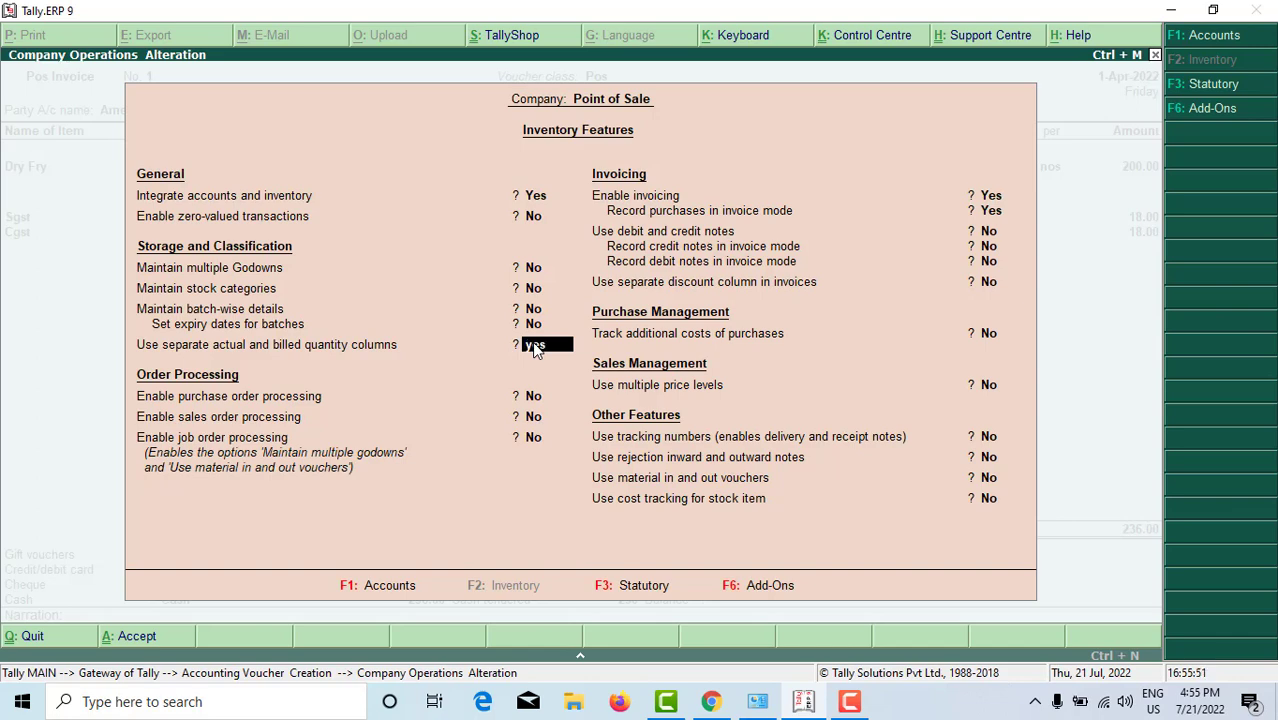
key(ctrl+a)
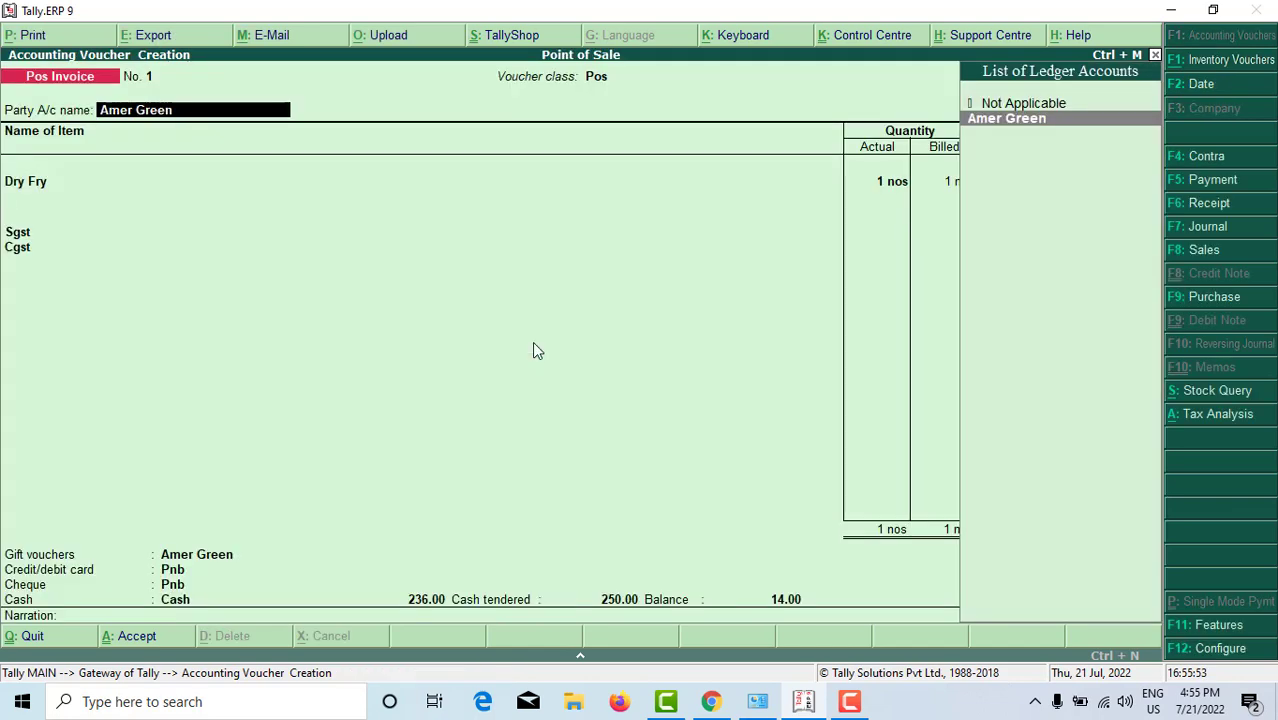
Step: Pass through the buyer, Dry Fry and payment details unchanged, then accept the invoice
key(Return)
key(Return)
key(Return)
key(Return)
key(Return)
key(Return)
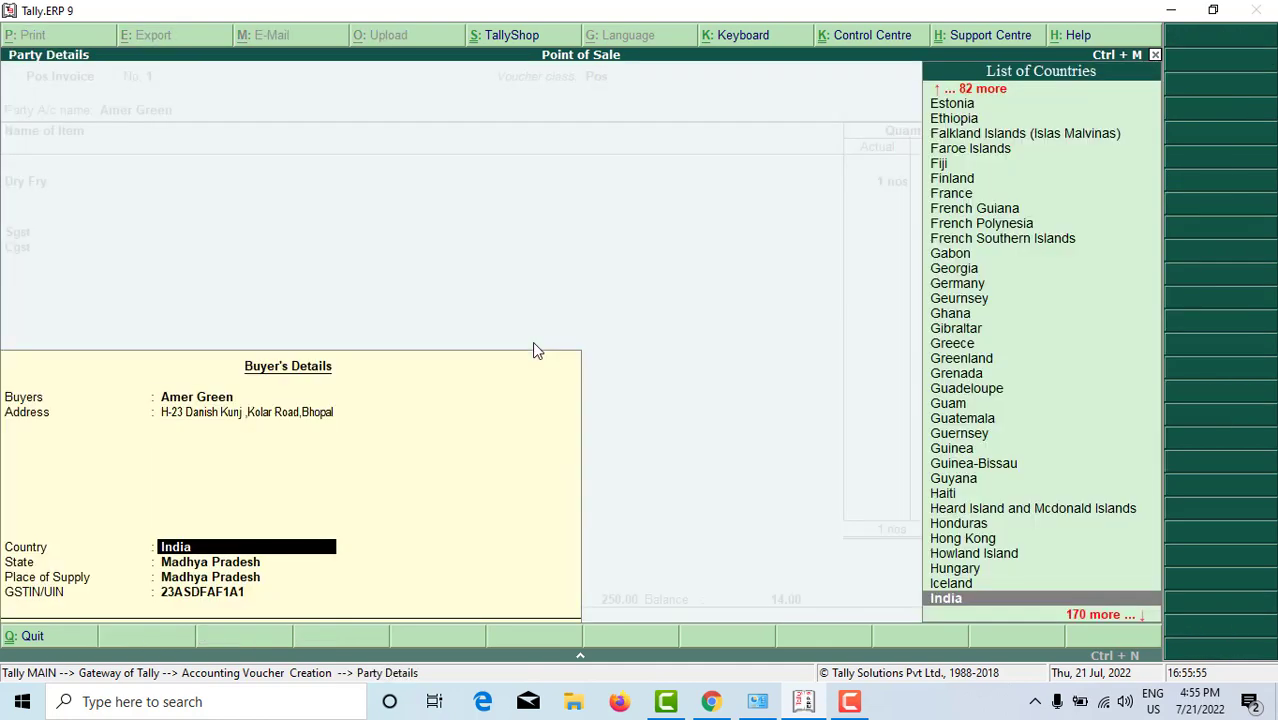
key(Return)
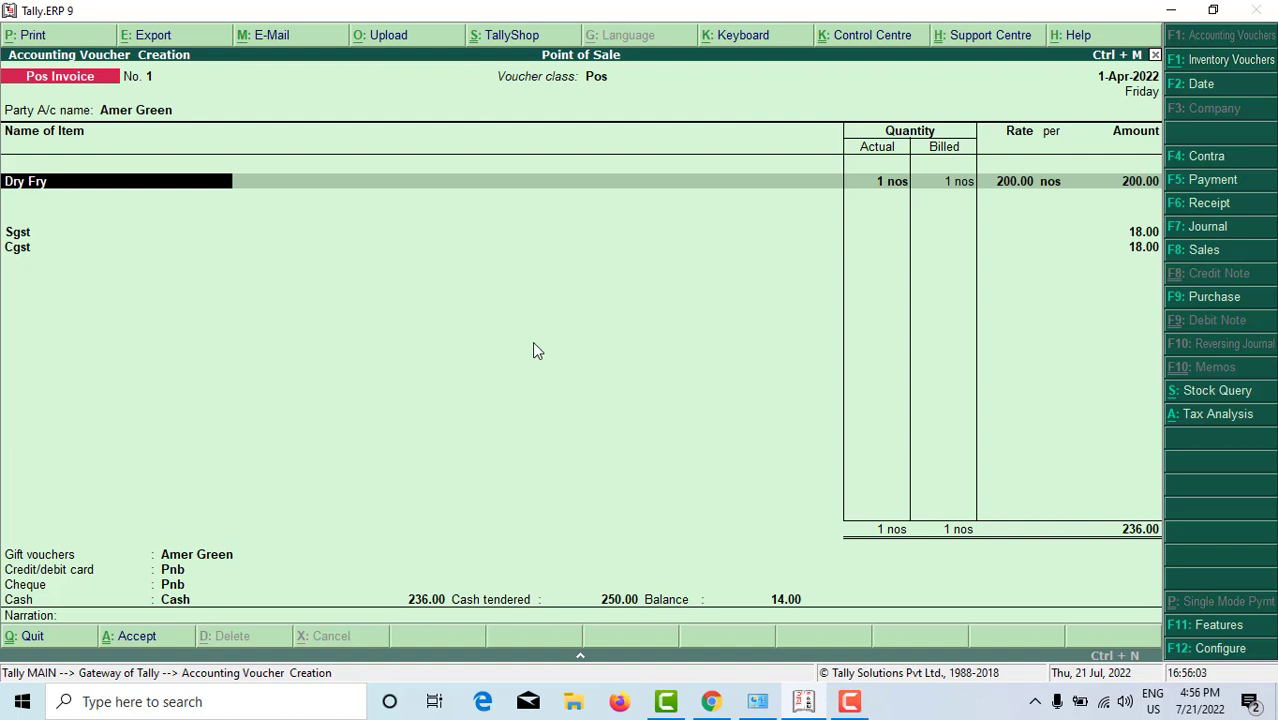
key(Return)
key(Return)
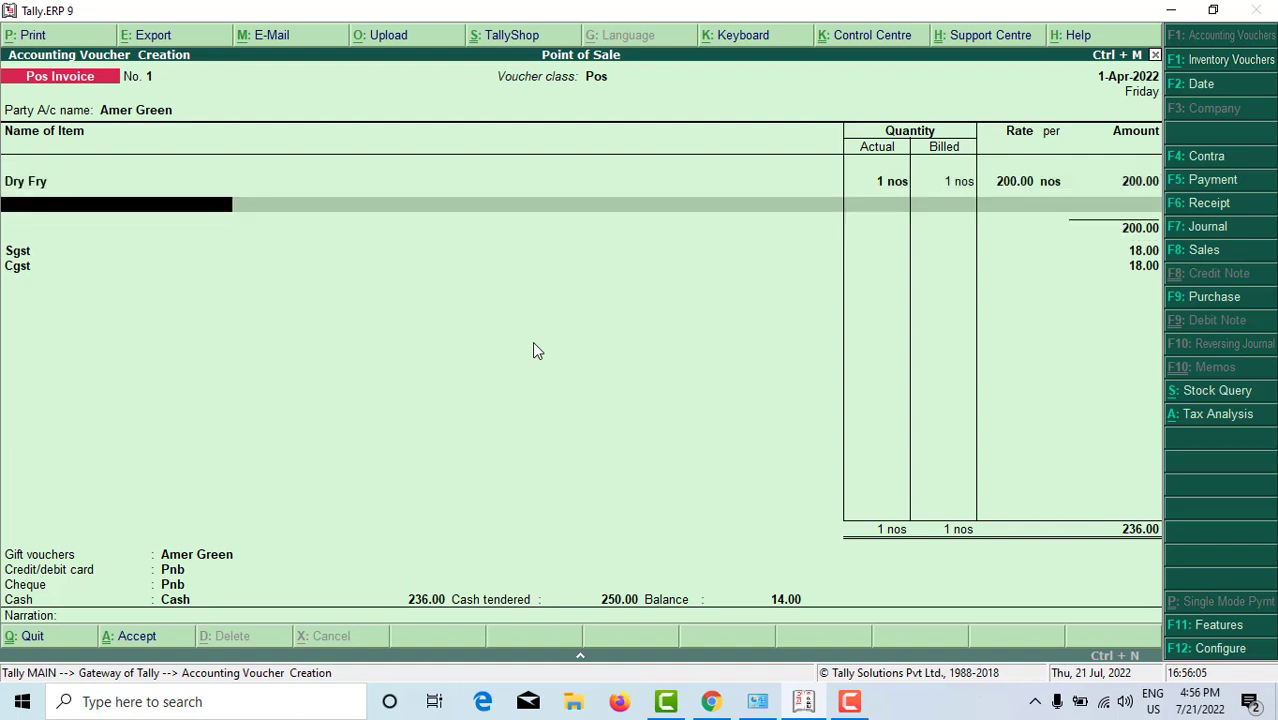
key(Return)
key(Return)
key(Return)
key(Return)
key(Return)
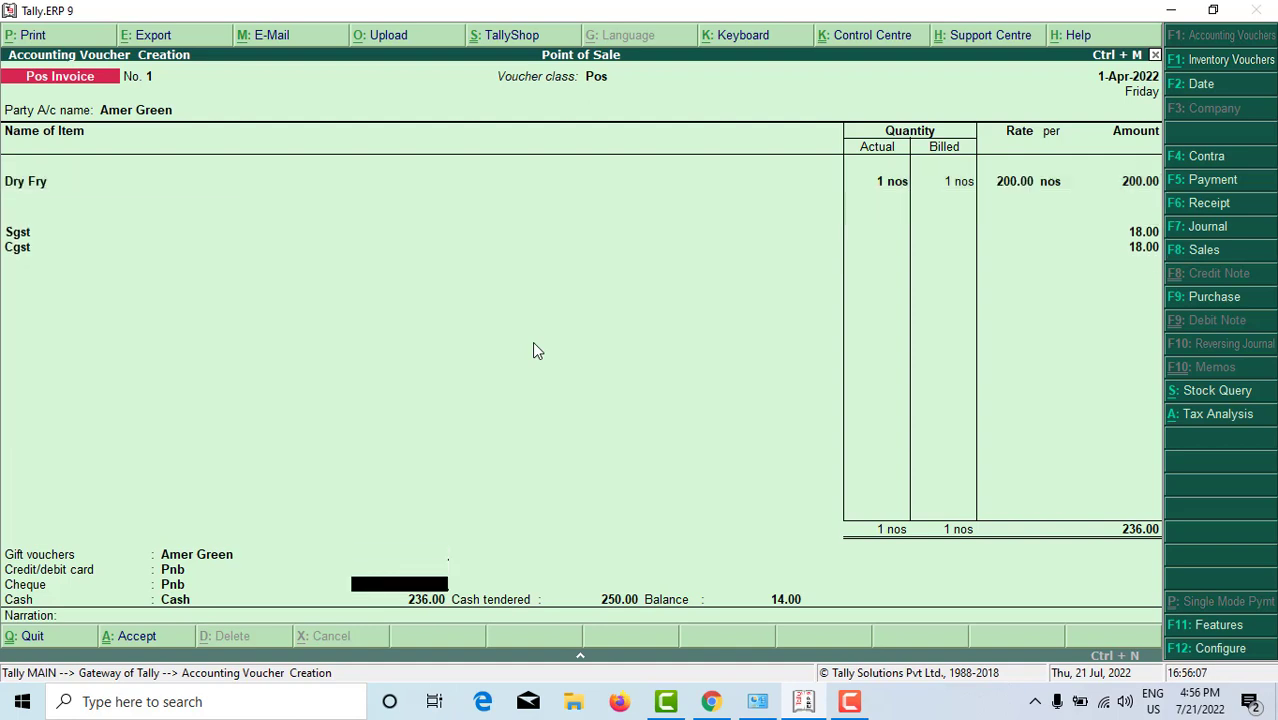
key(Return)
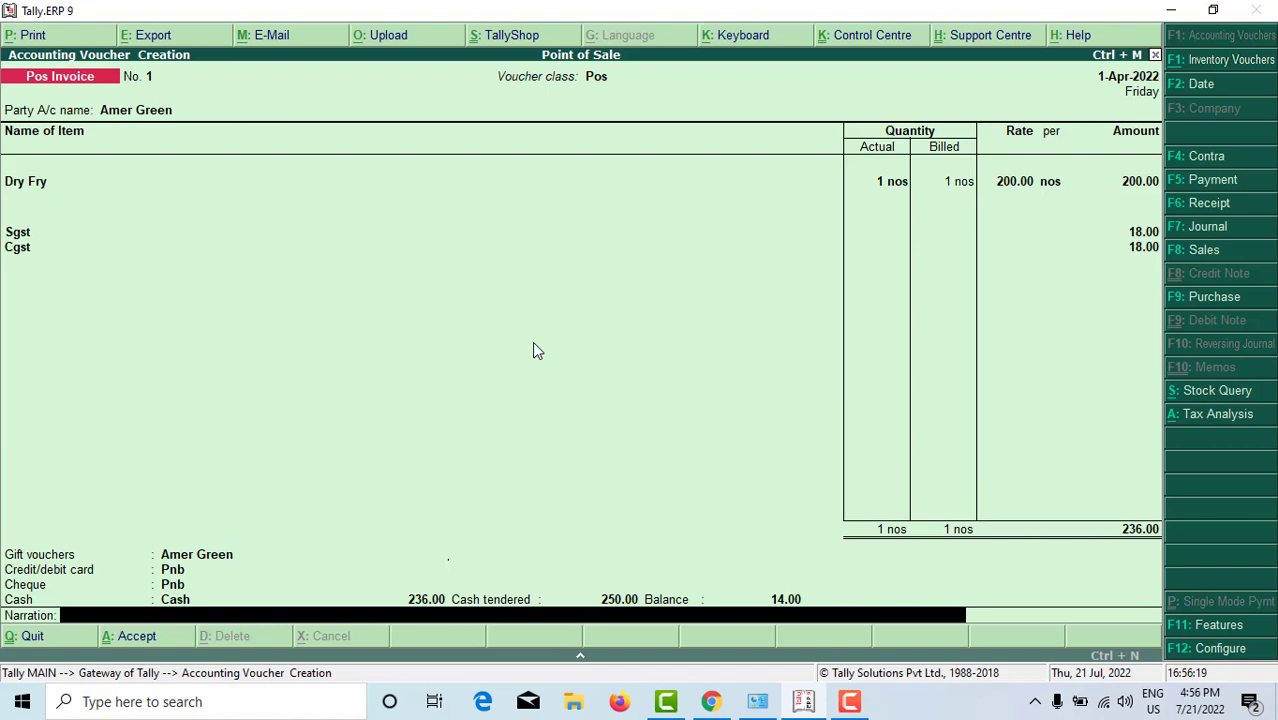
key(Return)
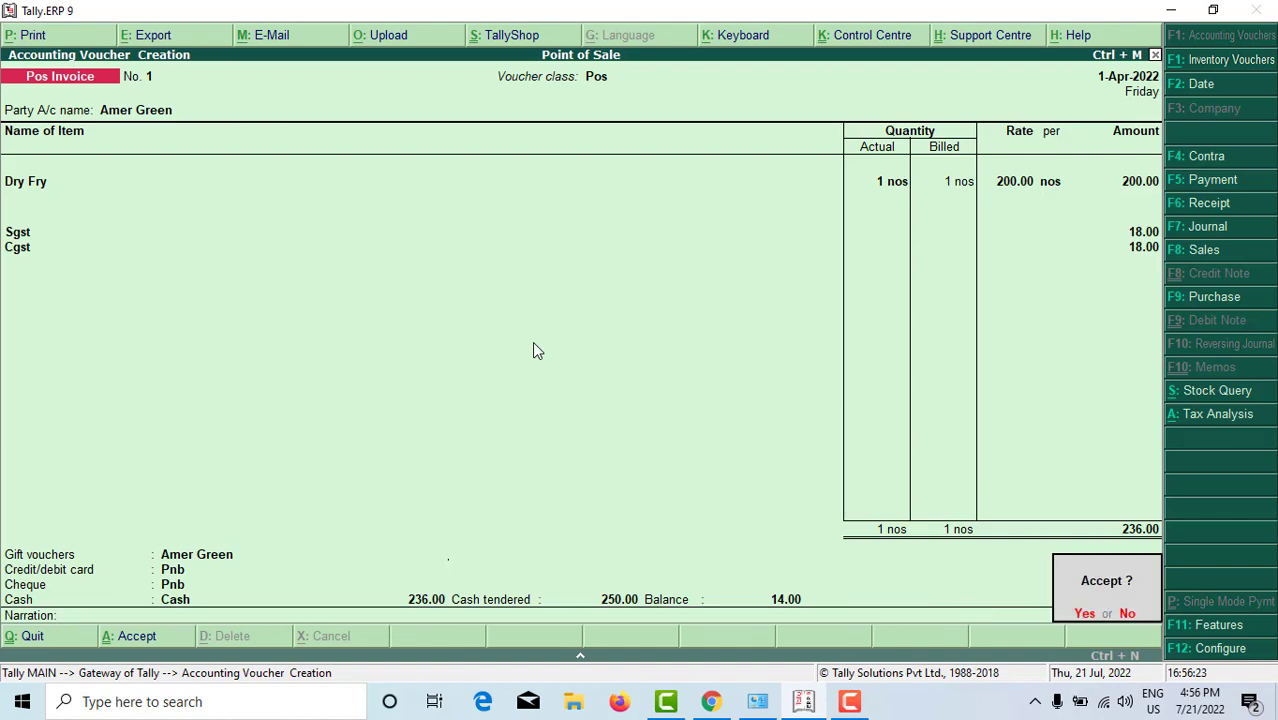
key(Return)
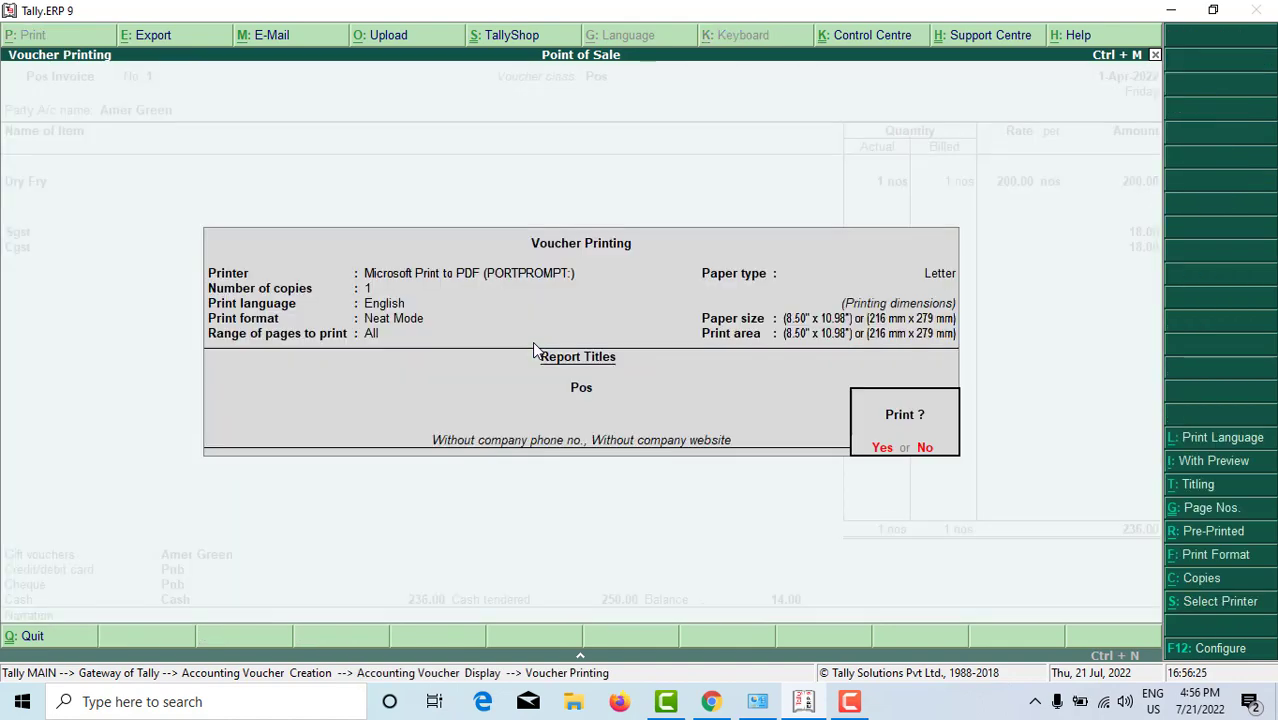
Step: Print the invoice with preview and zoom in to show Dry Fry 200.00, total 236.00
key(alt+i)
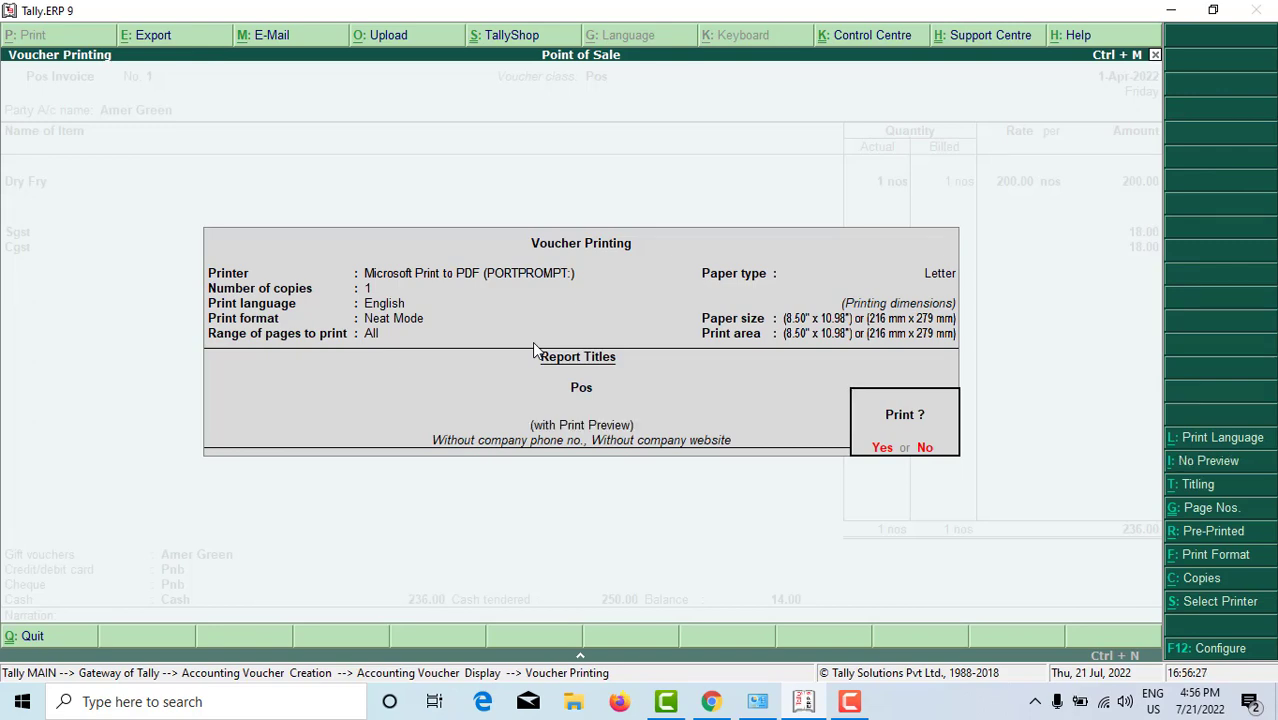
key(Return)
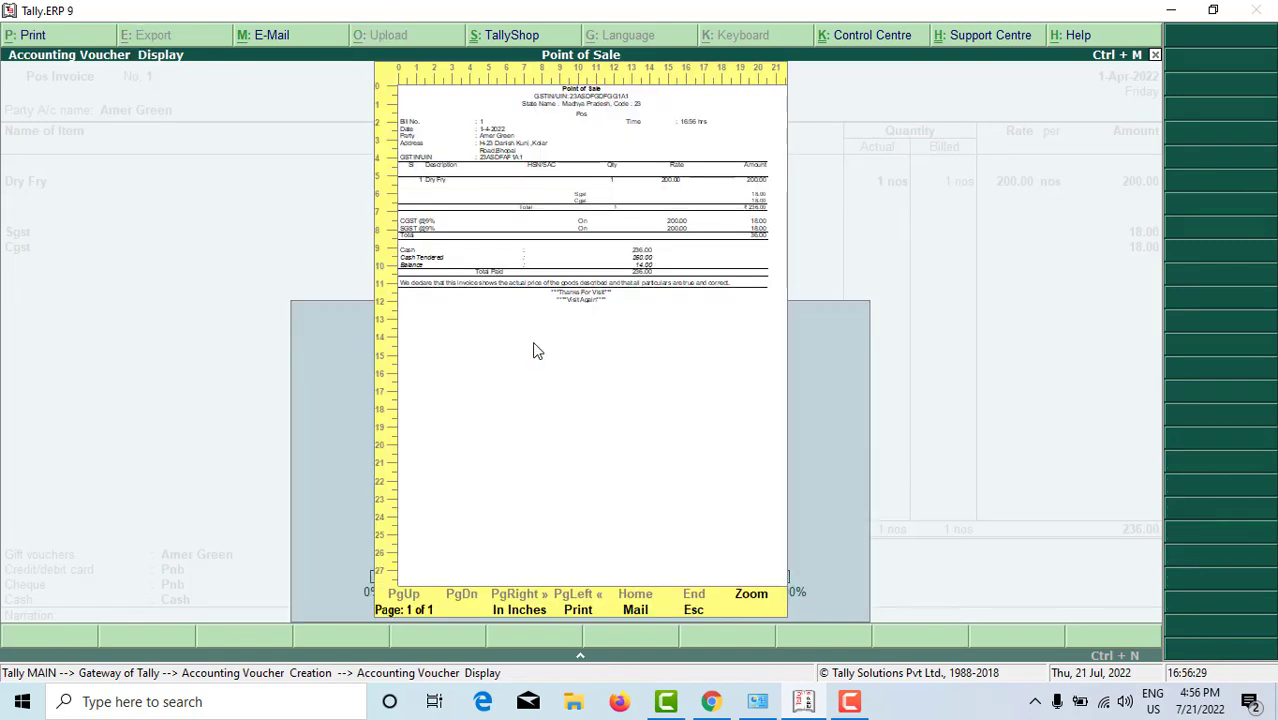
click(534, 350)
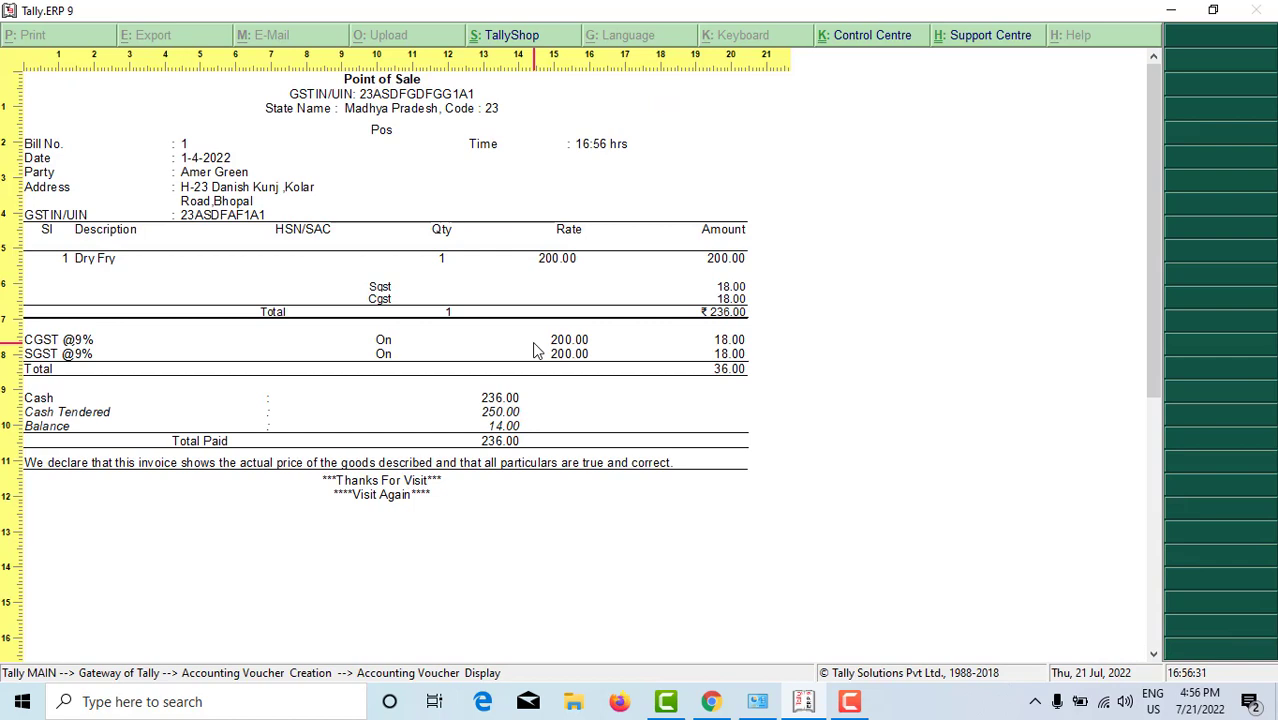